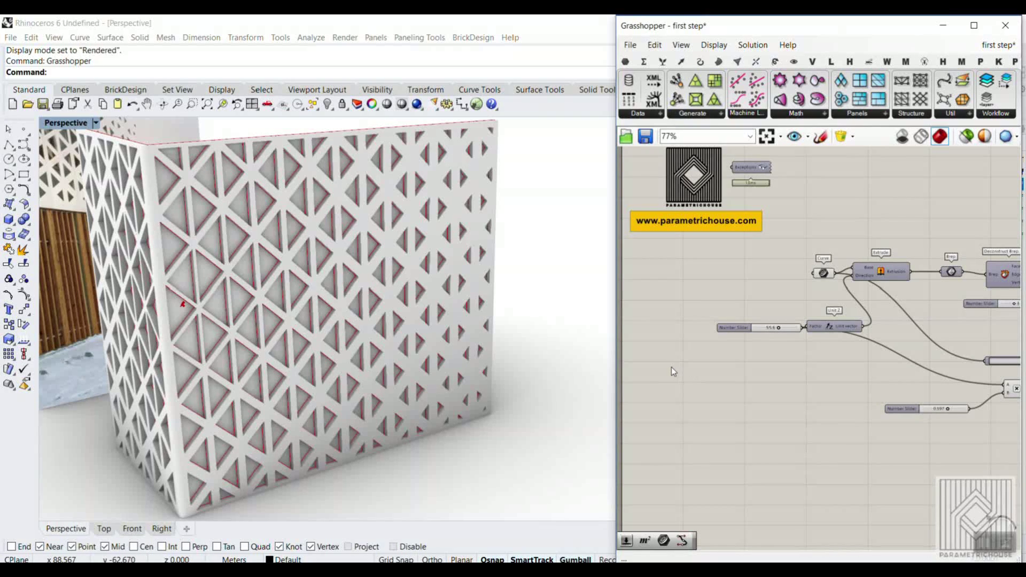
# - Delete the baked perforated facade beside the reference photo and switch the Perspective viewport to shaded display
pyautogui.moveTo(372, 328); pyautogui.dragTo(316, 270, button='right')
pyautogui.scroll(-5, 425, 294)
pyautogui.scroll(8, 348, 306)
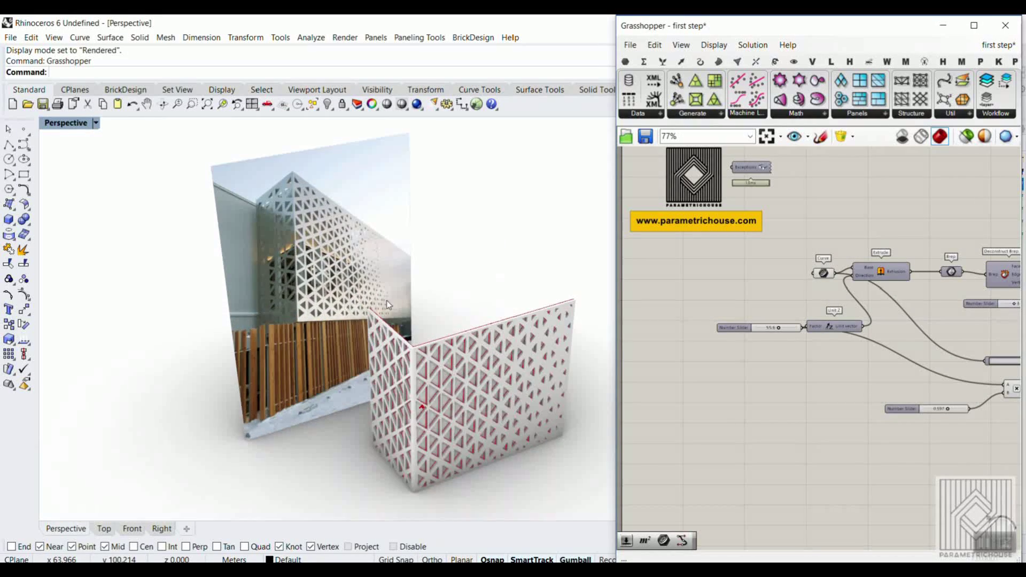
pyautogui.scroll(-4, 251, 223)
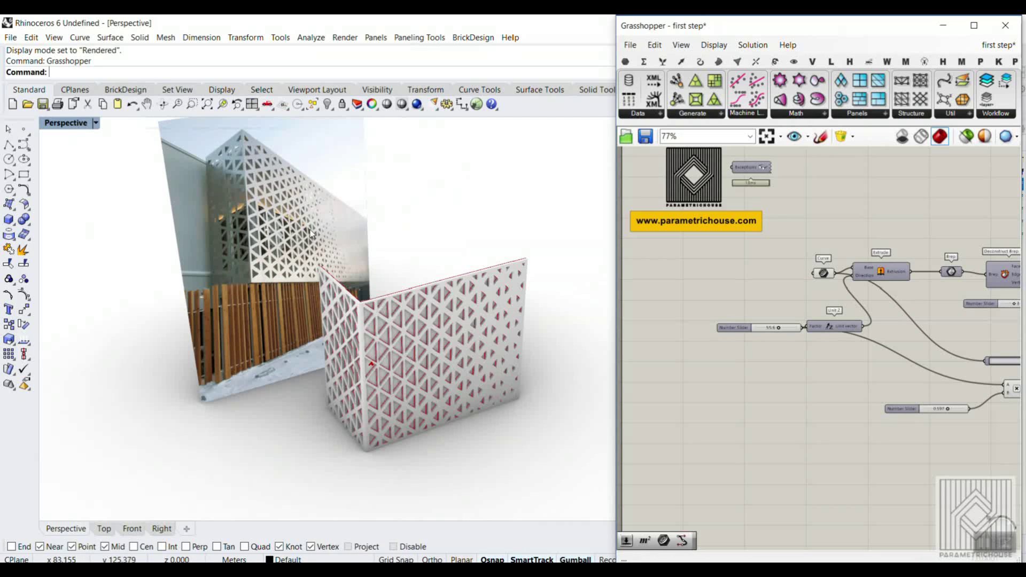
pyautogui.moveTo(576, 253); pyautogui.dragTo(448, 363)
pyautogui.press('Delete')
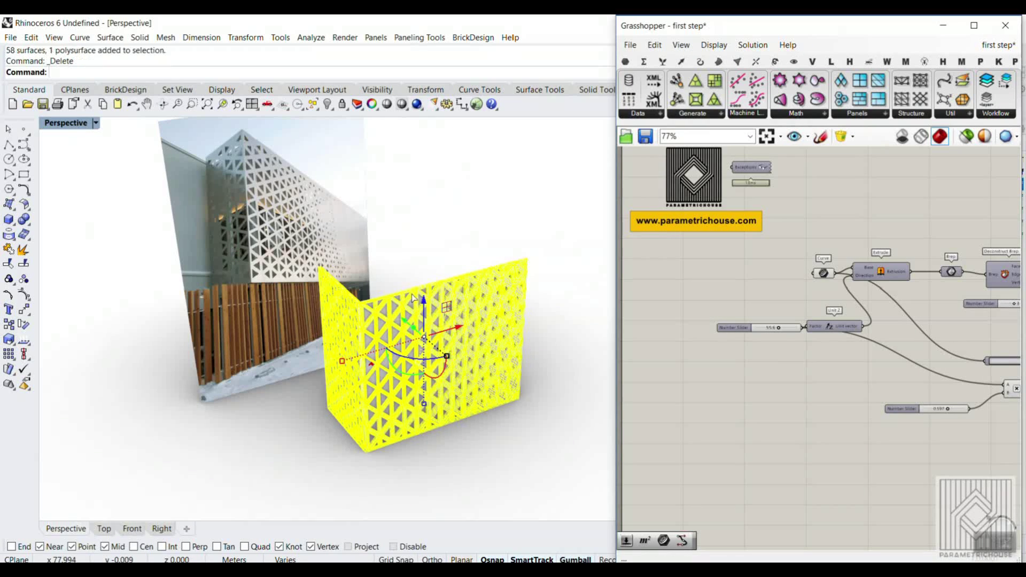
pyautogui.click(80, 123)
pyautogui.click(80, 167)
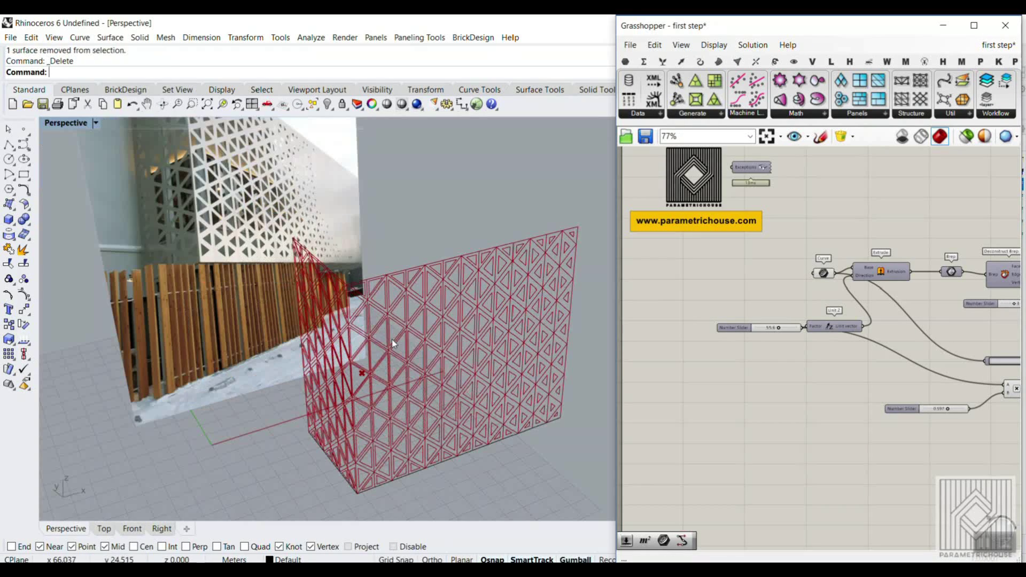
pyautogui.moveTo(416, 331)
pyautogui.mouseDown(button='right')
pyautogui.moveTo(406, 288)
pyautogui.moveTo(419, 352)
pyautogui.moveTo(418, 319)
pyautogui.mouseUp(button='right')
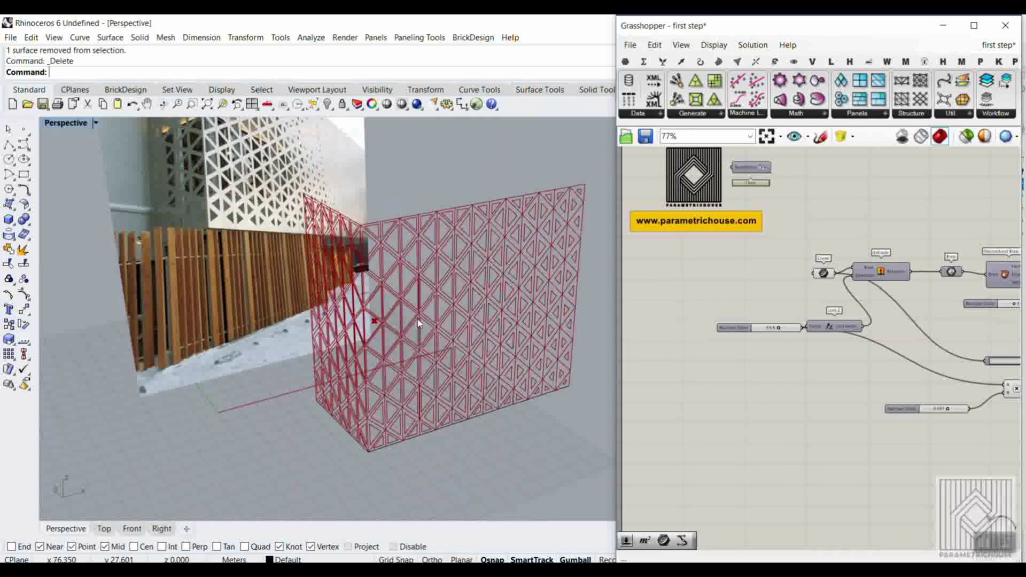
# - Set the number slider feeding the Unit Z factor to 52.3 to change the facade's extrusion height
pyautogui.moveTo(748, 307); pyautogui.dragTo(734, 308, button='right')
pyautogui.scroll(6, 734, 316)
pyautogui.moveTo(758, 312)
pyautogui.mouseDown()
pyautogui.moveTo(723, 316)
pyautogui.moveTo(772, 311)
pyautogui.moveTo(739, 310)
pyautogui.mouseUp()
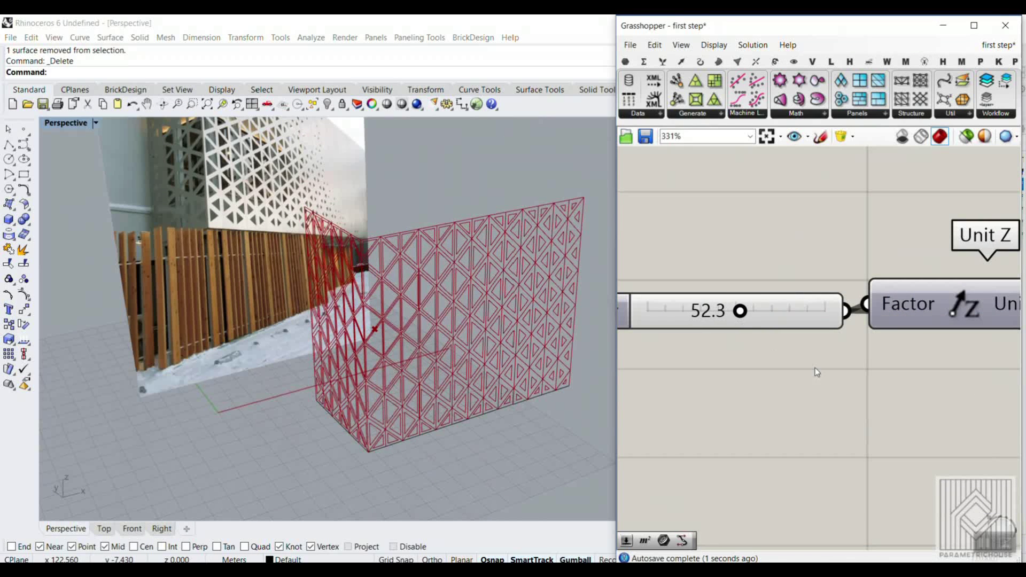
# - Adjust the Multiplication slider for the attractor point's height and shift the point horizontally along the base curve
pyautogui.scroll(-4, 741, 293)
pyautogui.moveTo(969, 365); pyautogui.dragTo(695, 261, button='right')
pyautogui.scroll(3, 733, 335)
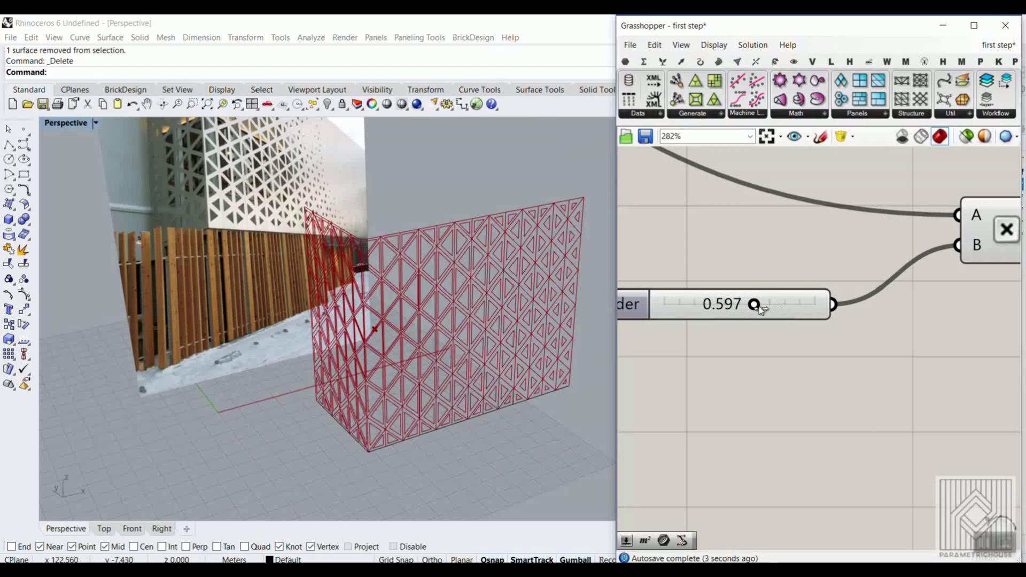
pyautogui.moveTo(745, 312)
pyautogui.mouseDown()
pyautogui.moveTo(725, 303)
pyautogui.moveTo(786, 305)
pyautogui.moveTo(754, 304)
pyautogui.mouseUp()
pyautogui.scroll(-5, 761, 283)
pyautogui.scroll(4, 802, 245)
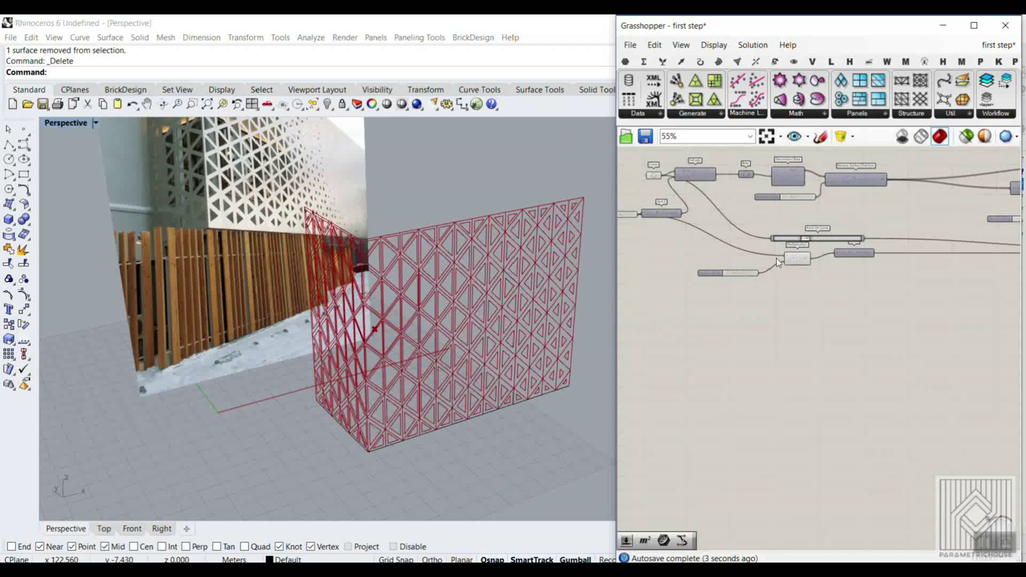
pyautogui.scroll(2, 805, 238)
pyautogui.moveTo(805, 236); pyautogui.dragTo(828, 227)
# - Make the triangular panels larger by setting the slider multiplied with the surface's U and V dimensions to 0.149
pyautogui.scroll(-5, 833, 241)
pyautogui.scroll(-7, 836, 257)
pyautogui.moveTo(931, 277); pyautogui.dragTo(768, 290, button='right')
pyautogui.scroll(6, 738, 279)
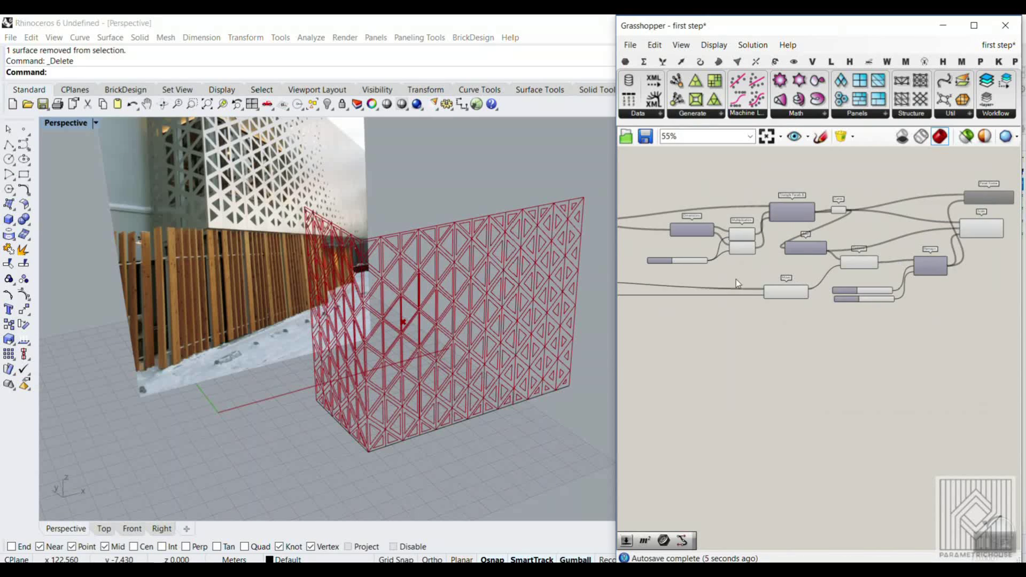
pyautogui.scroll(5, 908, 303)
pyautogui.moveTo(969, 247)
pyautogui.mouseDown()
pyautogui.moveTo(894, 248)
pyautogui.moveTo(980, 249)
pyautogui.moveTo(914, 248)
pyautogui.moveTo(964, 247)
pyautogui.mouseUp()
pyautogui.scroll(-5, 908, 257)
pyautogui.scroll(3, 798, 279)
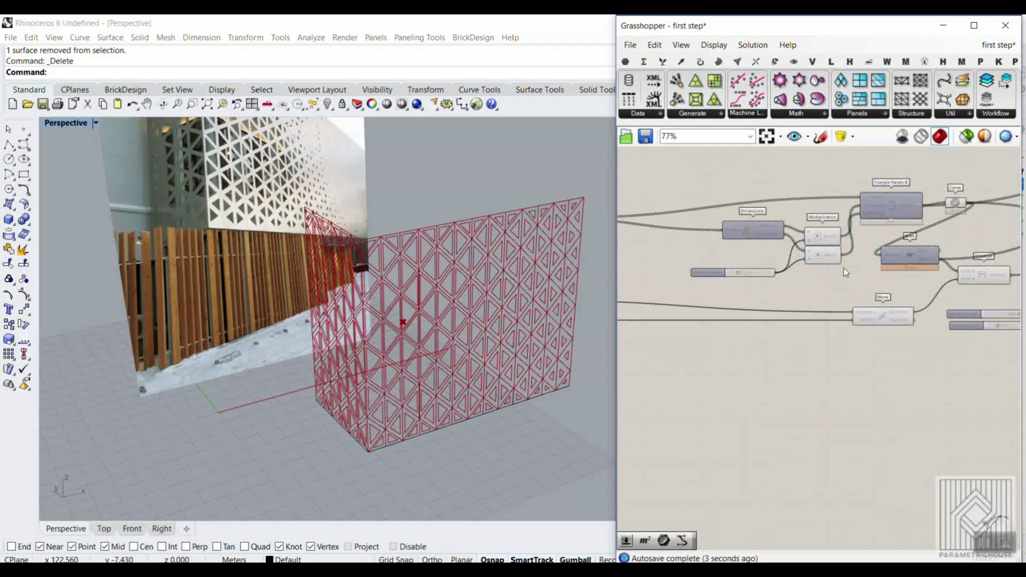
pyautogui.scroll(3, 797, 278)
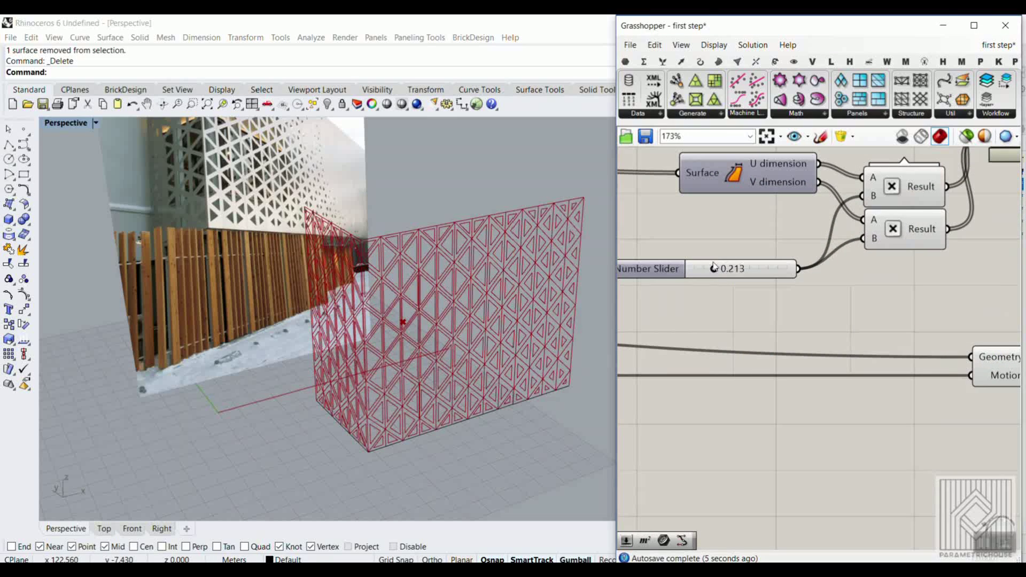
pyautogui.moveTo(715, 271); pyautogui.dragTo(707, 271)
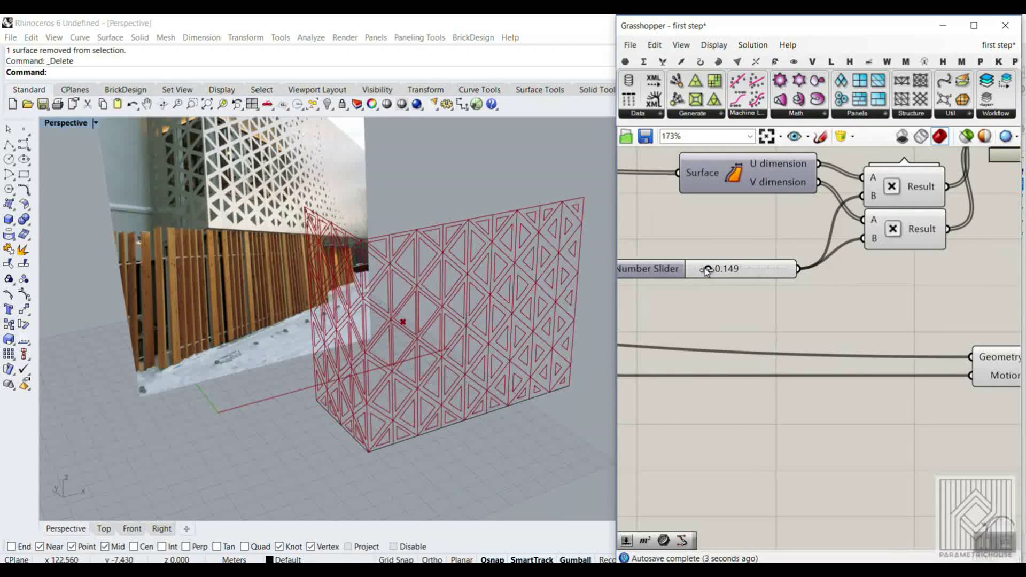
# - Start a new Grasshopper definition and delete the existing L-shaped polyline from the Rhino scene
pyautogui.moveTo(553, 312); pyautogui.dragTo(481, 368, button='right')
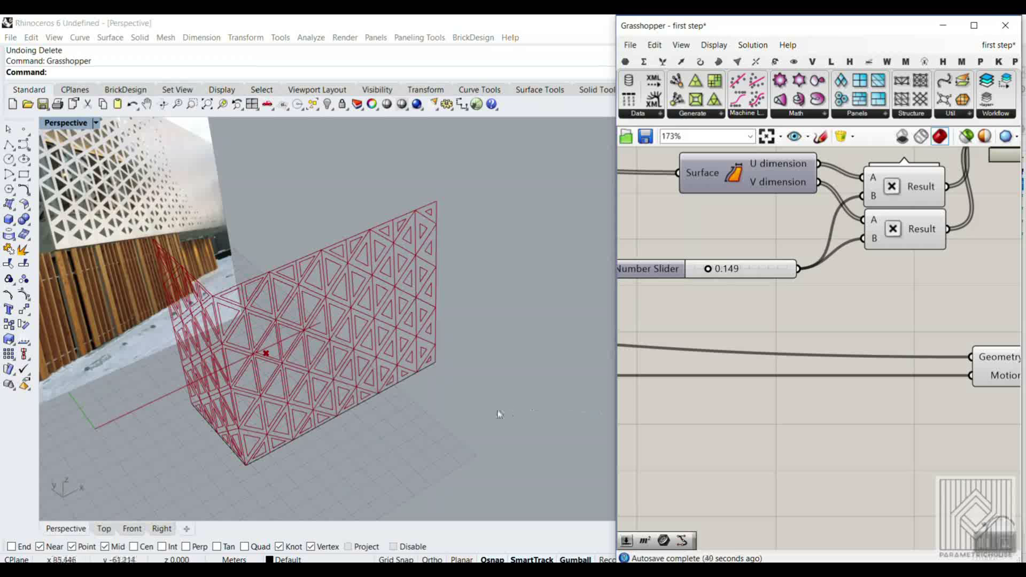
pyautogui.moveTo(478, 415); pyautogui.dragTo(409, 406, button='right')
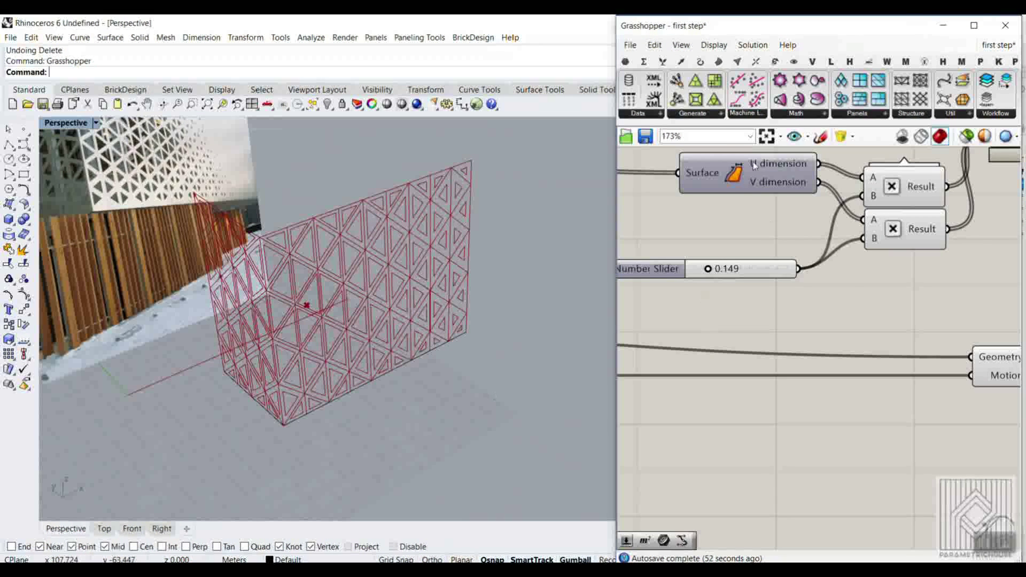
pyautogui.click(631, 46)
pyautogui.click(637, 60)
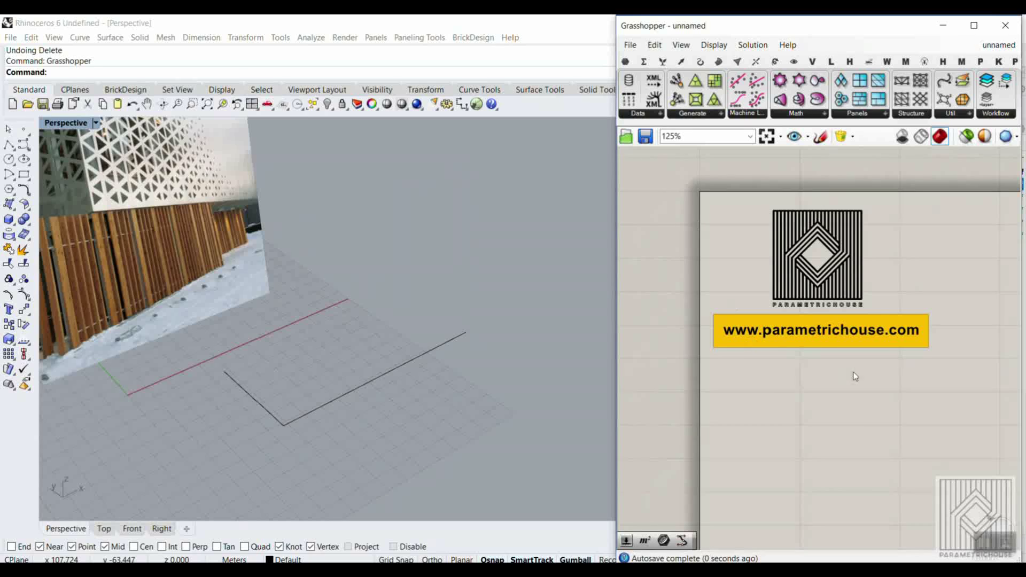
pyautogui.moveTo(459, 360); pyautogui.dragTo(276, 322, button='right')
pyautogui.moveTo(342, 335); pyautogui.dragTo(317, 322)
pyautogui.press('Delete')
# - Draw an open L-shaped polyline on the ground grid with one short and one long segment
pyautogui.click(8, 144)
pyautogui.click(241, 342)
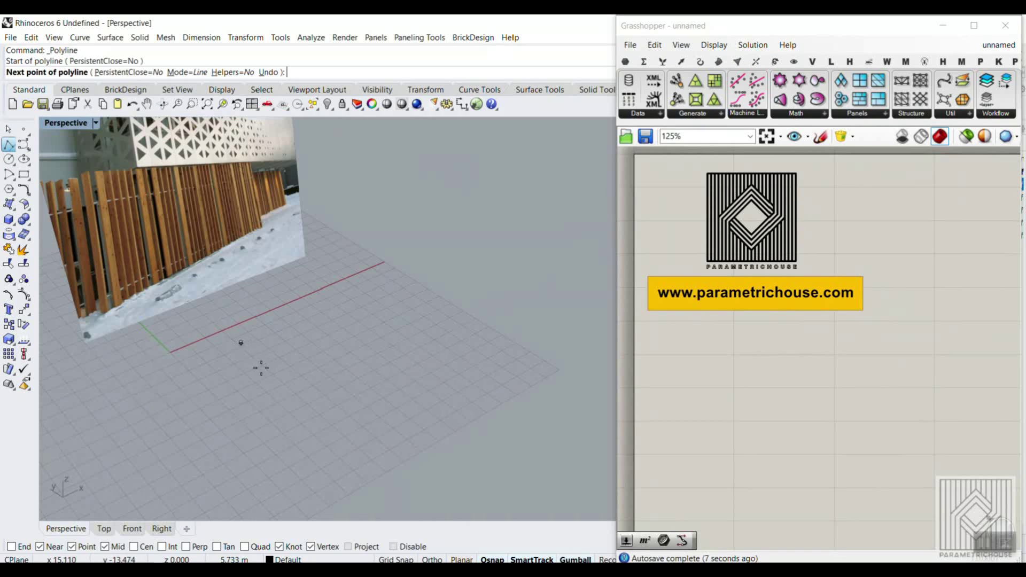
pyautogui.click(296, 393)
pyautogui.click(503, 285)
pyautogui.moveTo(503, 285); pyautogui.dragTo(428, 344, button='right')
pyautogui.press('Return')
pyautogui.scroll(2, 428, 344)
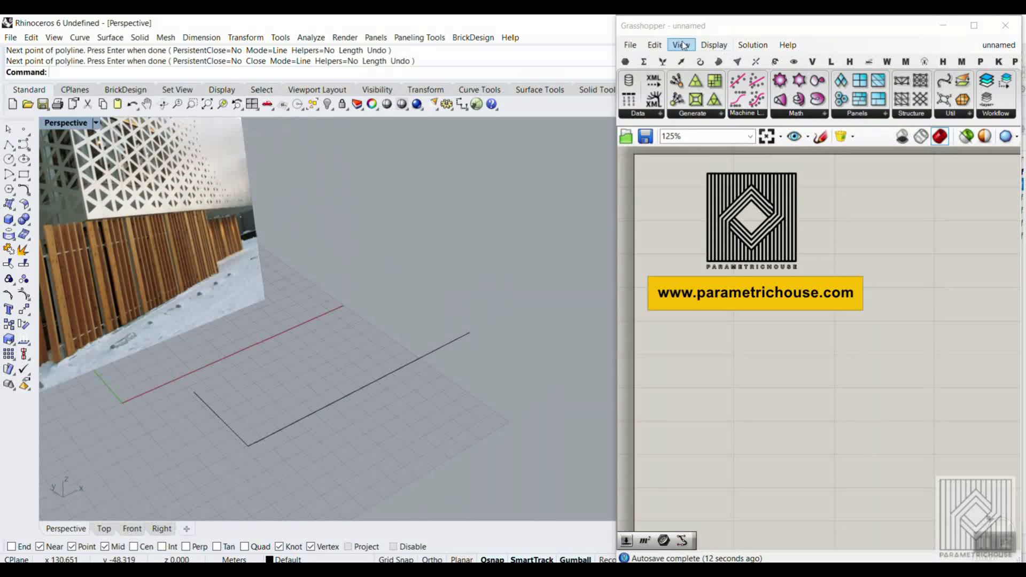
# - Add a Curve parameter to the canvas and reference the L-shaped polyline in it
pyautogui.click(625, 62)
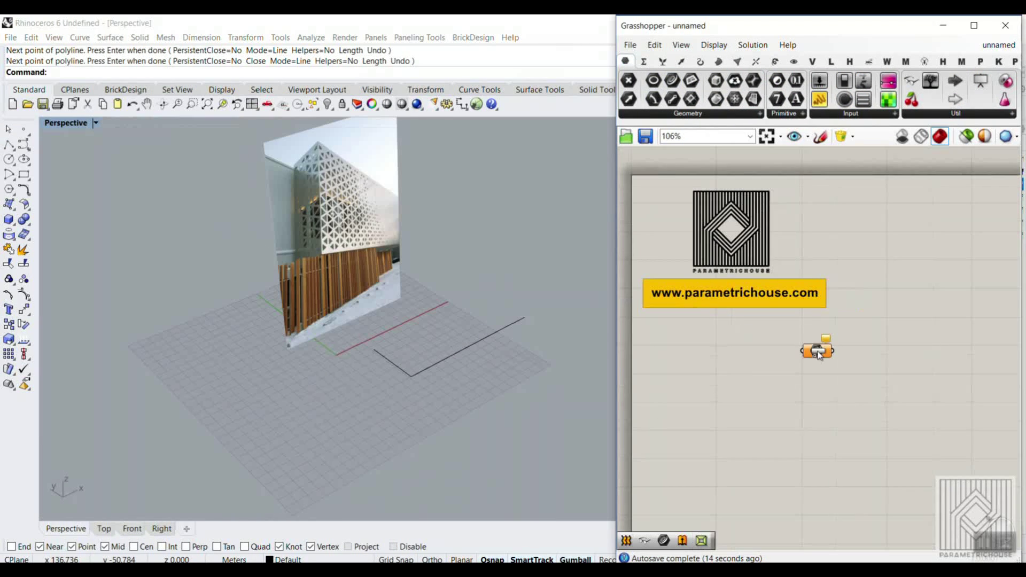
pyautogui.moveTo(817, 366); pyautogui.dragTo(712, 288, button='right')
pyautogui.scroll(2, 712, 288)
pyautogui.moveTo(714, 267); pyautogui.dragTo(819, 287)
pyautogui.moveTo(829, 226); pyautogui.dragTo(805, 286, button='right')
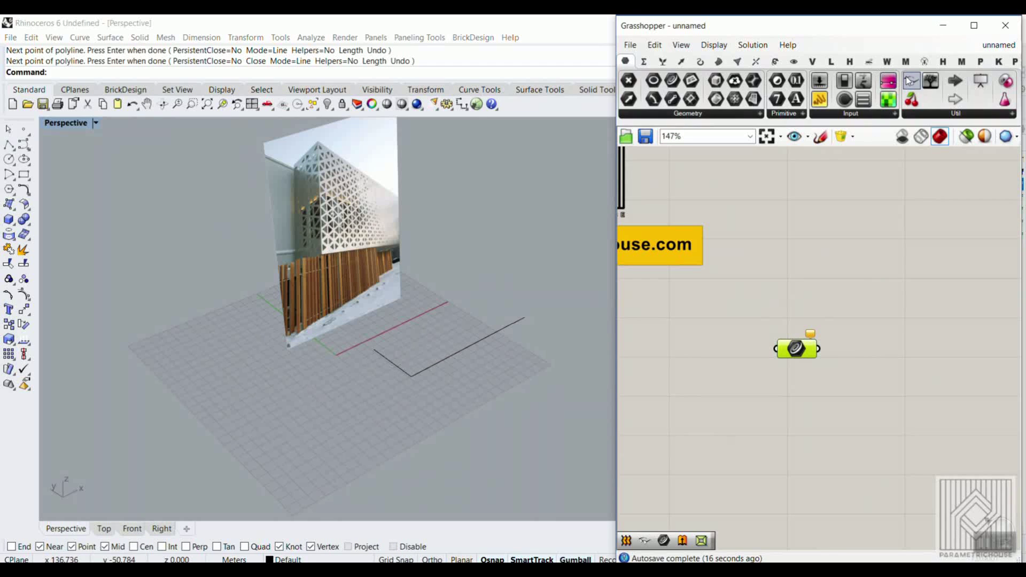
pyautogui.scroll(3, 769, 281)
pyautogui.rightClick(778, 285)
pyautogui.click(818, 459)
pyautogui.click(468, 348)
pyautogui.keyDown('shift'); pyautogui.moveTo(465, 329); pyautogui.dragTo(346, 361, button='right'); pyautogui.keyUp('shift')
pyautogui.scroll(5, 348, 360)
pyautogui.scroll(-5, 347, 359)
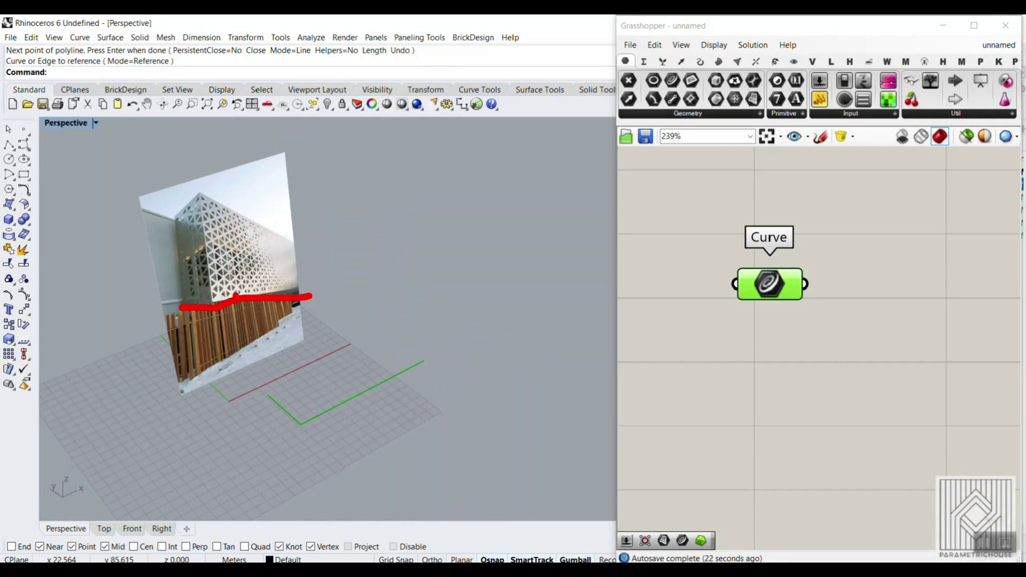
pyautogui.moveTo(236, 295); pyautogui.dragTo(228, 250)
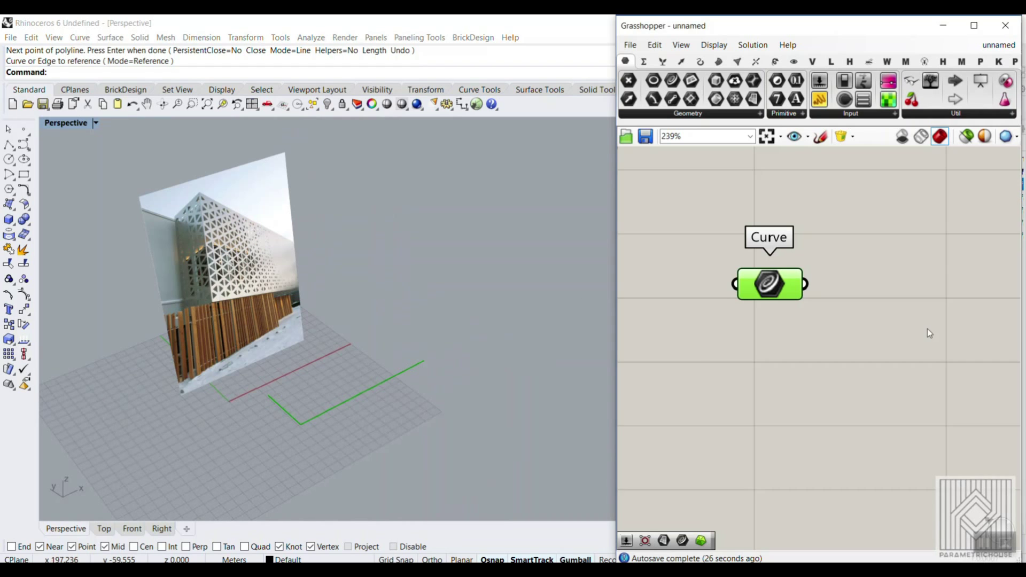
# - Add an Extrude component and connect the Curve parameter to its Base input
pyautogui.moveTo(928, 329); pyautogui.dragTo(848, 319, button='right')
pyautogui.doubleClick(847, 319)
pyautogui.write('ex')
pyautogui.click(823, 289)
pyautogui.moveTo(702, 286); pyautogui.dragTo(755, 305)
pyautogui.moveTo(741, 320); pyautogui.dragTo(733, 314, button='right')
pyautogui.scroll(-2, 733, 314)
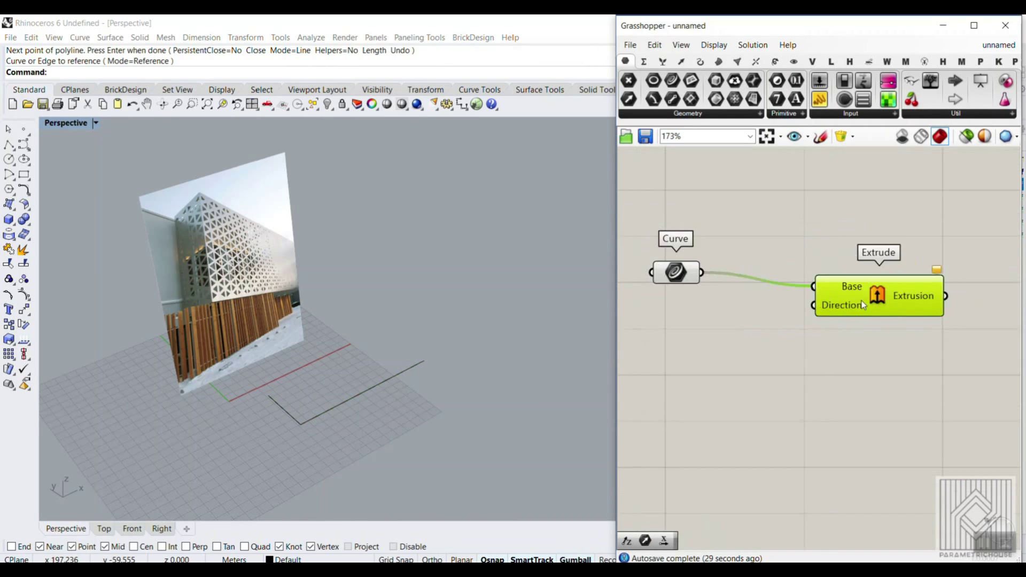
# - Add a Unit Z vector, connect it to the Extrude component's Direction input, and arrange the components
pyautogui.doubleClick(736, 323)
pyautogui.write('z')
pyautogui.click(727, 308)
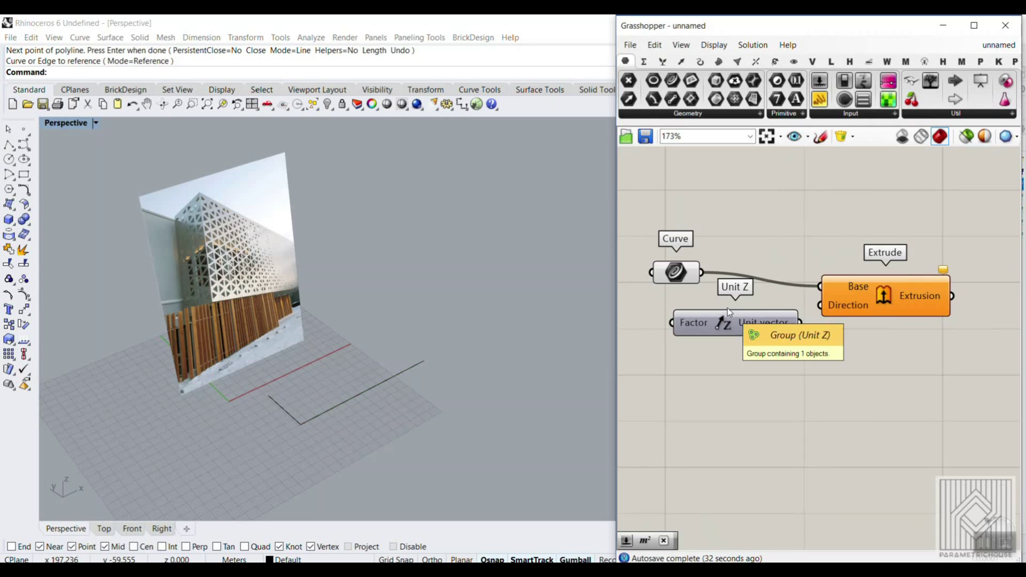
pyautogui.moveTo(801, 323); pyautogui.dragTo(820, 305)
pyautogui.moveTo(888, 354); pyautogui.dragTo(777, 301)
pyautogui.moveTo(864, 306); pyautogui.dragTo(1006, 292)
pyautogui.click(795, 342)
# - Create a number slider from 12.56, connect it to the Unit Z factor, and raise its value to 55.91
pyautogui.moveTo(666, 327); pyautogui.dragTo(730, 362, button='right')
pyautogui.doubleClick(731, 362)
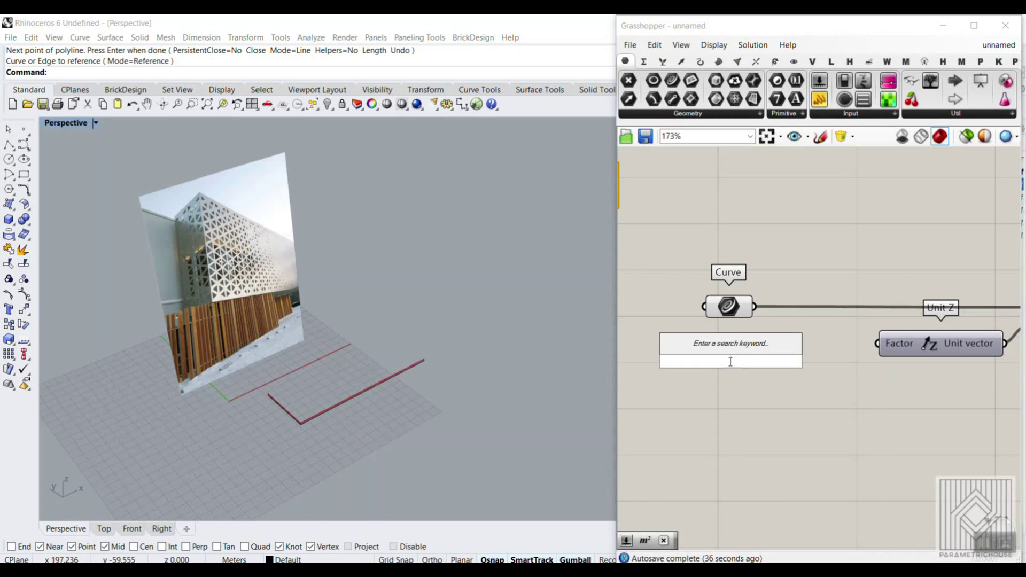
pyautogui.write('12.56')
pyautogui.press('Return')
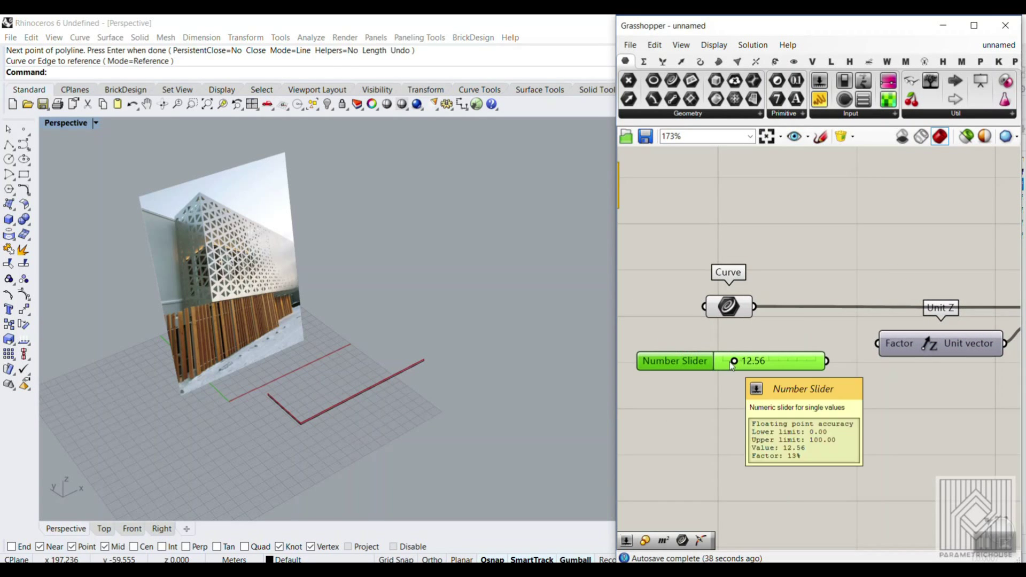
pyautogui.moveTo(835, 361); pyautogui.dragTo(867, 349)
pyautogui.moveTo(735, 364); pyautogui.dragTo(776, 363)
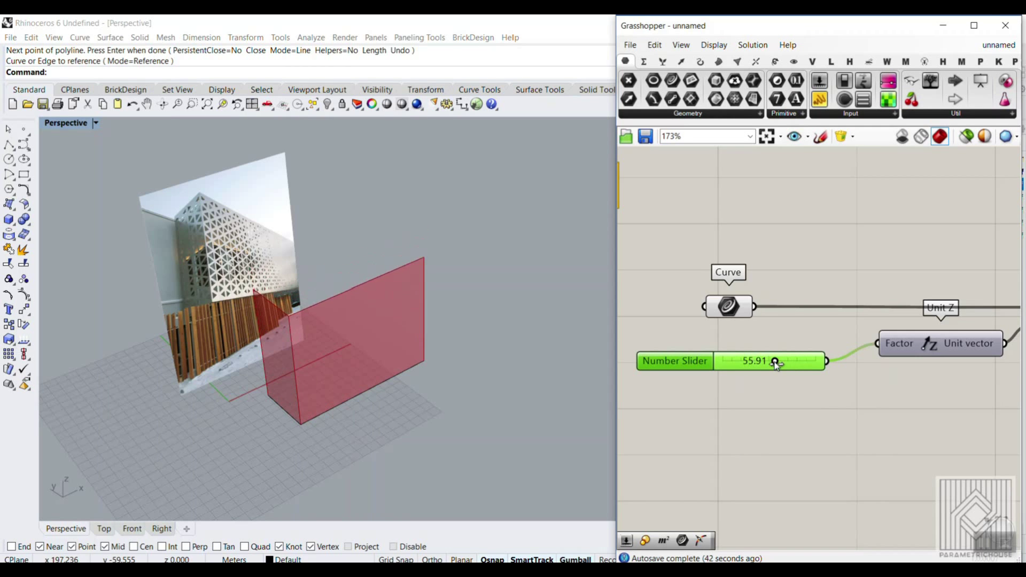
# - Adjust the end point of the base polyline's long segment and set the extrusion height slider to 50.13
pyautogui.scroll(5, 425, 345)
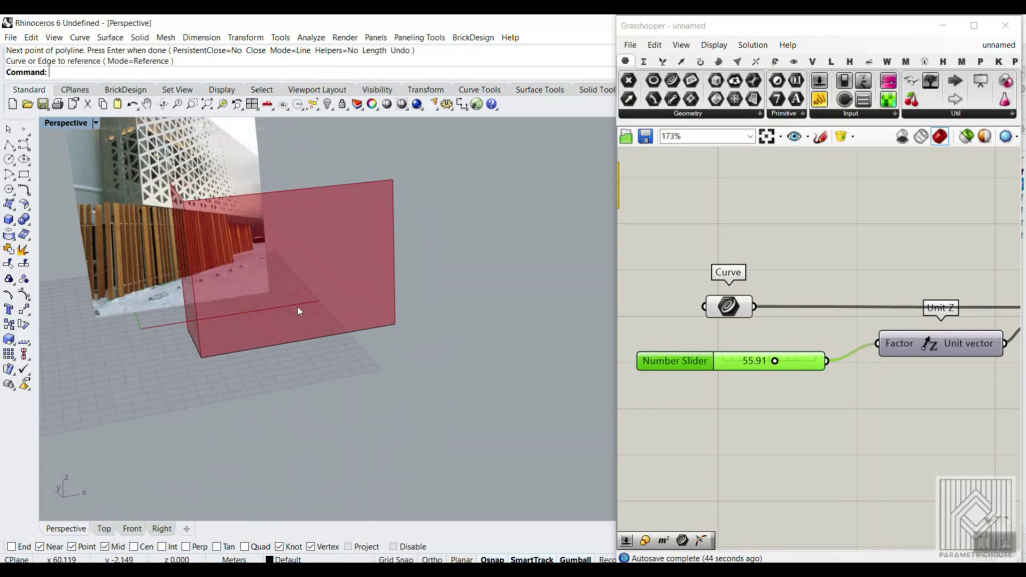
pyautogui.moveTo(298, 311); pyautogui.dragTo(387, 370, button='right')
pyautogui.click(402, 396)
pyautogui.click(471, 359)
pyautogui.moveTo(489, 351)
pyautogui.mouseDown()
pyautogui.moveTo(524, 324)
pyautogui.moveTo(476, 357)
pyautogui.mouseUp()
pyautogui.click(537, 360)
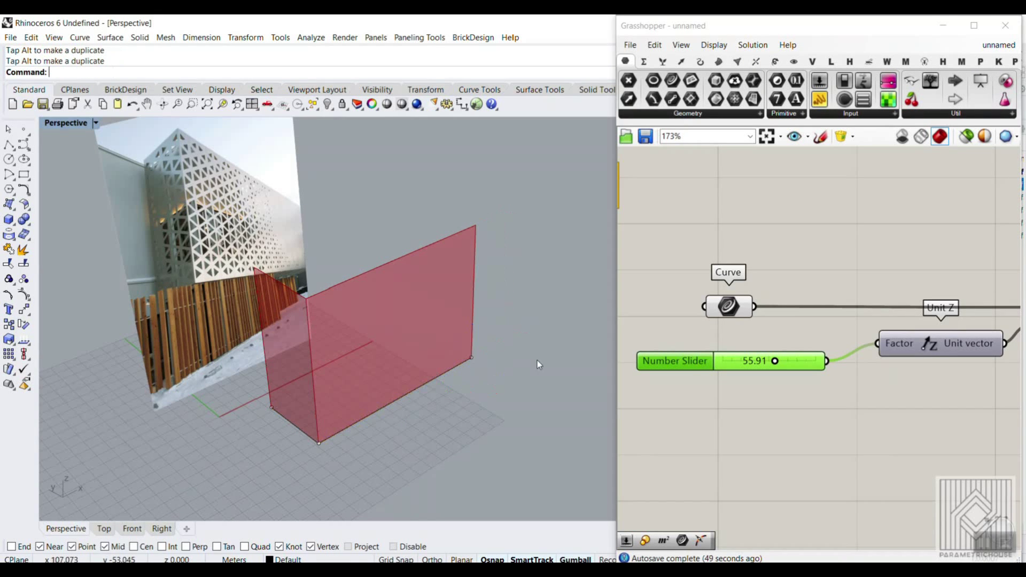
pyautogui.moveTo(779, 361); pyautogui.dragTo(770, 362)
pyautogui.click(788, 444)
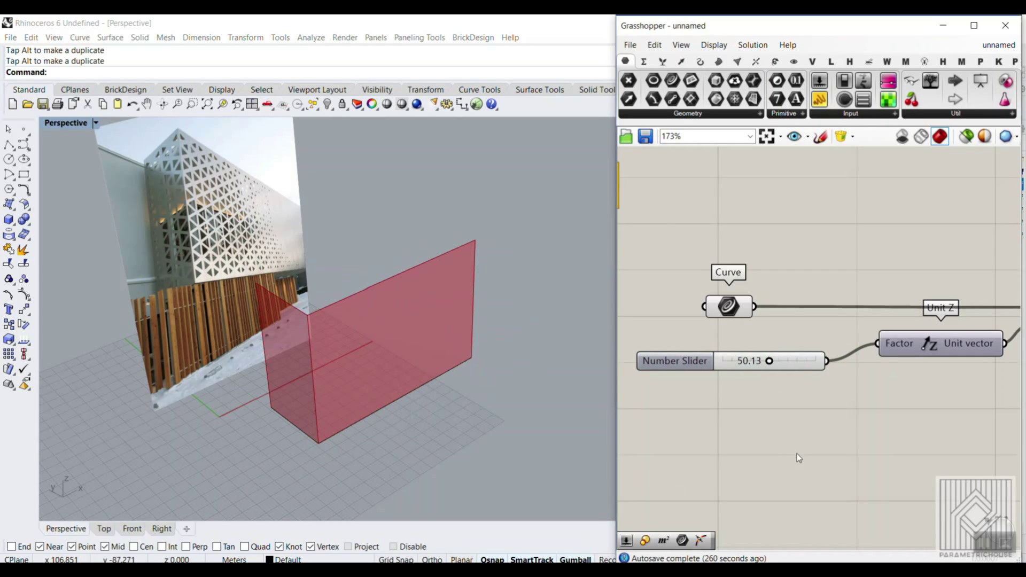
# - Widen the Grasshopper window, add a LunchBox Triangle Panels B component, and connect the Extrusion output to its Surface input
pyautogui.moveTo(797, 454); pyautogui.dragTo(762, 460, button='right')
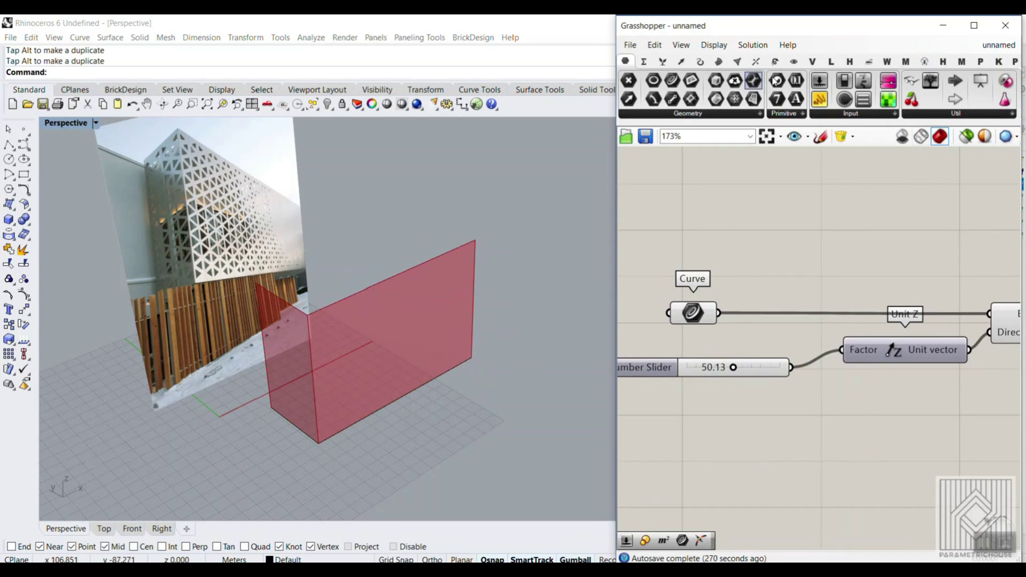
pyautogui.moveTo(615, 140); pyautogui.dragTo(547, 141)
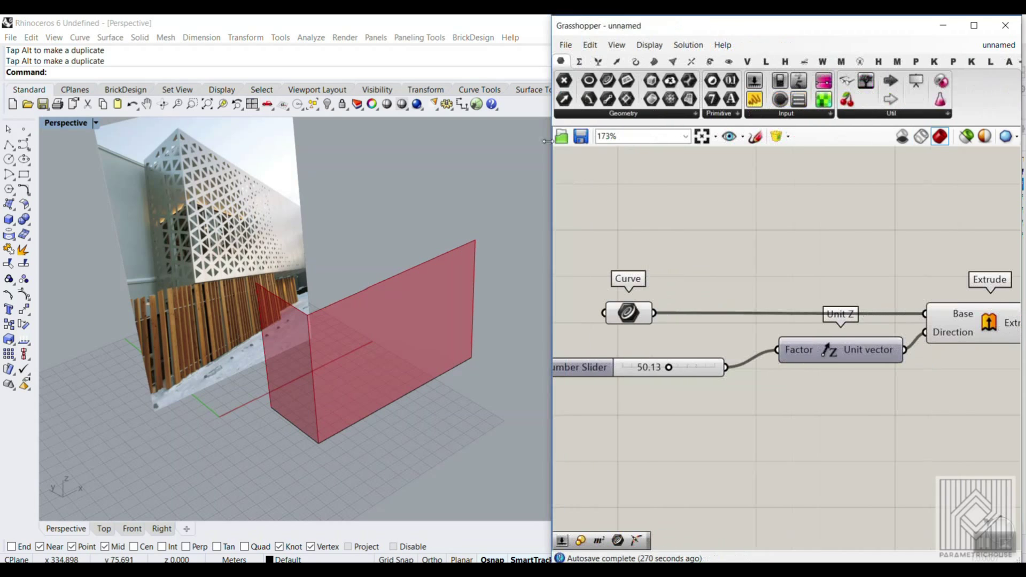
pyautogui.click(991, 62)
pyautogui.click(838, 114)
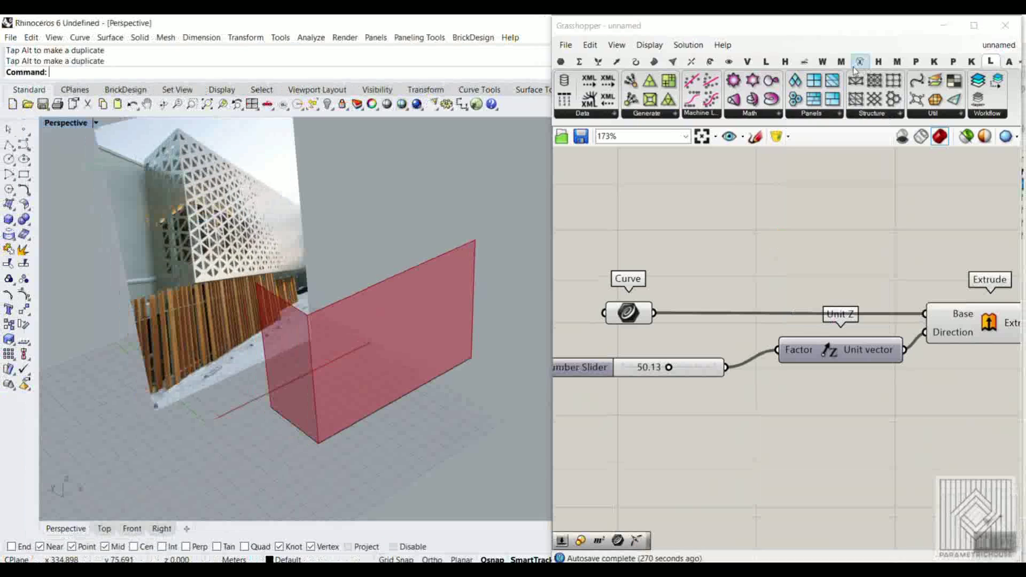
pyautogui.click(802, 240)
pyautogui.scroll(-4, 697, 230)
pyautogui.click(958, 301)
pyautogui.moveTo(929, 293); pyautogui.dragTo(835, 320, button='right')
pyautogui.scroll(3, 835, 337)
pyautogui.scroll(2, 836, 342)
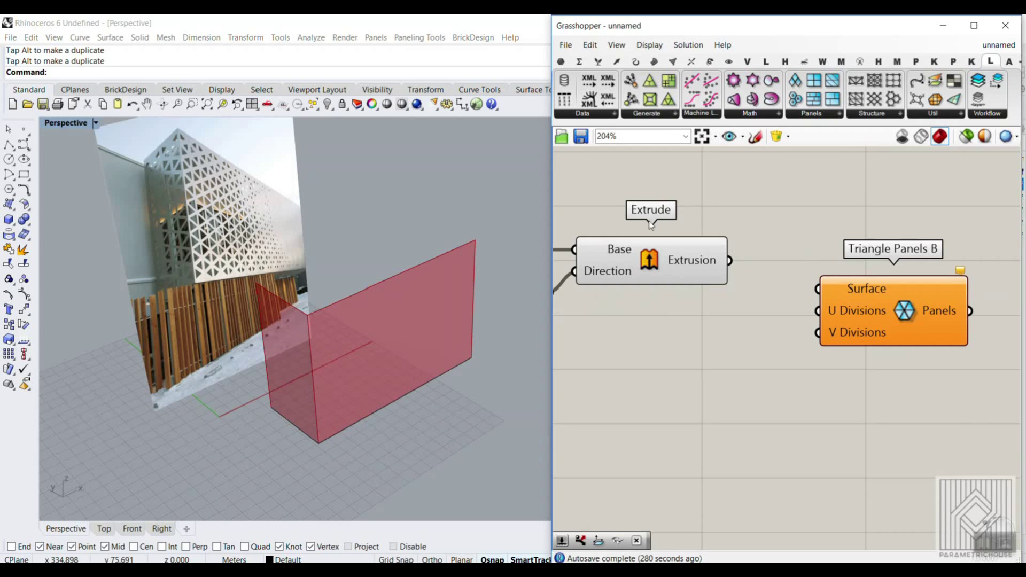
pyautogui.moveTo(728, 260); pyautogui.dragTo(824, 287)
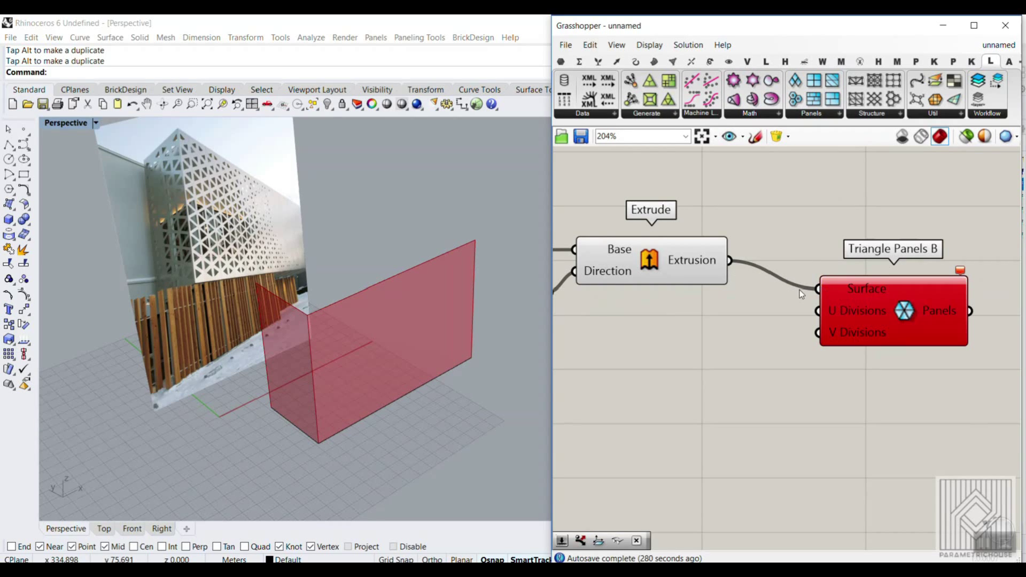
pyautogui.moveTo(961, 271)
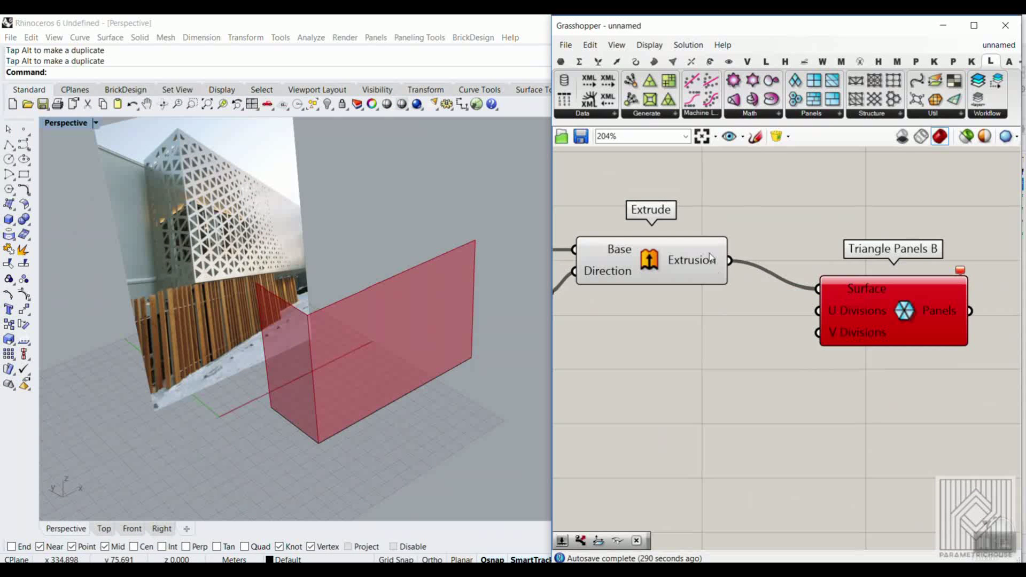
# - Bake the Extrusion output into Rhino, check the baked object, and undo the bake
pyautogui.rightClick(711, 258)
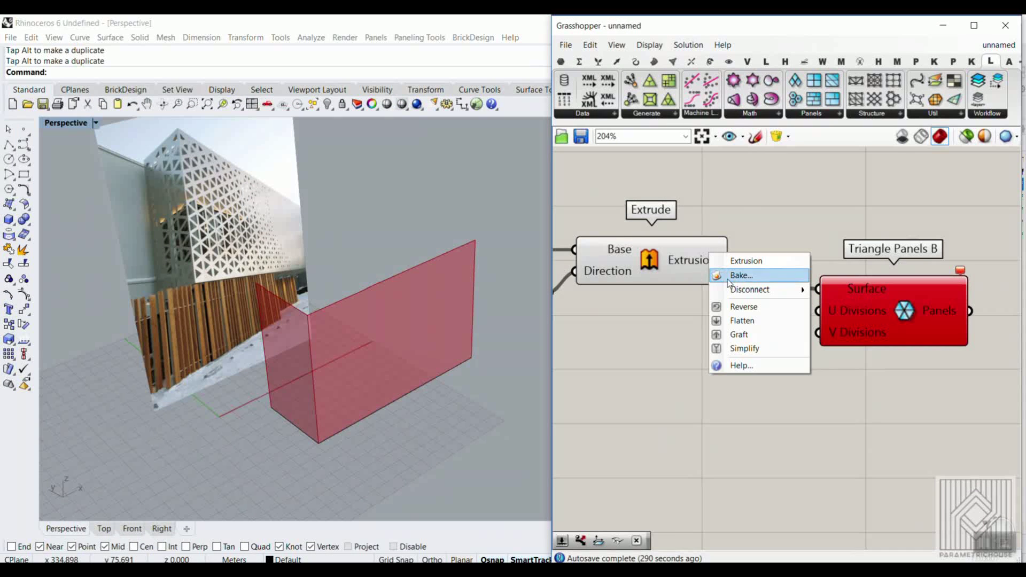
pyautogui.click(743, 275)
pyautogui.click(737, 396)
pyautogui.scroll(2, 273, 386)
pyautogui.click(291, 307)
pyautogui.click(361, 454)
pyautogui.hotkey('ctrl', 'z')
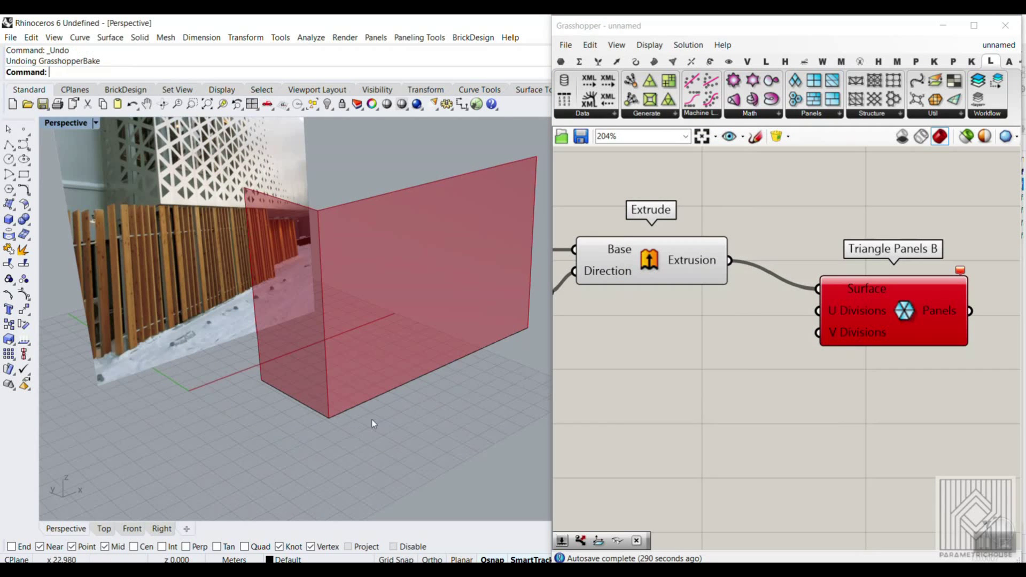
# - Disconnect the Extrusion output from the Surface input of Triangle Panels B and move that component farther from Extrude
pyautogui.moveTo(796, 298); pyautogui.dragTo(784, 360, button='right')
pyautogui.keyDown('ctrl'); pyautogui.moveTo(719, 323); pyautogui.dragTo(804, 352); pyautogui.keyUp('ctrl')
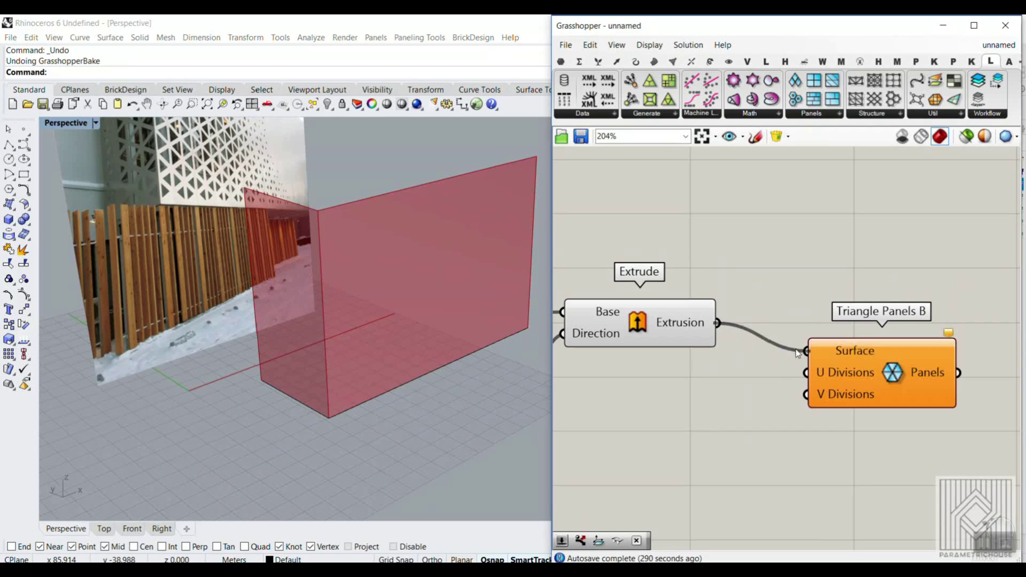
pyautogui.moveTo(751, 358); pyautogui.dragTo(715, 380, button='right')
pyautogui.scroll(-2, 716, 381)
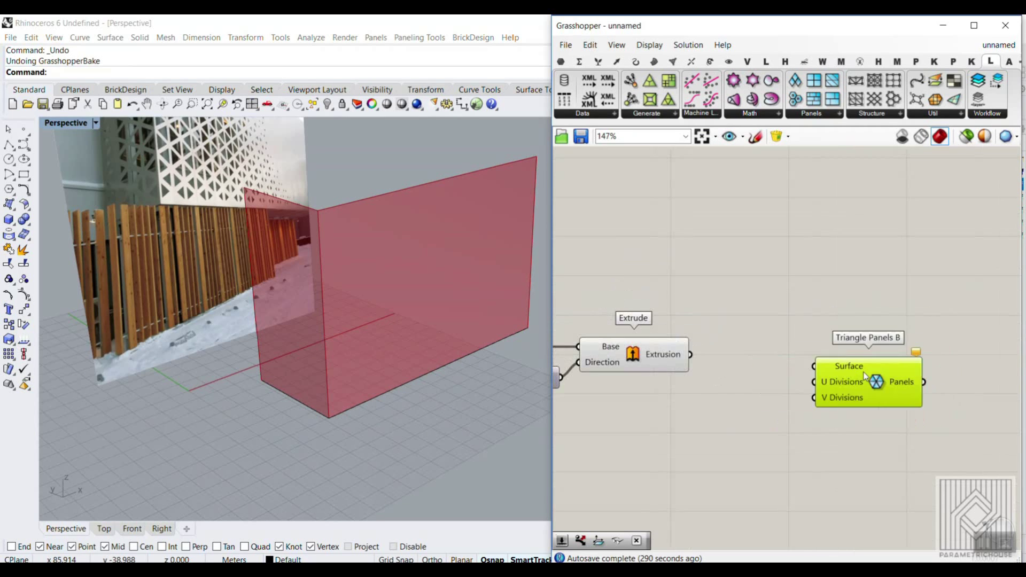
# - Add a Deconstruct Brep component between Extrude and Triangle Panels B, and connect the Extrusion output to its Brep input
pyautogui.click(654, 61)
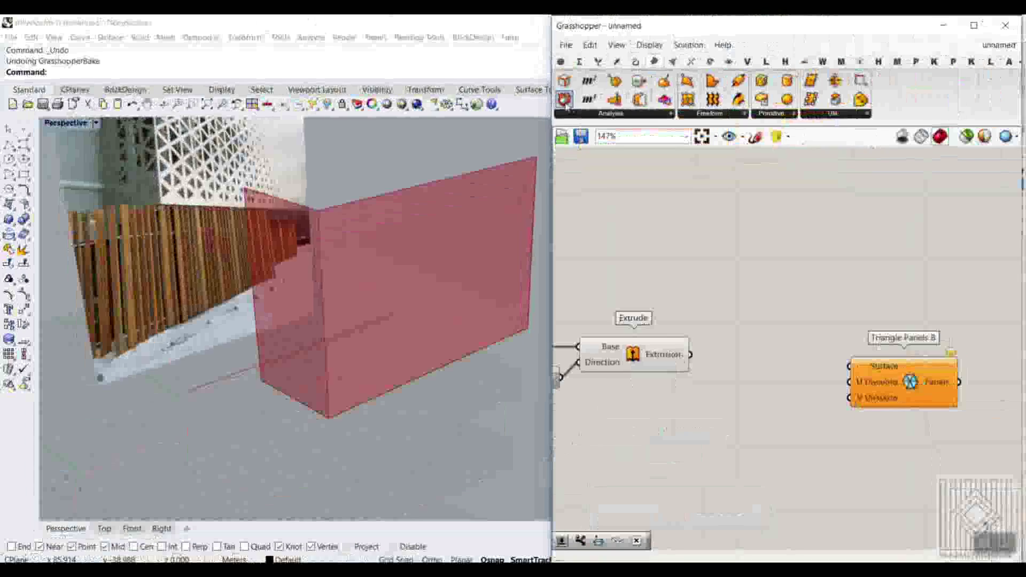
pyautogui.moveTo(566, 100); pyautogui.dragTo(892, 536)
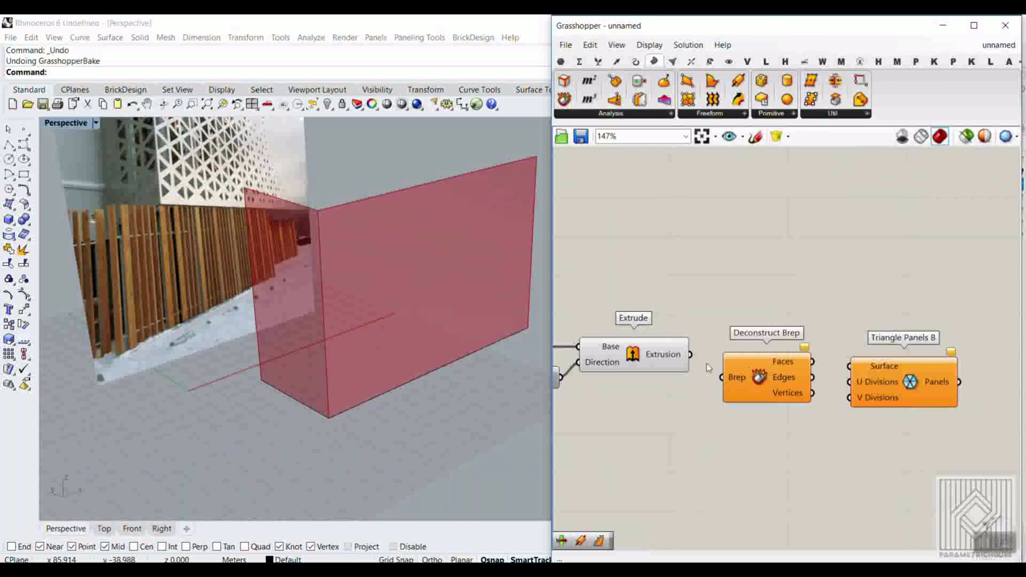
pyautogui.scroll(2, 768, 519)
pyautogui.moveTo(691, 351); pyautogui.dragTo(735, 383)
pyautogui.moveTo(833, 380); pyautogui.dragTo(714, 290, button='right')
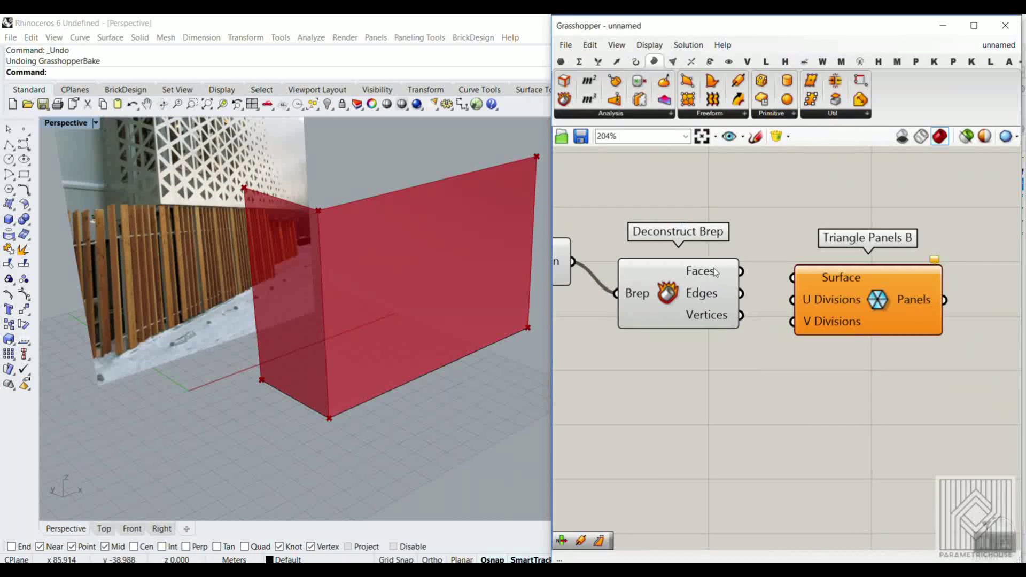
# - Connect the Deconstruct Brep Faces output to the Surface input of Triangle Panels B and turn off Deconstruct Brep's preview
pyautogui.moveTo(715, 272)
pyautogui.moveTo(783, 280); pyautogui.dragTo(792, 278)
pyautogui.rightClick(666, 294)
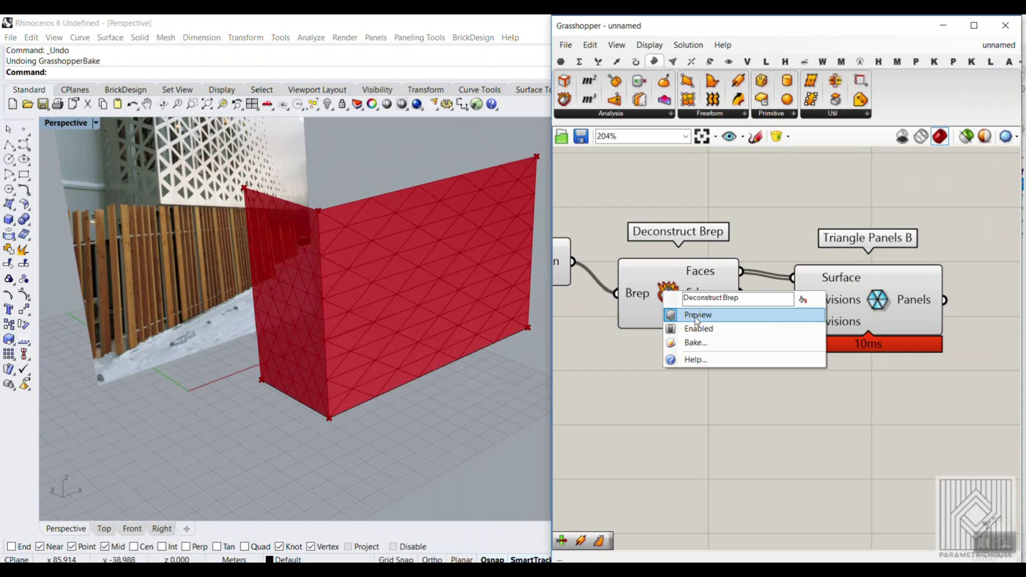
pyautogui.click(696, 315)
# - Compare the direction of the triangle panels on both faces with the perforation pattern in the reference photo
pyautogui.moveTo(456, 273); pyautogui.dragTo(338, 275, button='right')
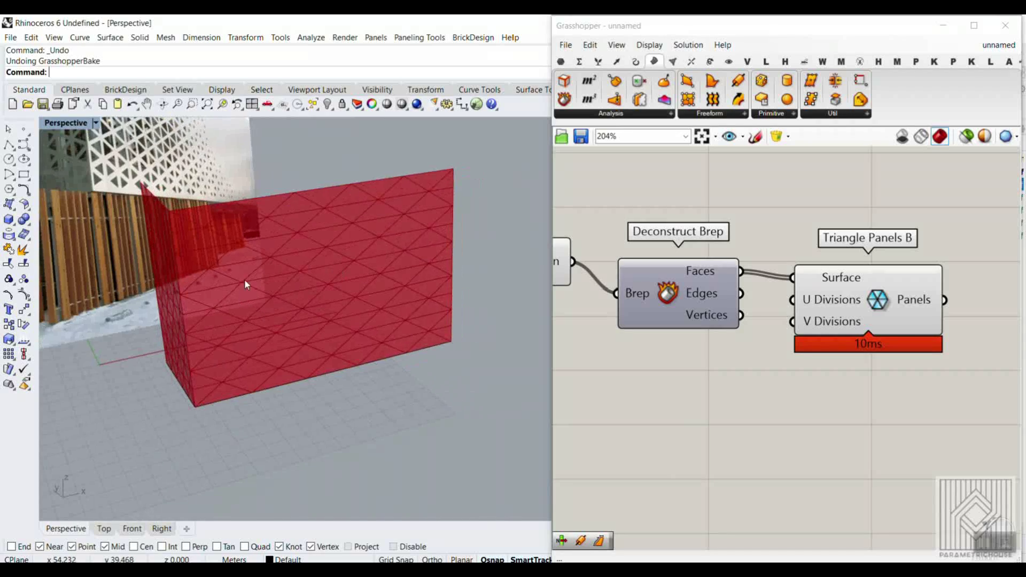
pyautogui.scroll(5, 255, 308)
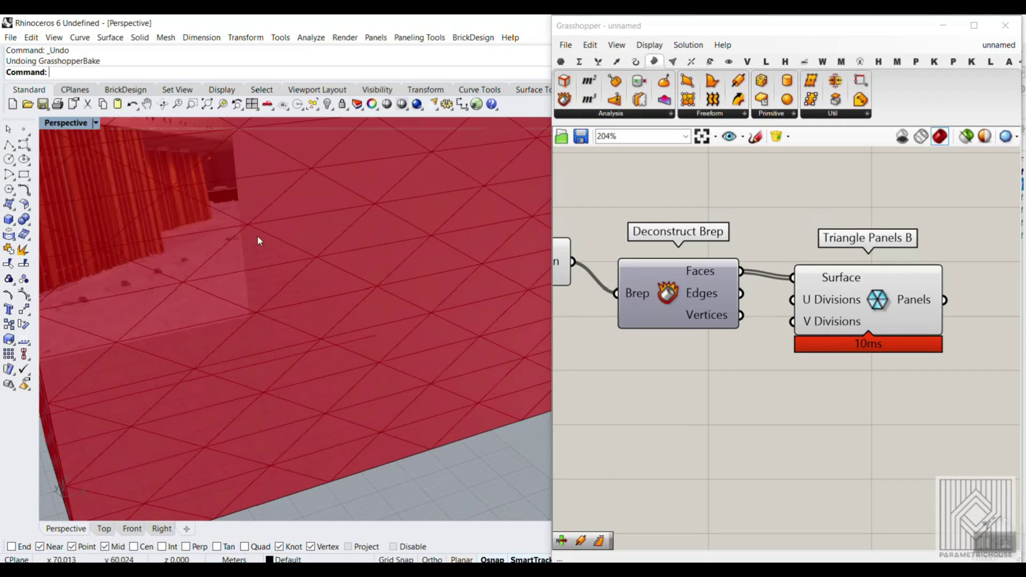
pyautogui.scroll(-8, 334, 376)
pyautogui.scroll(8, 228, 222)
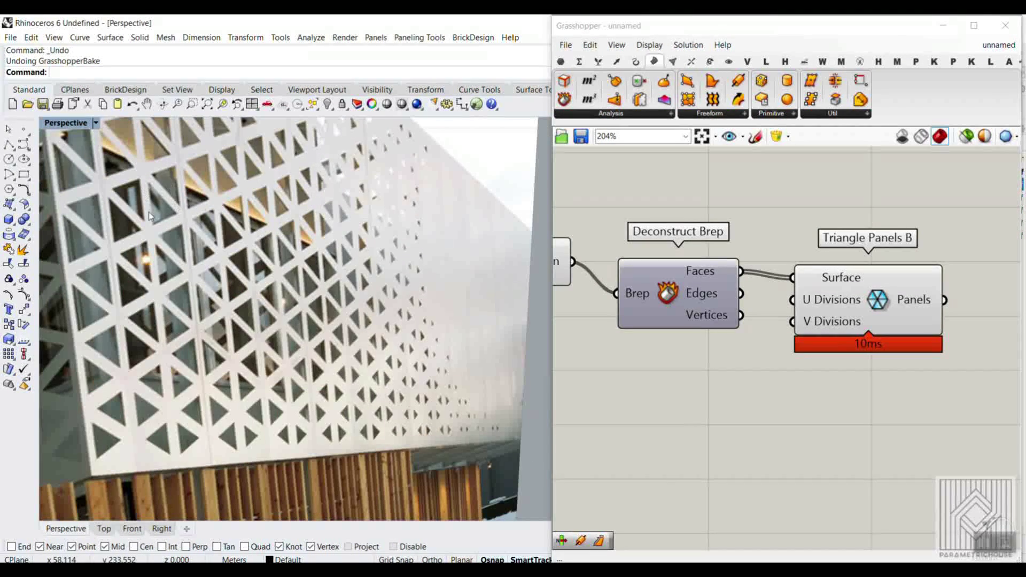
pyautogui.scroll(-8, 187, 236)
pyautogui.keyDown('shift'); pyautogui.moveTo(372, 375); pyautogui.dragTo(339, 328, button='right'); pyautogui.keyUp('shift')
pyautogui.scroll(3, 339, 329)
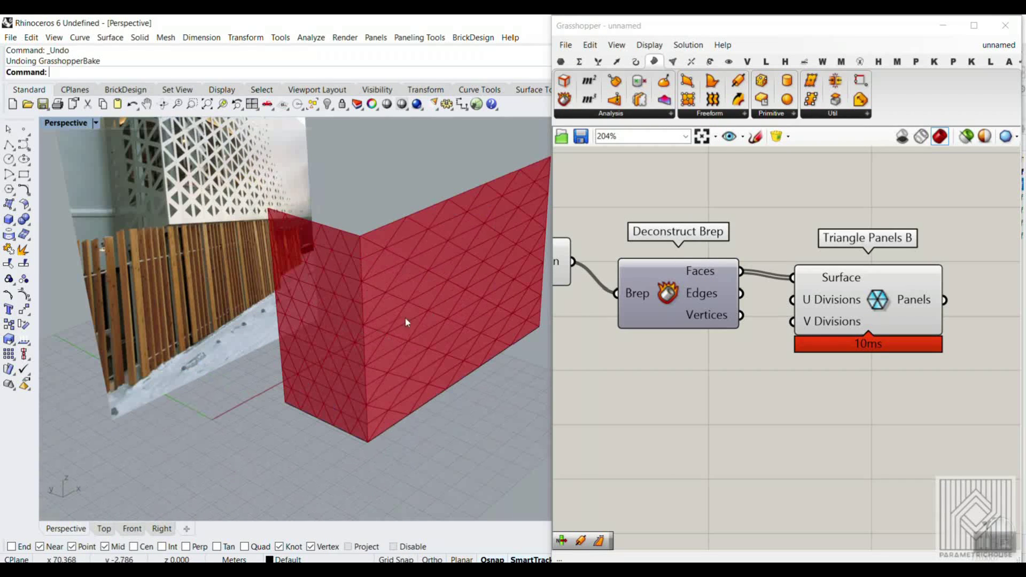
# - Disconnect the Faces output from the Surface input of Triangle Panels B to make room for another component
pyautogui.moveTo(765, 296); pyautogui.dragTo(729, 299, button='right')
pyautogui.keyDown('ctrl'); pyautogui.moveTo(705, 274); pyautogui.dragTo(922, 294); pyautogui.keyUp('ctrl')
pyautogui.click(838, 258)
# - Add a LunchBox Reverse Surface Direction component after Deconstruct Brep and connect the Faces output to its Surface input
pyautogui.click(991, 61)
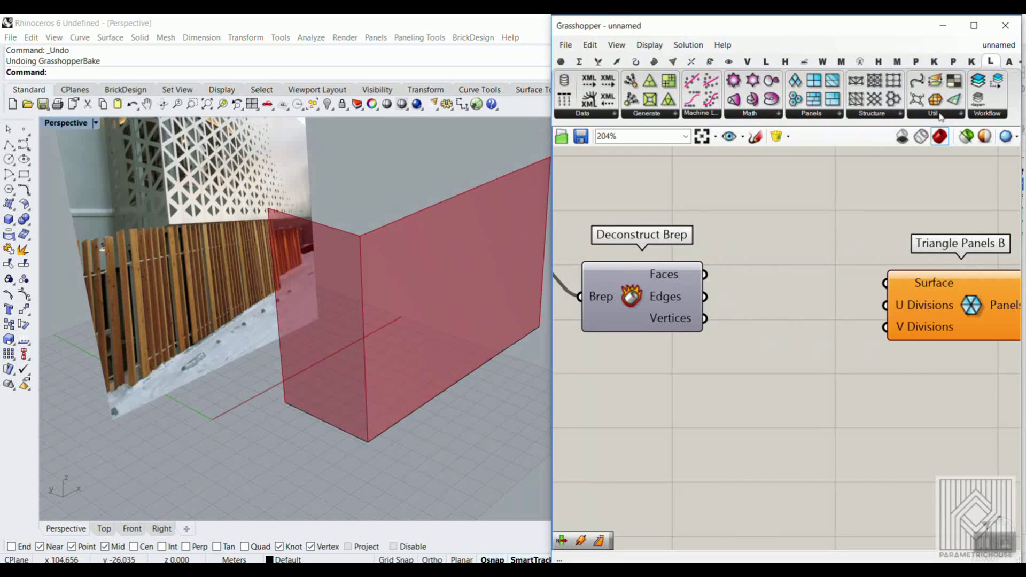
pyautogui.click(941, 116)
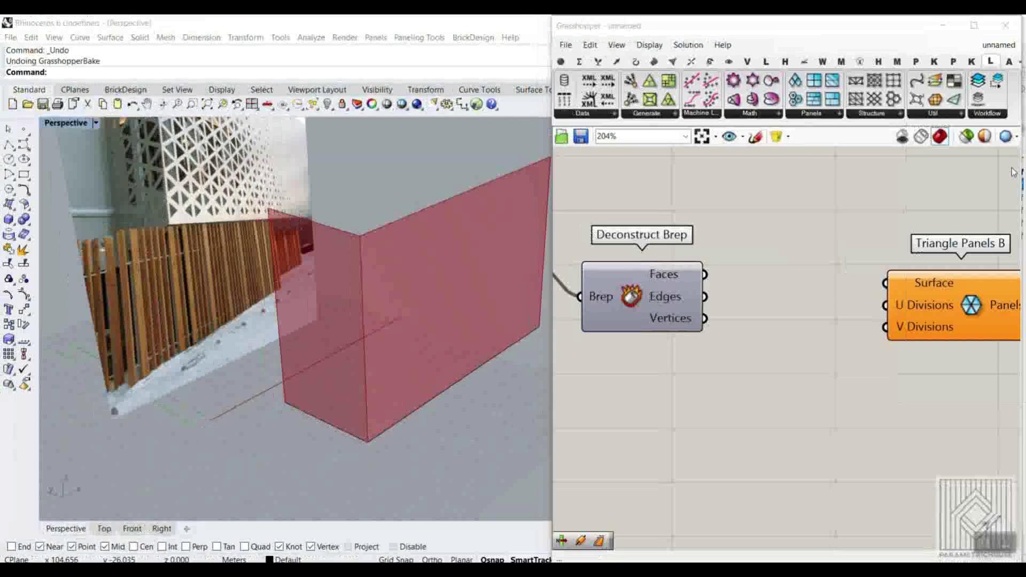
pyautogui.click(956, 115)
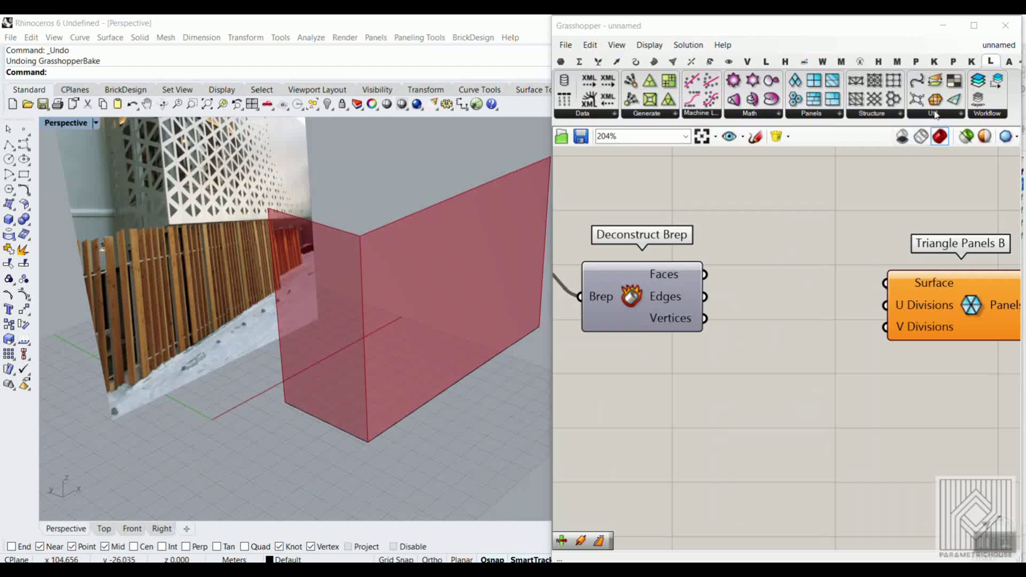
pyautogui.click(937, 115)
pyautogui.moveTo(962, 256); pyautogui.dragTo(781, 342)
pyautogui.moveTo(780, 342); pyautogui.dragTo(663, 269, button='right')
pyautogui.moveTo(825, 233); pyautogui.dragTo(978, 243)
pyautogui.moveTo(628, 286); pyautogui.dragTo(709, 320, button='right')
pyautogui.moveTo(710, 320); pyautogui.dragTo(799, 281)
pyautogui.scroll(2, 674, 247)
pyautogui.moveTo(664, 247); pyautogui.dragTo(728, 271)
# - Create a number slider with value 3 (Reverse UV) and connect it to the Reverse Option input
pyautogui.moveTo(784, 301); pyautogui.dragTo(682, 283, button='right')
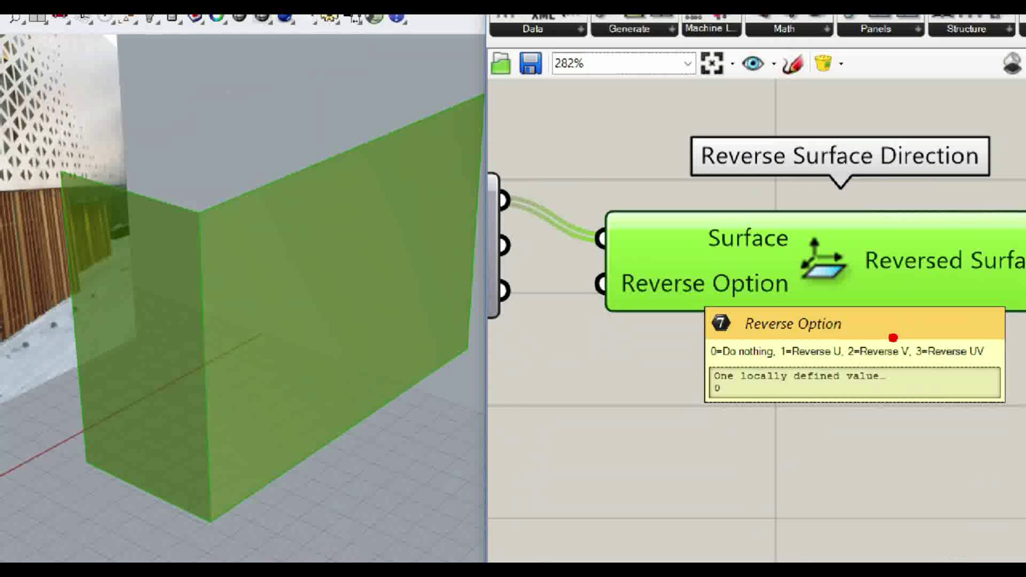
pyautogui.moveTo(915, 368); pyautogui.dragTo(992, 368)
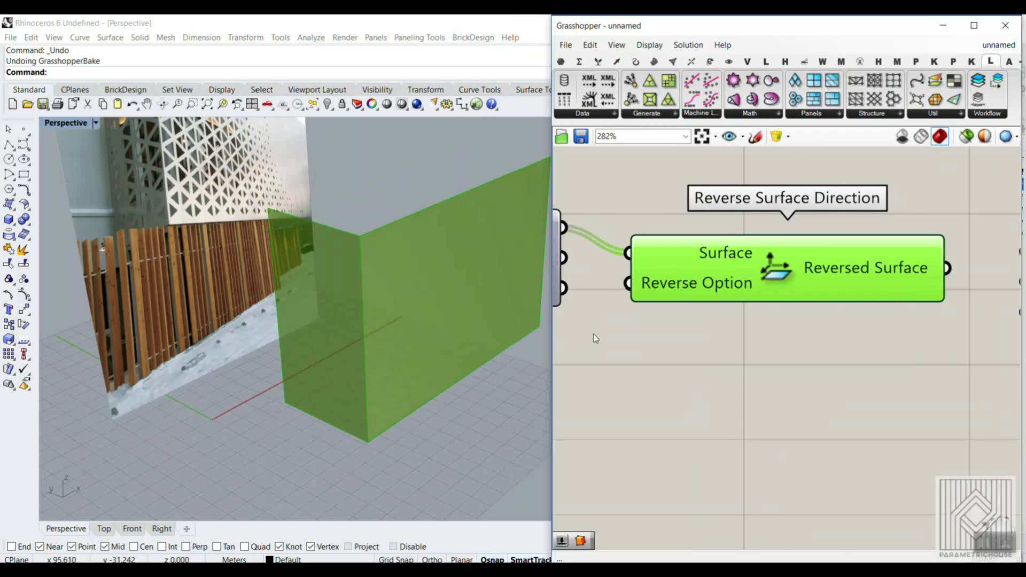
pyautogui.moveTo(539, 369); pyautogui.dragTo(657, 373, button='right')
pyautogui.doubleClick(638, 379)
pyautogui.click(645, 364)
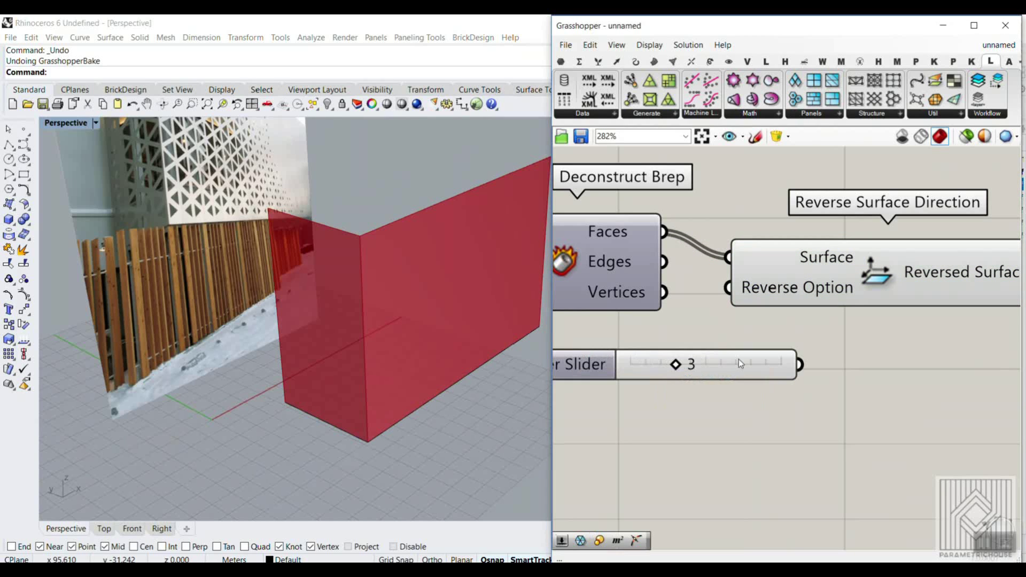
pyautogui.moveTo(805, 364); pyautogui.dragTo(729, 287)
# - Connect Reversed Surface to the Surface input of Triangle Panels B and turn off the Reverse Surface Direction preview
pyautogui.scroll(-2, 732, 250)
pyautogui.moveTo(951, 281); pyautogui.dragTo(694, 251, button='right')
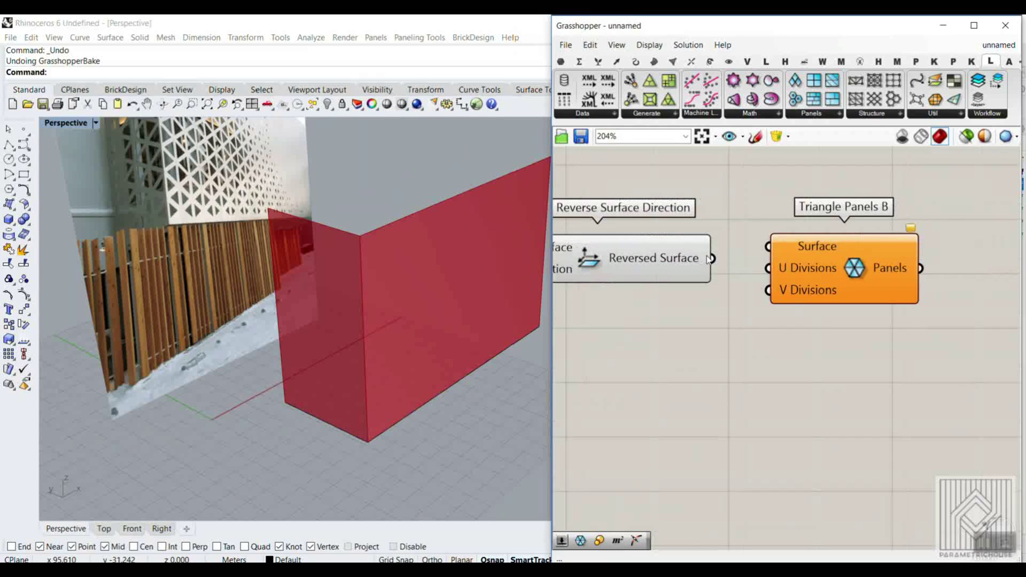
pyautogui.scroll(1, 695, 251)
pyautogui.moveTo(723, 261); pyautogui.dragTo(780, 245)
pyautogui.moveTo(685, 307); pyautogui.dragTo(788, 293, button='right')
pyautogui.rightClick(653, 235)
pyautogui.click(690, 264)
pyautogui.moveTo(413, 315); pyautogui.dragTo(378, 309, button='right')
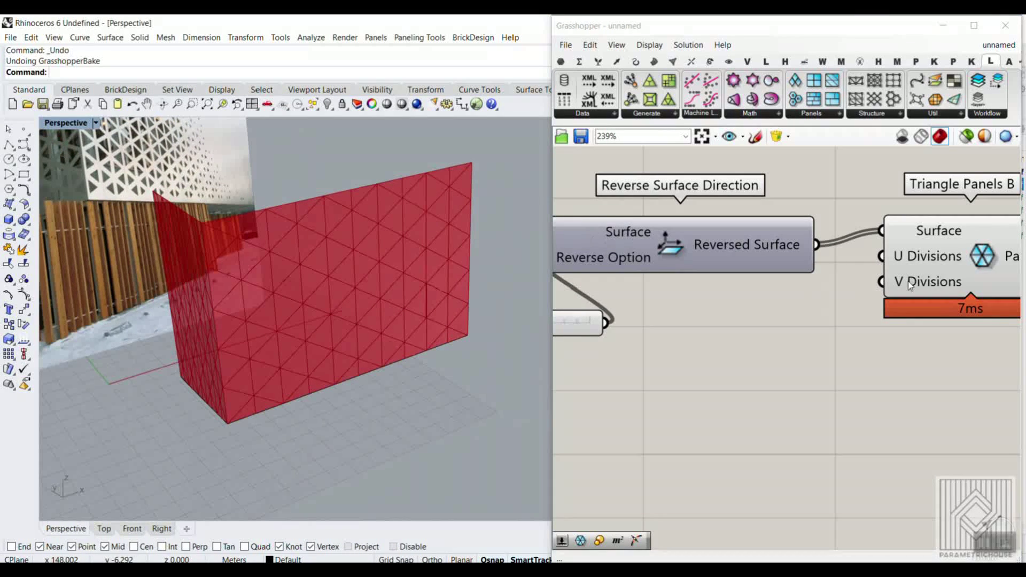
# - Reposition Triangle Panels B on the canvas and inspect the panel proportions at the facade's corner
pyautogui.scroll(-2, 813, 258)
pyautogui.moveTo(813, 257); pyautogui.dragTo(842, 285)
pyautogui.scroll(2, 792, 275)
pyautogui.click(726, 277)
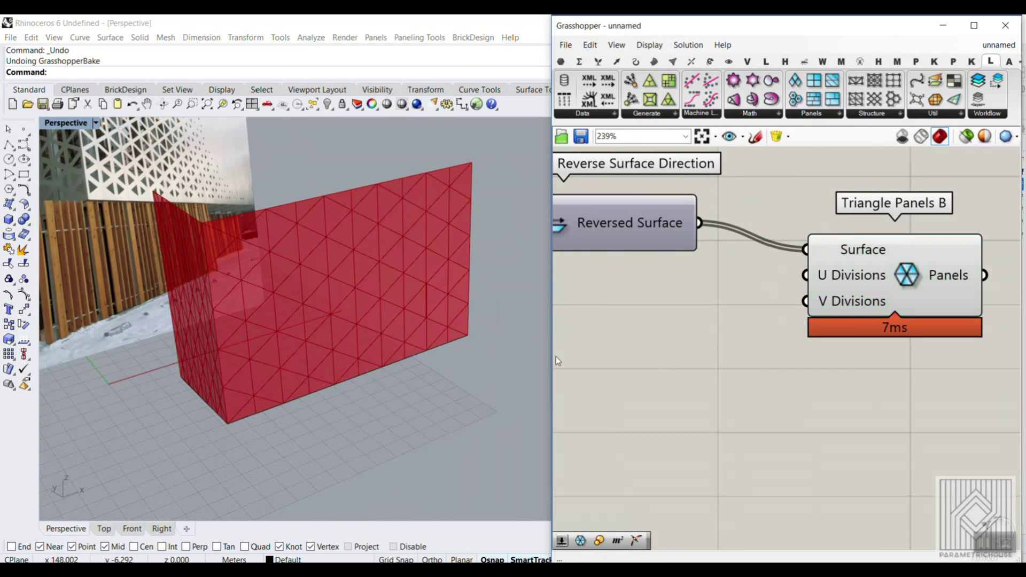
pyautogui.moveTo(292, 336); pyautogui.dragTo(358, 338, button='right')
pyautogui.scroll(2, 357, 337)
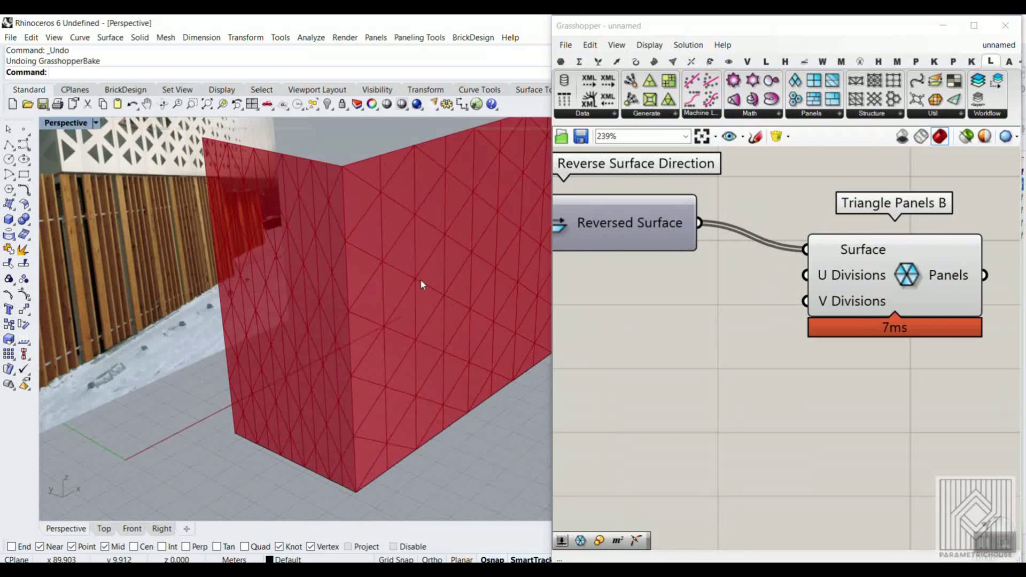
# - Try a number slider starting at 5 on the U Divisions input, adjust its value, and delete the slider
pyautogui.doubleClick(641, 318)
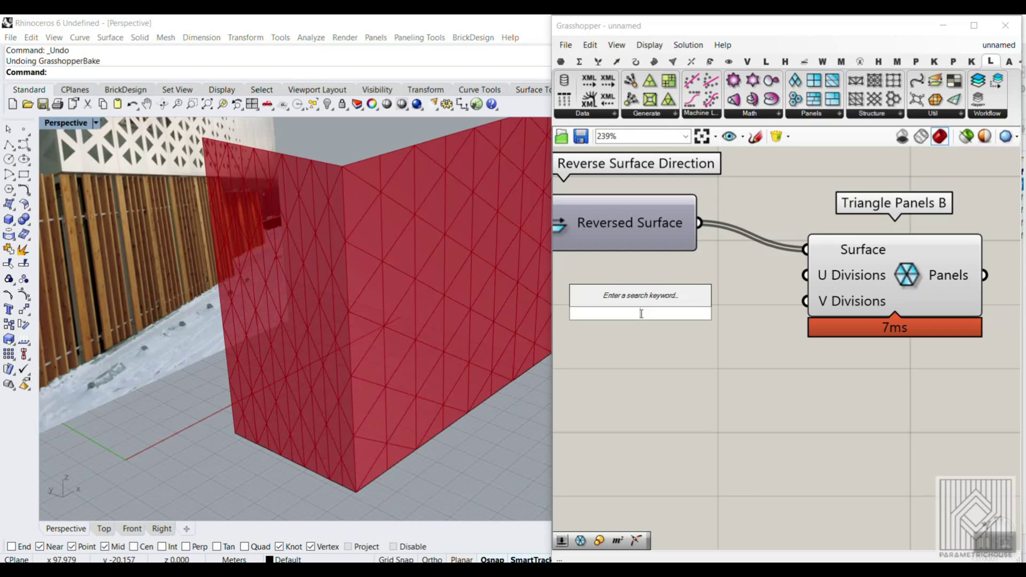
pyautogui.write('5')
pyautogui.press('Return')
pyautogui.moveTo(770, 313); pyautogui.dragTo(806, 276)
pyautogui.moveTo(693, 313)
pyautogui.mouseDown()
pyautogui.moveTo(669, 313)
pyautogui.moveTo(733, 314)
pyautogui.moveTo(707, 314)
pyautogui.mouseUp()
pyautogui.click(733, 312)
pyautogui.press('Delete')
# - Compare the panel widths on the two faces and add a surface Dimensions component below Reverse Surface Direction
pyautogui.click(386, 327)
pyautogui.moveTo(386, 327); pyautogui.dragTo(361, 345, button='right')
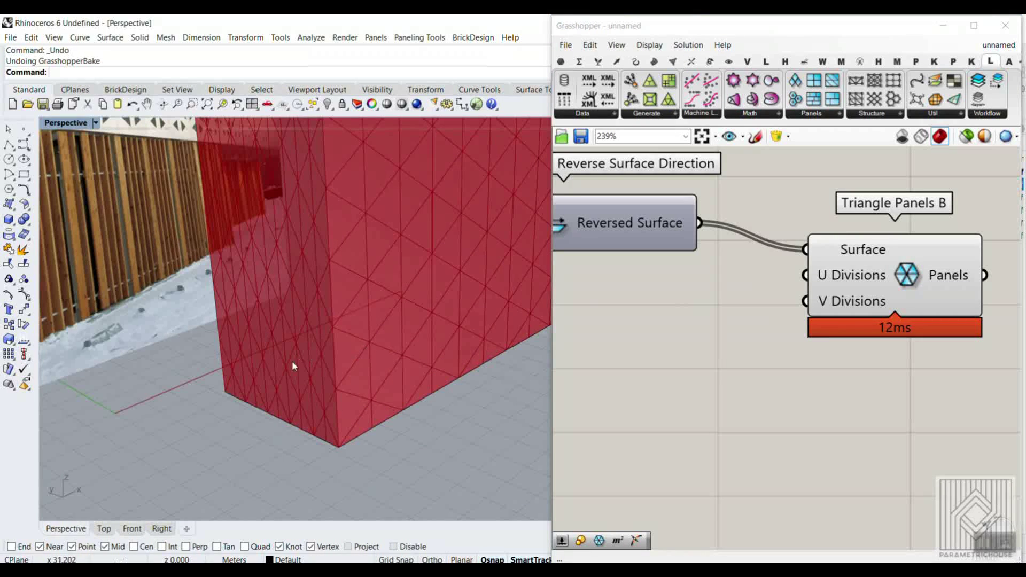
pyautogui.scroll(-5, 371, 403)
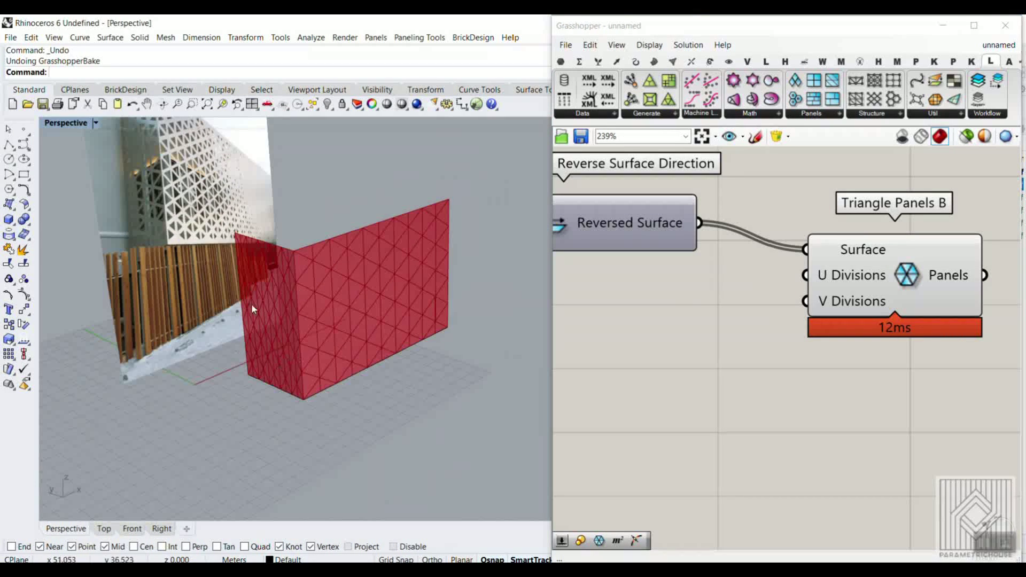
pyautogui.scroll(2, 307, 345)
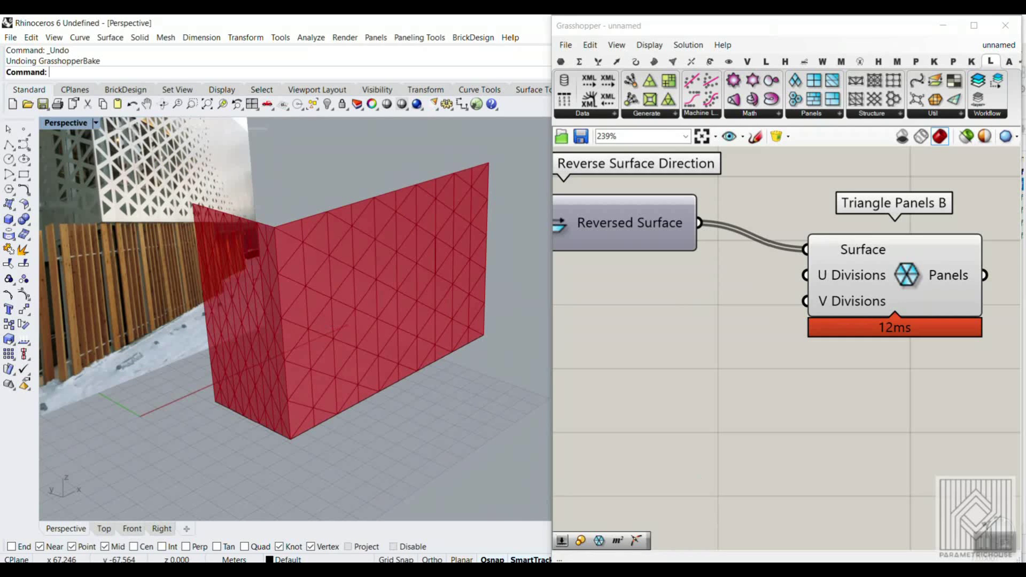
pyautogui.doubleClick(691, 371)
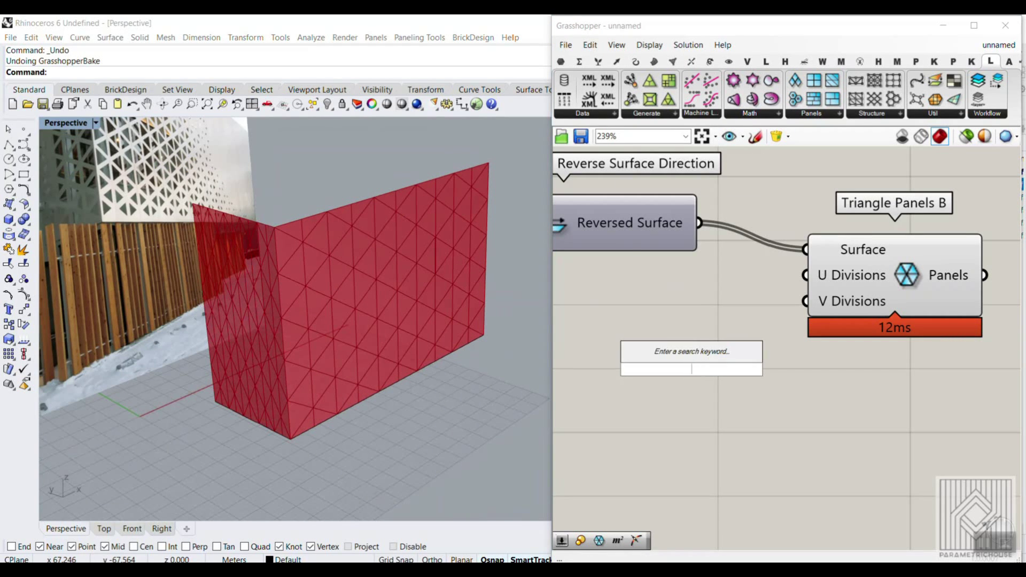
pyautogui.write('dim')
pyautogui.click(690, 354)
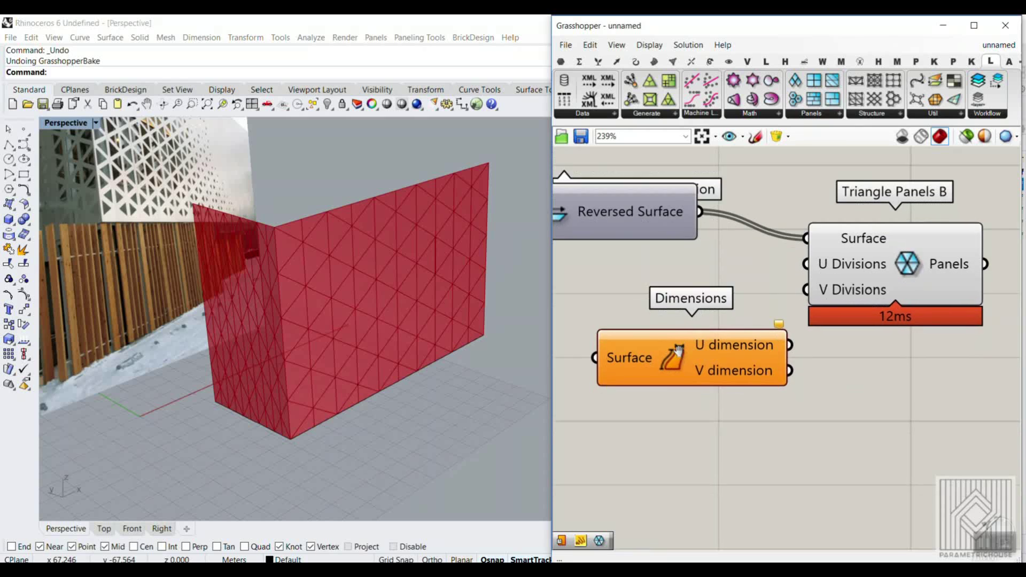
# - Move Triangle Panels B farther away, place Dimensions beside Reverse Surface Direction, and connect Reversed Surface to its Surface input
pyautogui.scroll(-2, 856, 278)
pyautogui.click(984, 281)
pyautogui.scroll(3, 739, 317)
pyautogui.moveTo(644, 354); pyautogui.dragTo(710, 267)
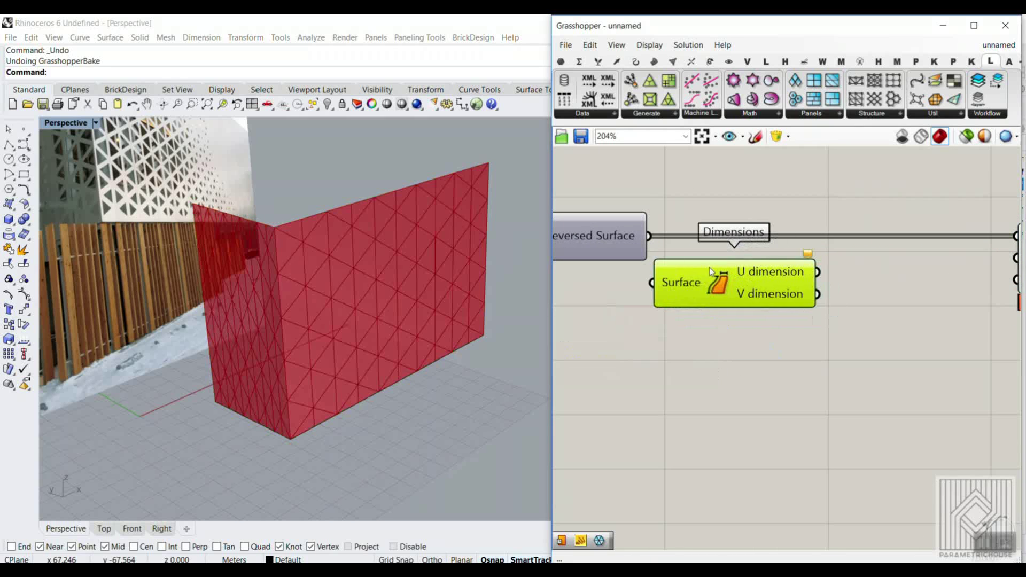
pyautogui.moveTo(767, 259); pyautogui.dragTo(689, 204, button='right')
# - Examine the U dimension values that the Dimensions component reports for the two facade surfaces
pyautogui.moveTo(693, 216)
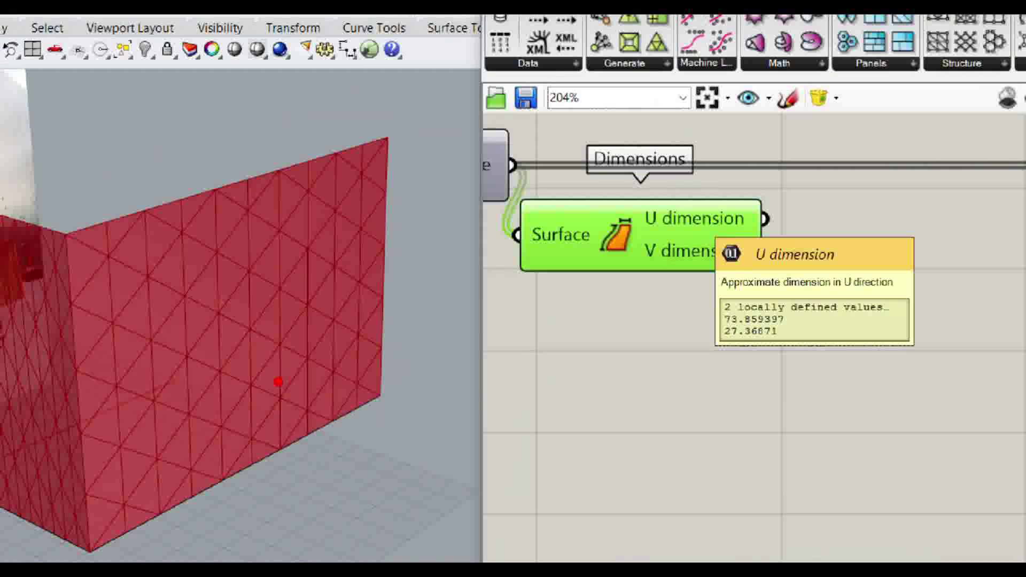
pyautogui.moveTo(165, 508)
pyautogui.mouseDown()
pyautogui.moveTo(310, 445)
pyautogui.moveTo(259, 443)
pyautogui.mouseUp()
pyautogui.moveTo(332, 444); pyautogui.dragTo(293, 482)
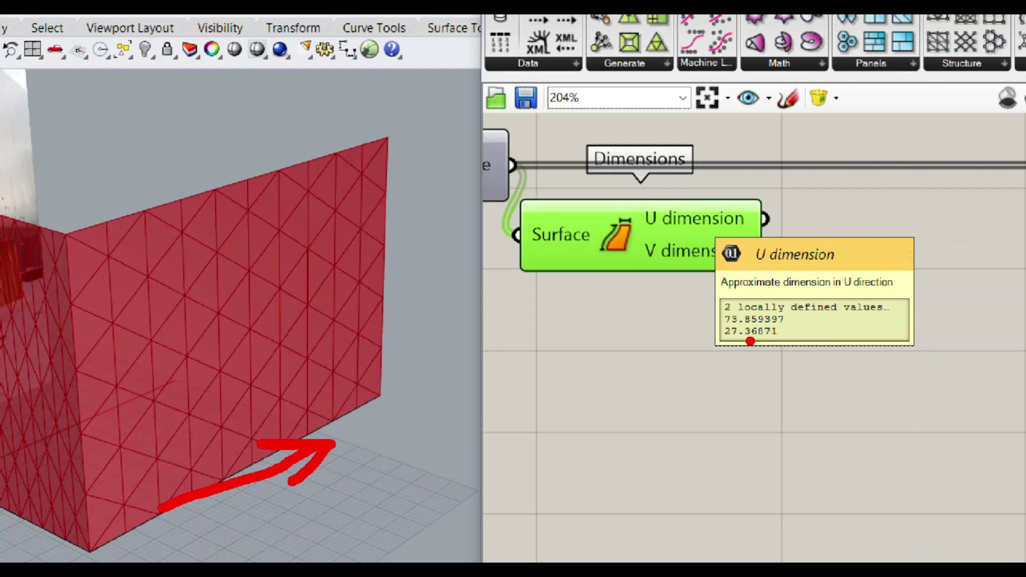
pyautogui.moveTo(796, 320)
pyautogui.mouseDown()
pyautogui.moveTo(811, 336)
pyautogui.moveTo(874, 270)
pyautogui.mouseUp()
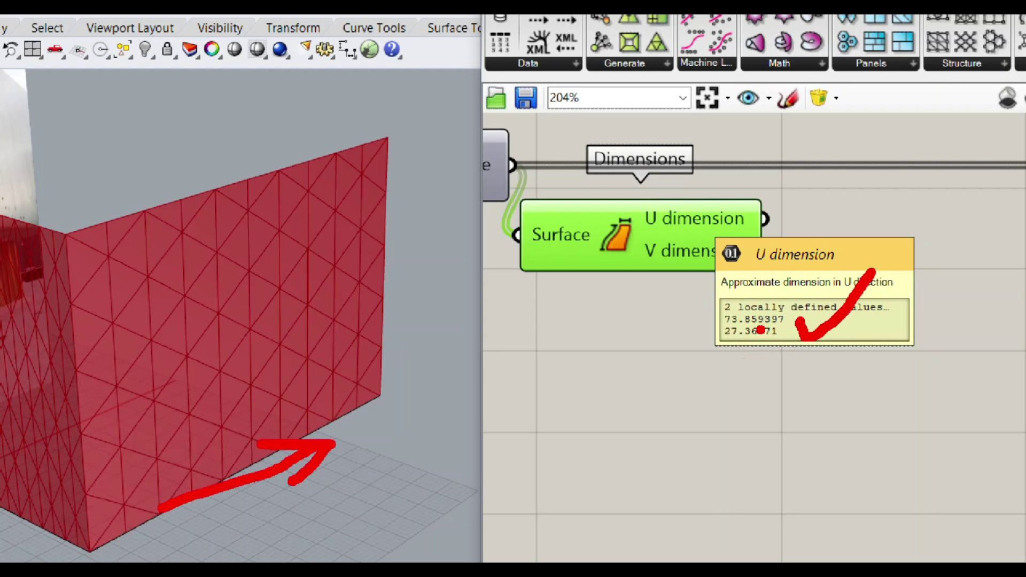
pyautogui.write('tX')
pyautogui.write(' 0.1')
pyautogui.press('Escape')
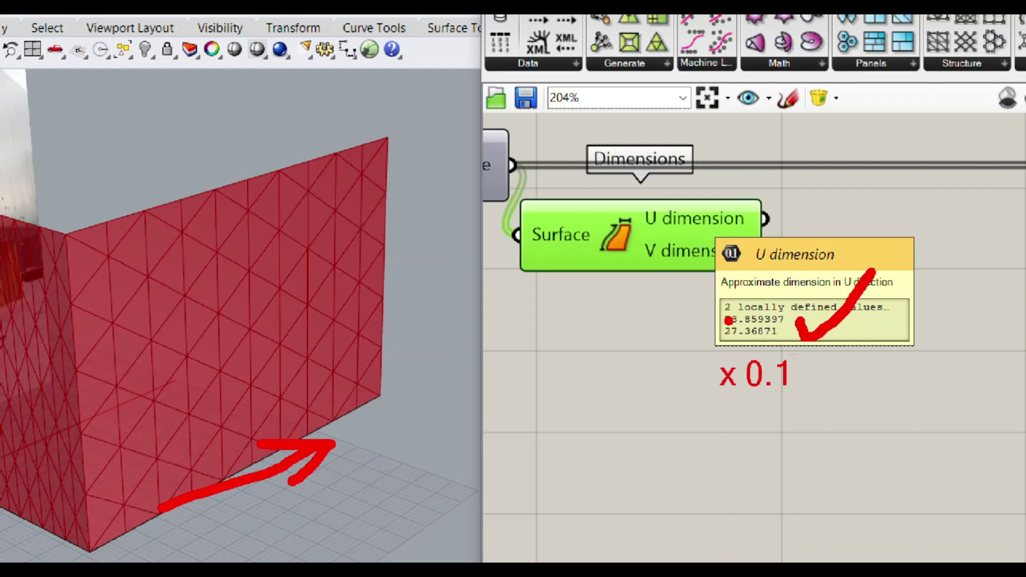
pyautogui.press('Escape')
pyautogui.click(801, 288)
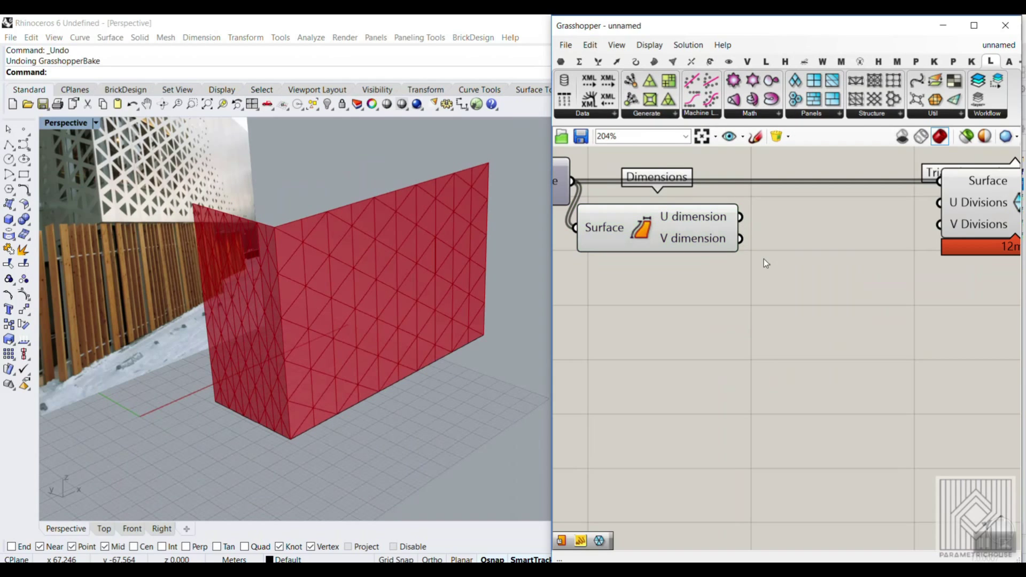
# - Add a Multiplication component beside Dimensions and connect U dimension to its A input
pyautogui.click(579, 61)
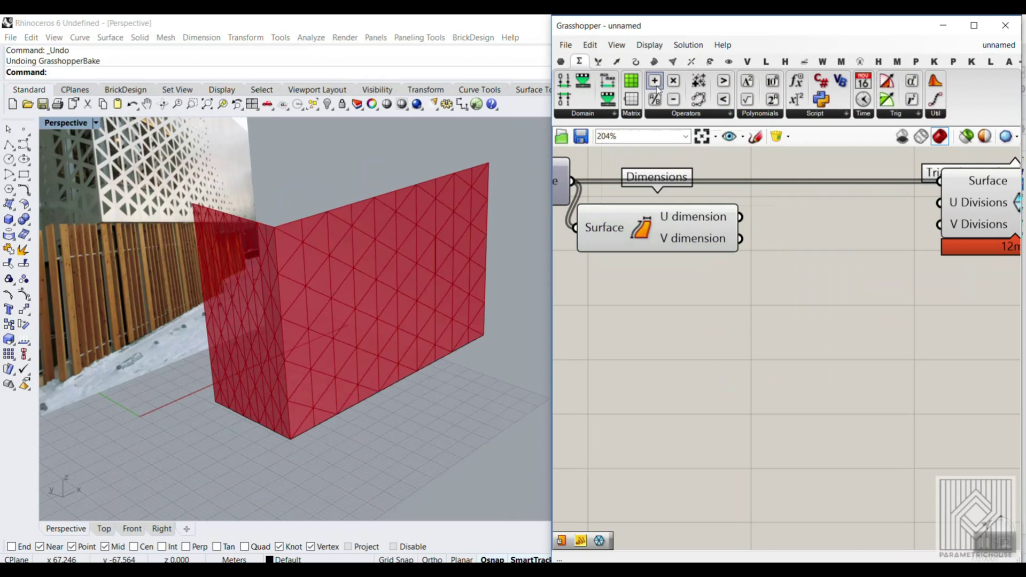
pyautogui.moveTo(677, 85); pyautogui.dragTo(833, 273)
pyautogui.moveTo(667, 320); pyautogui.dragTo(695, 322, button='right')
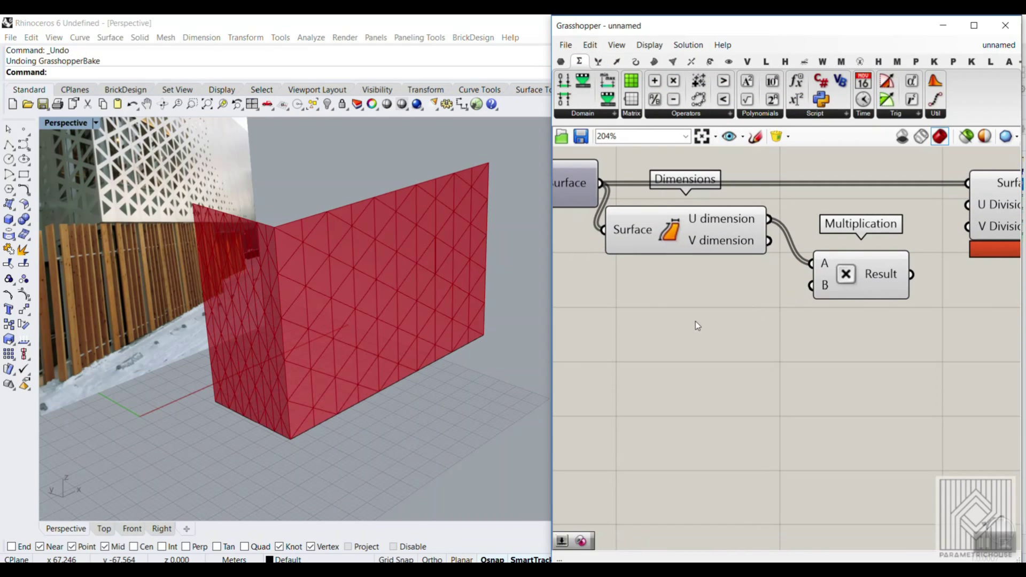
# - Add a 0.255 number slider for Multiplication's B input and connect the Result to U Divisions of Triangle Panels B
pyautogui.doubleClick(695, 321)
pyautogui.write('0.255')
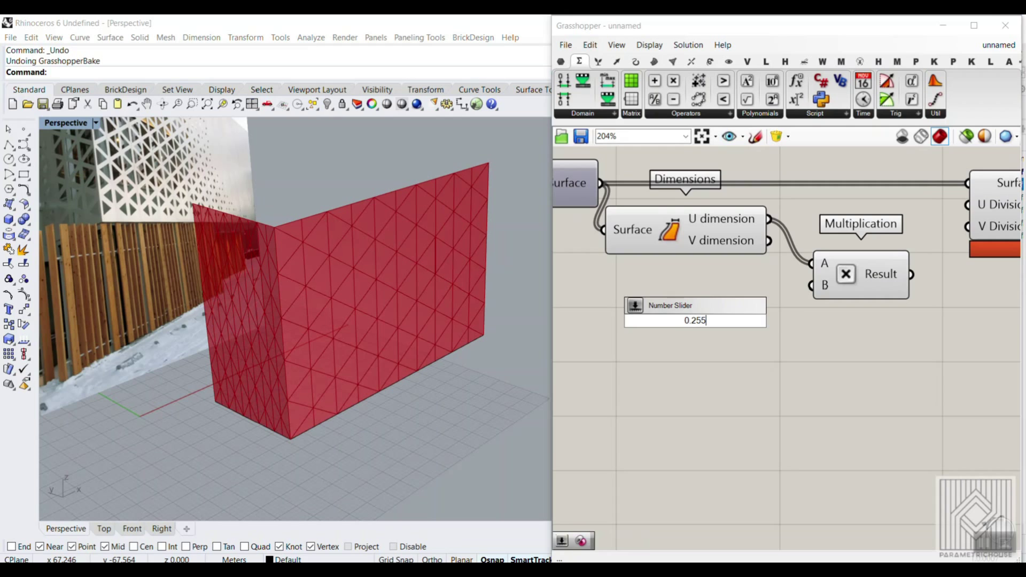
pyautogui.press('Return')
pyautogui.scroll(1, 769, 326)
pyautogui.moveTo(822, 321); pyautogui.dragTo(864, 243)
pyautogui.scroll(-2, 829, 285)
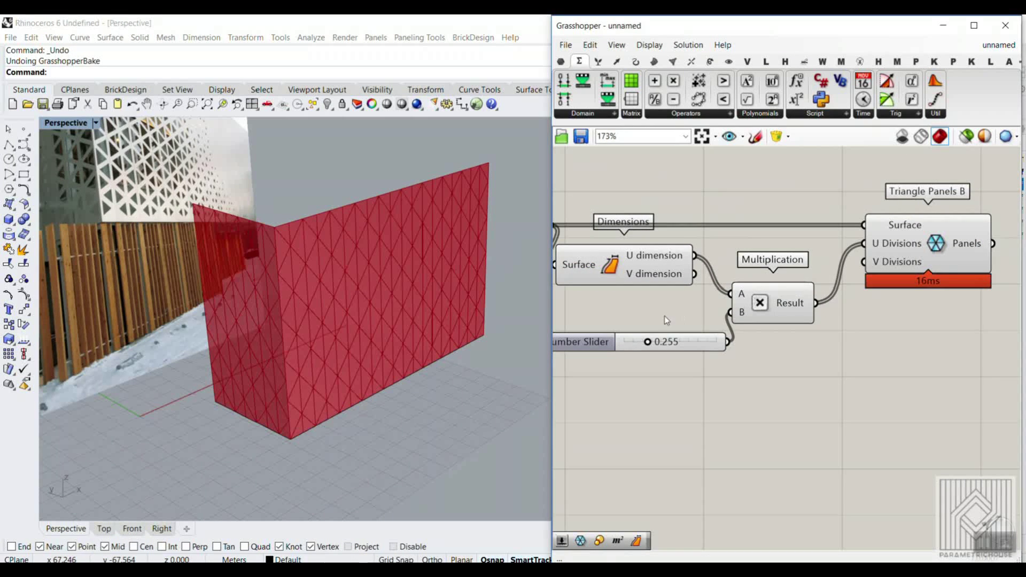
# - Set the number slider feeding Multiplication to 0.242
pyautogui.scroll(2, 665, 319)
pyautogui.moveTo(643, 348)
pyautogui.mouseDown()
pyautogui.moveTo(673, 348)
pyautogui.moveTo(644, 350)
pyautogui.mouseUp()
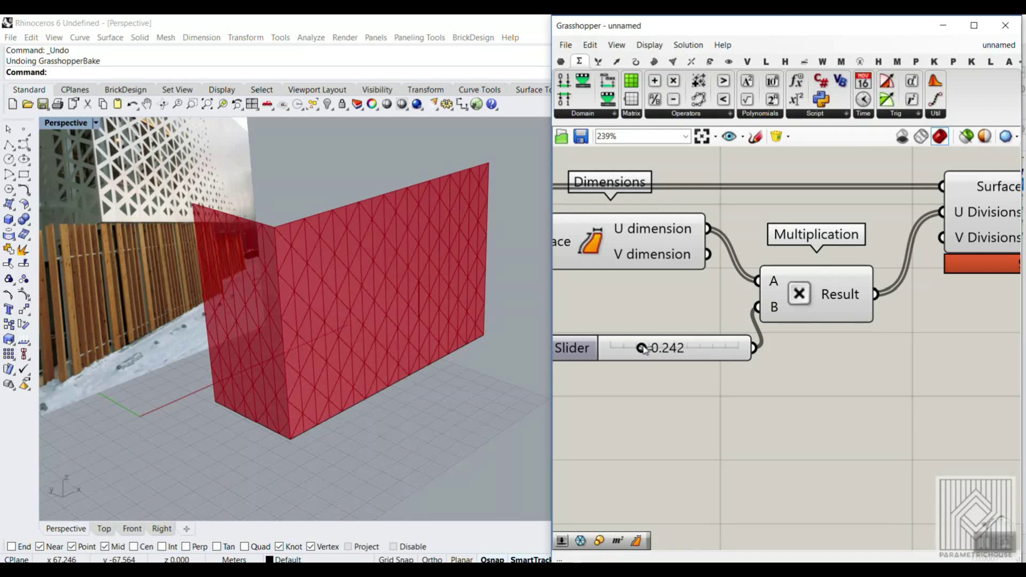
pyautogui.scroll(-2, 841, 323)
pyautogui.scroll(2, 739, 341)
# - Duplicate Multiplication below the original, feed it V dimension and the same slider, and connect its Result to V Divisions
pyautogui.moveTo(739, 341); pyautogui.dragTo(667, 345)
pyautogui.moveTo(800, 300); pyautogui.dragTo(797, 299)
pyautogui.click(823, 267)
pyautogui.keyDown('alt'); pyautogui.moveTo(824, 268); pyautogui.dragTo(838, 350); pyautogui.keyUp('alt')
pyautogui.moveTo(746, 247); pyautogui.dragTo(811, 357)
pyautogui.click(749, 399)
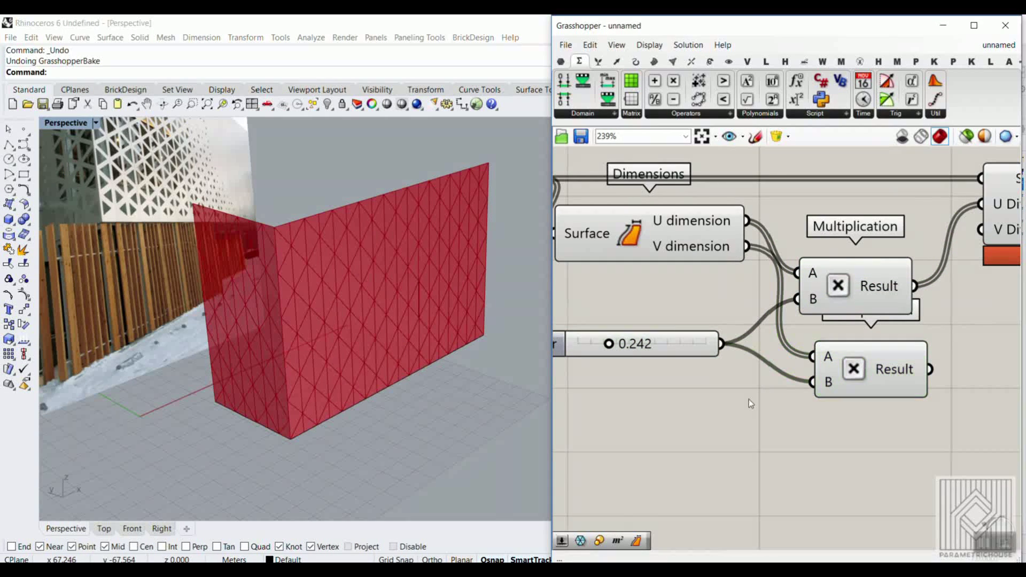
pyautogui.moveTo(724, 345); pyautogui.dragTo(653, 368, button='right')
pyautogui.moveTo(859, 392); pyautogui.dragTo(910, 252)
pyautogui.moveTo(783, 314); pyautogui.dragTo(892, 315, button='right')
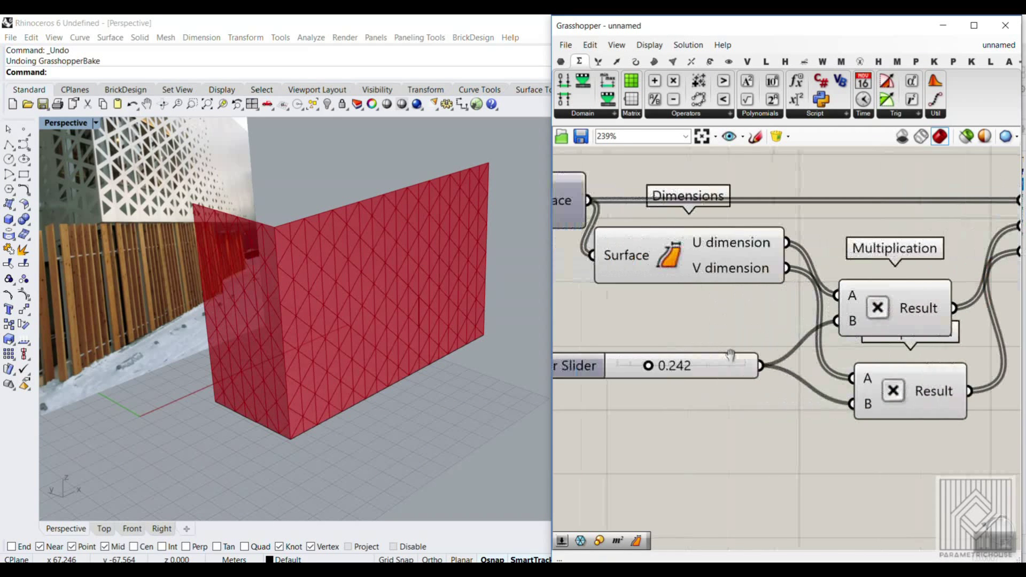
# - Try the shared multiplier slider at 0.284, check the panel density at the corner, and set the slider to 0.224
pyautogui.scroll(3, 741, 374)
pyautogui.moveTo(652, 360); pyautogui.dragTo(656, 361)
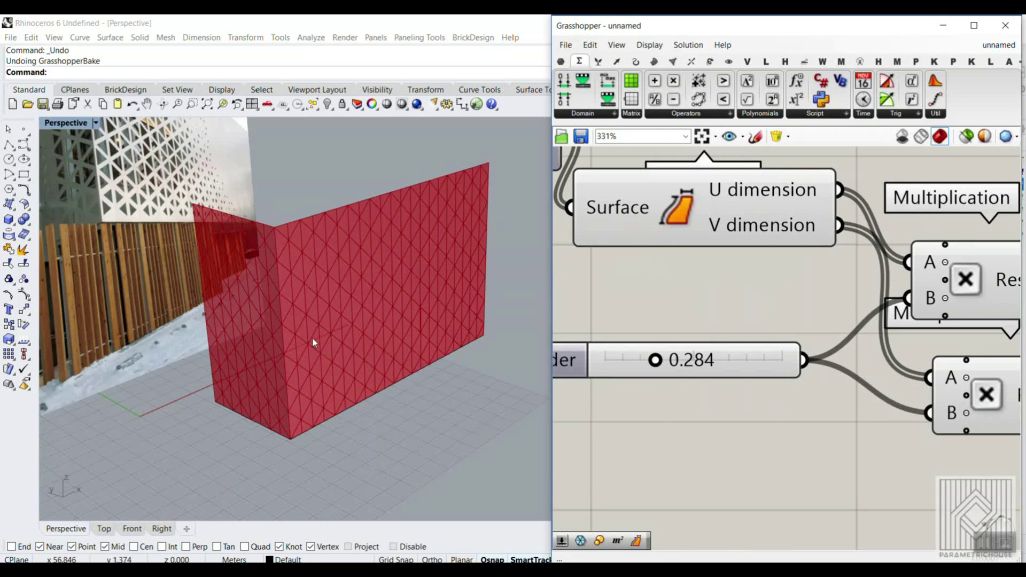
pyautogui.scroll(5, 300, 329)
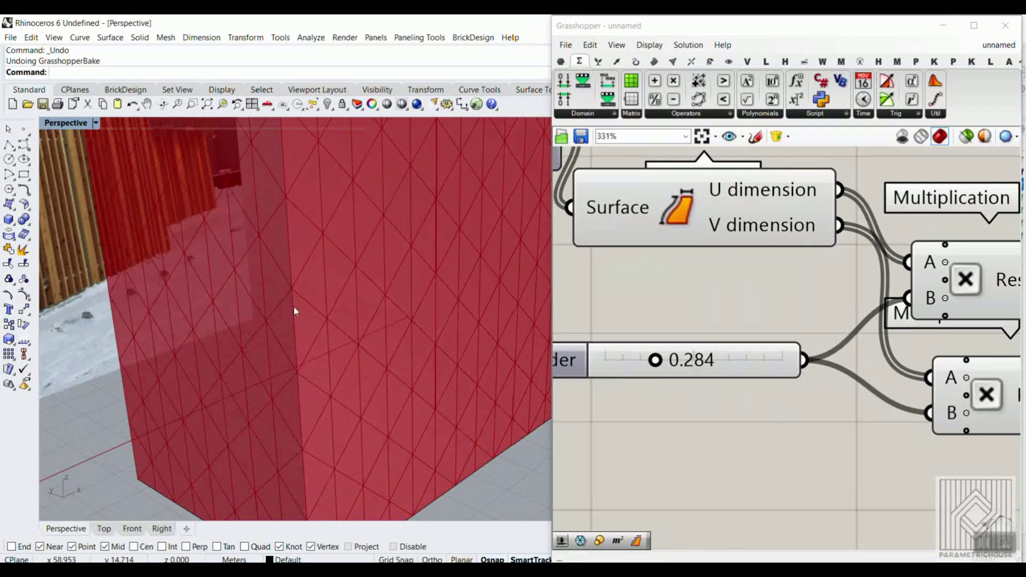
pyautogui.moveTo(655, 360)
pyautogui.mouseDown()
pyautogui.moveTo(673, 363)
pyautogui.moveTo(644, 361)
pyautogui.mouseUp()
pyautogui.moveTo(385, 337); pyautogui.dragTo(305, 335, button='right')
pyautogui.scroll(-6, 325, 310)
# - Examine the triangle panels on both facade faces and compare their pattern with the perforated facade in the photo
pyautogui.scroll(3, 306, 336)
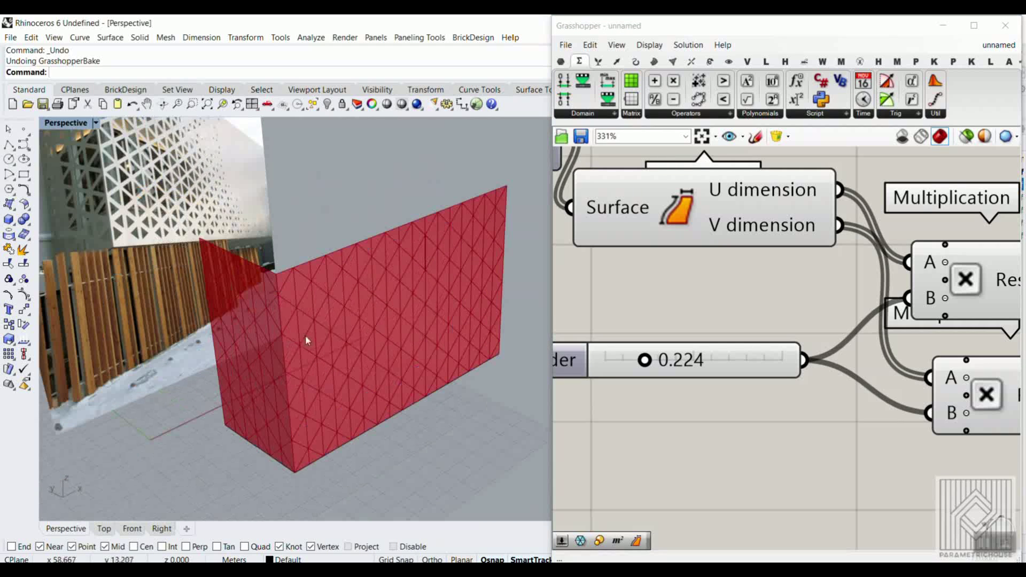
pyautogui.scroll(-2, 735, 279)
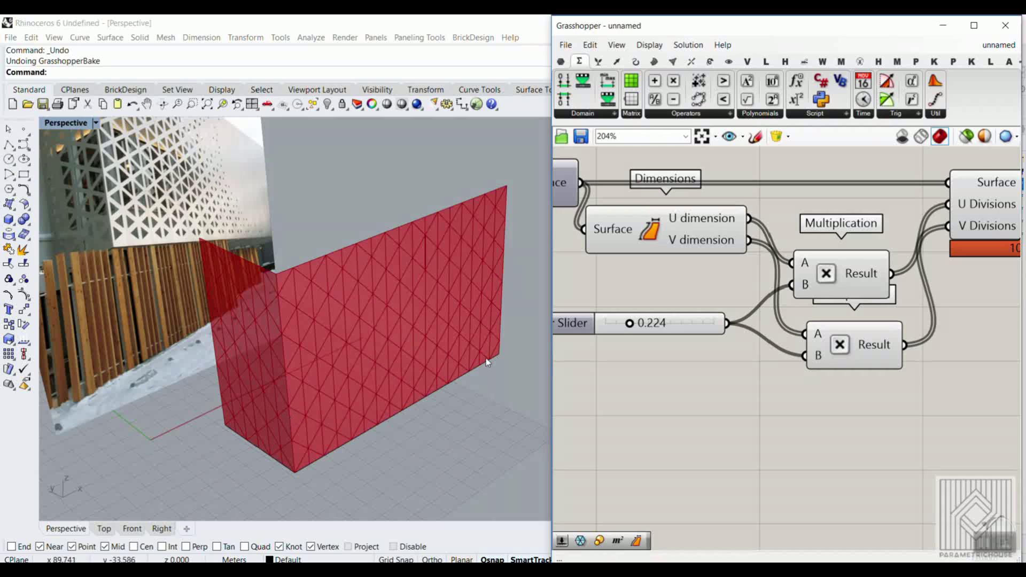
pyautogui.moveTo(307, 357)
pyautogui.mouseDown(button='right')
pyautogui.moveTo(331, 357)
pyautogui.moveTo(289, 354)
pyautogui.moveTo(339, 348)
pyautogui.moveTo(312, 351)
pyautogui.mouseUp(button='right')
pyautogui.scroll(-1, 728, 271)
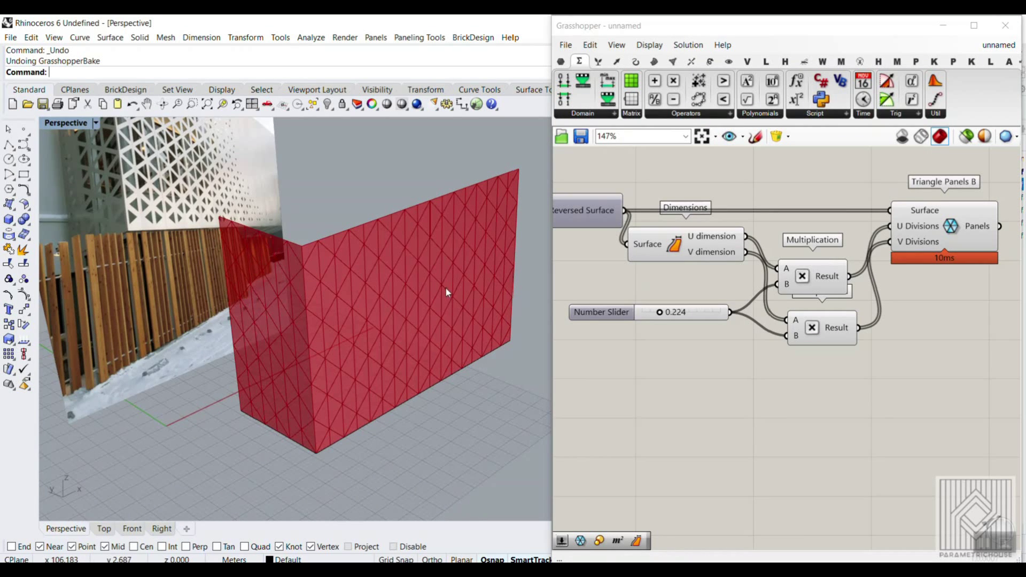
pyautogui.moveTo(445, 287); pyautogui.dragTo(447, 293, button='right')
pyautogui.scroll(-5, 447, 293)
pyautogui.scroll(8, 265, 209)
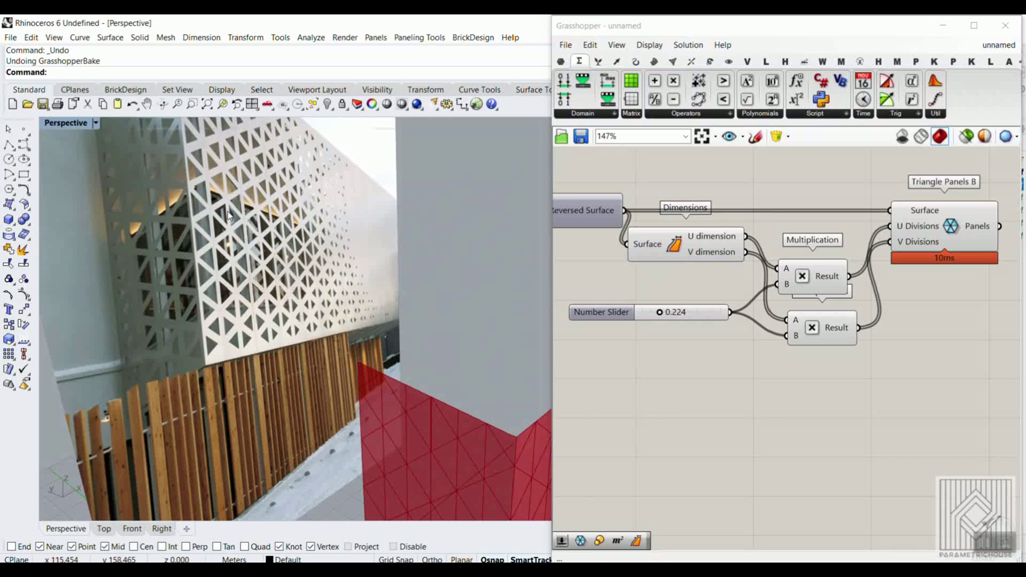
pyautogui.scroll(-4, 229, 257)
pyautogui.moveTo(229, 257); pyautogui.dragTo(227, 224, button='right')
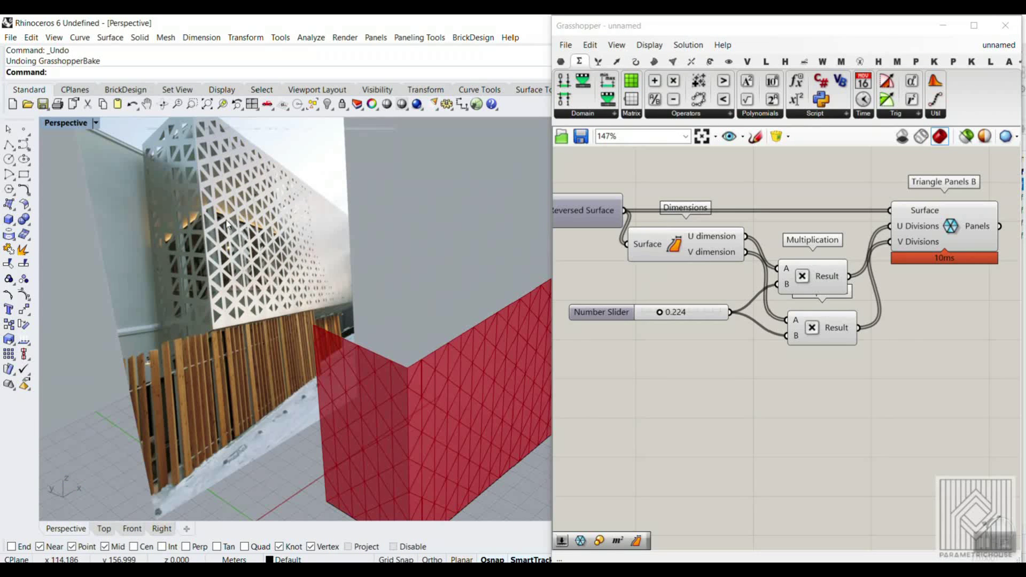
pyautogui.scroll(-3, 229, 223)
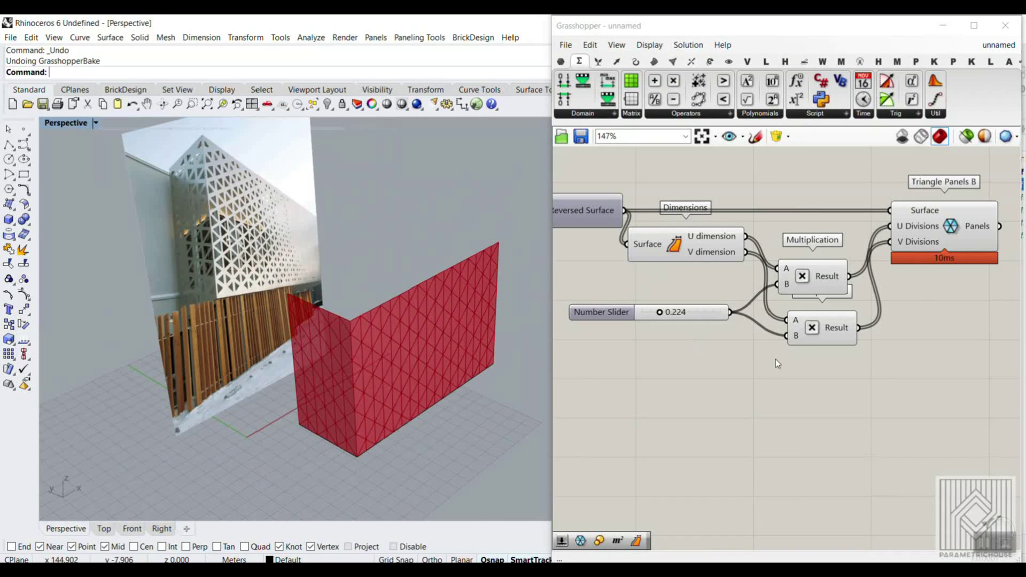
pyautogui.moveTo(775, 359); pyautogui.dragTo(736, 381, button='right')
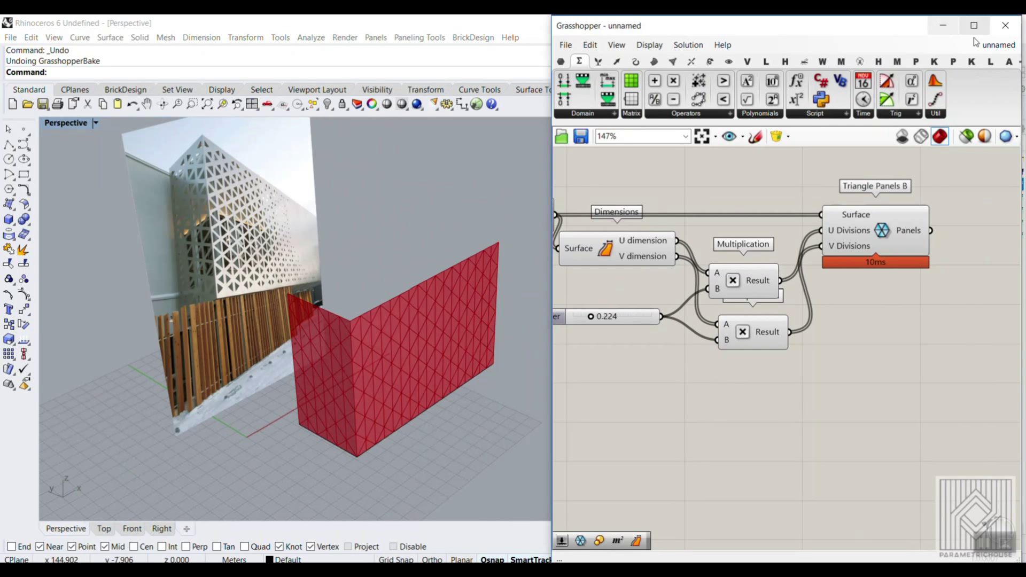
pyautogui.scroll(5, 351, 327)
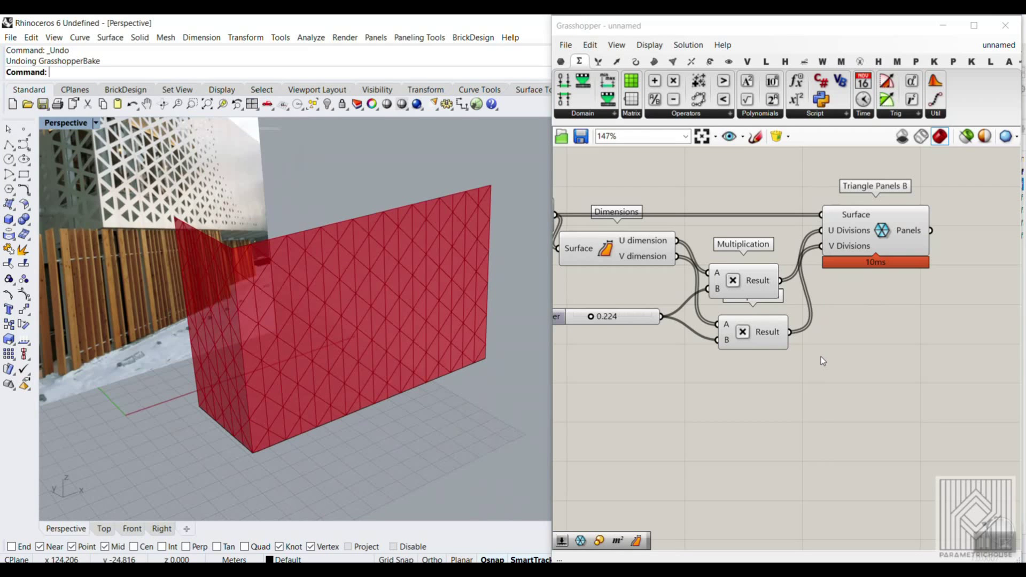
pyautogui.scroll(-3, 817, 358)
pyautogui.scroll(4, 766, 322)
# - Add an Area component beside Triangle Panels B and connect Panels to its Geometry input
pyautogui.moveTo(903, 323); pyautogui.dragTo(757, 359, button='right')
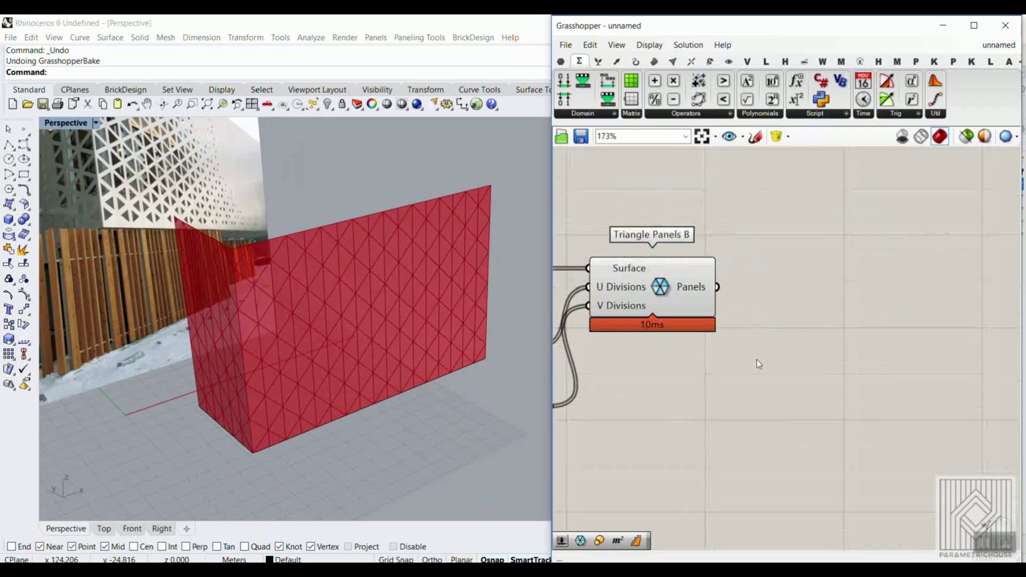
pyautogui.click(654, 61)
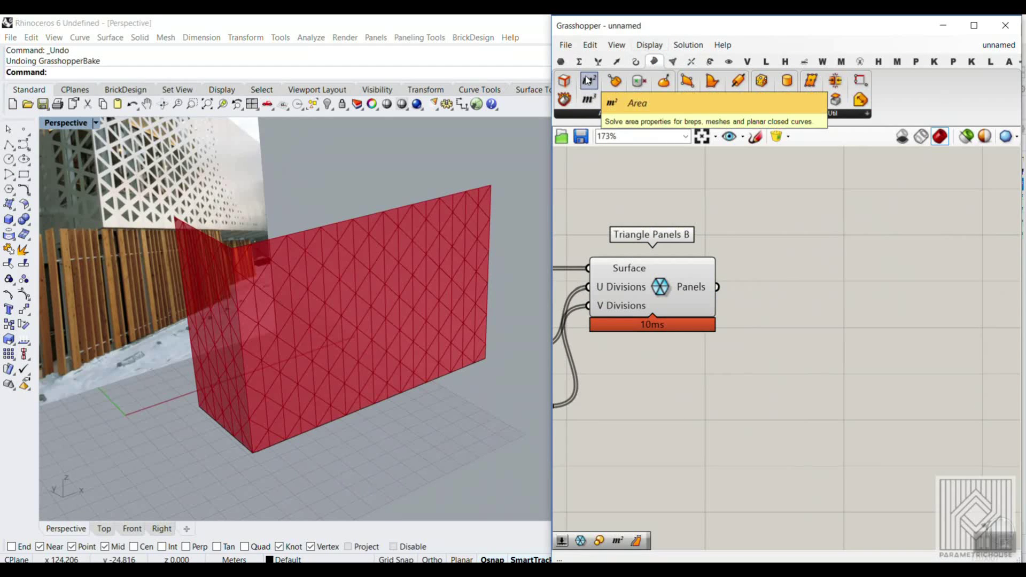
pyautogui.doubleClick(806, 305)
pyautogui.write('area')
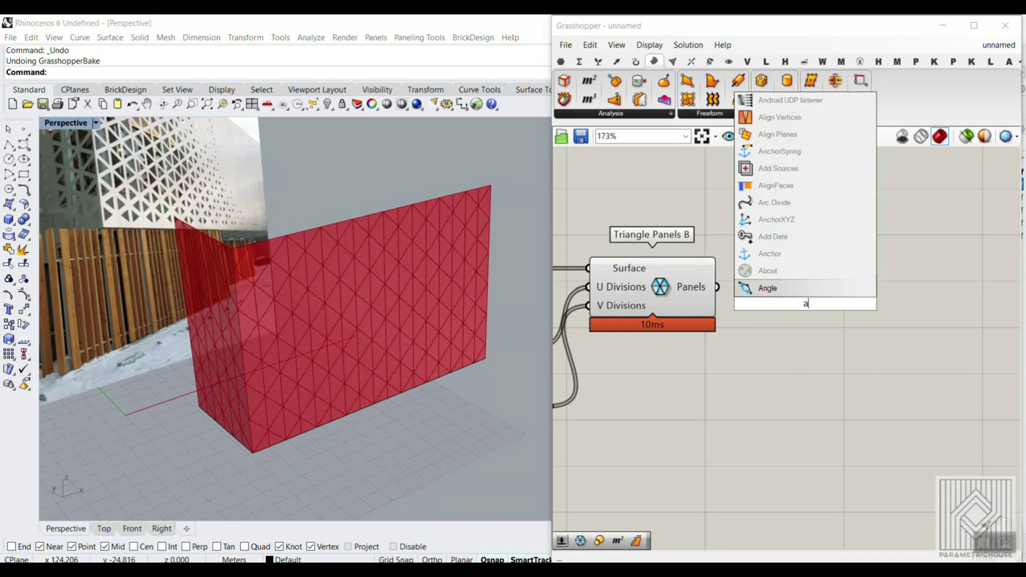
pyautogui.press('Return')
pyautogui.moveTo(717, 287); pyautogui.dragTo(738, 304)
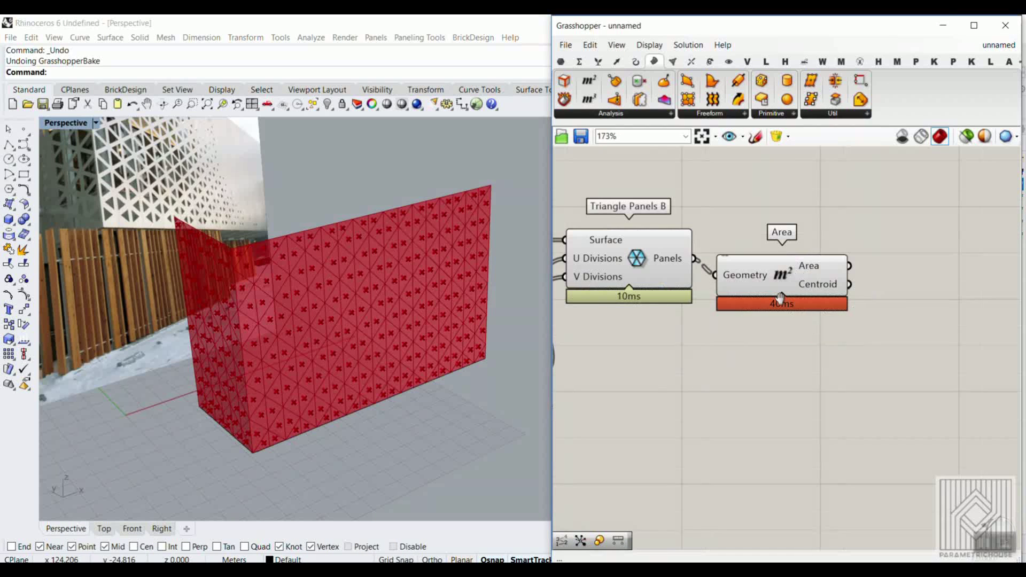
# - Inspect the panel centroids on the facade and move the Area component farther from Triangle Panels B
pyautogui.scroll(5, 381, 323)
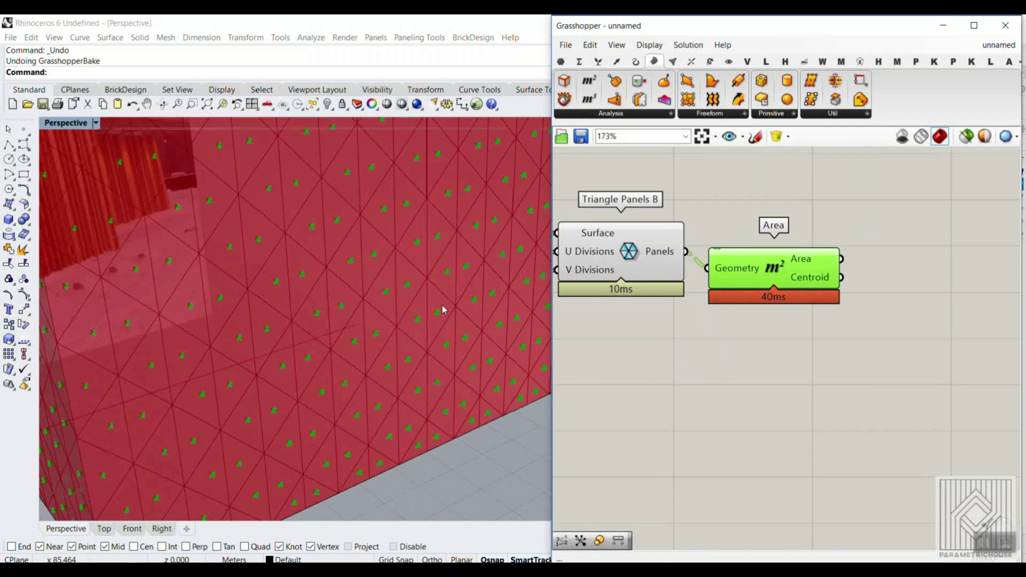
pyautogui.scroll(-3, 768, 314)
pyautogui.scroll(3, 849, 289)
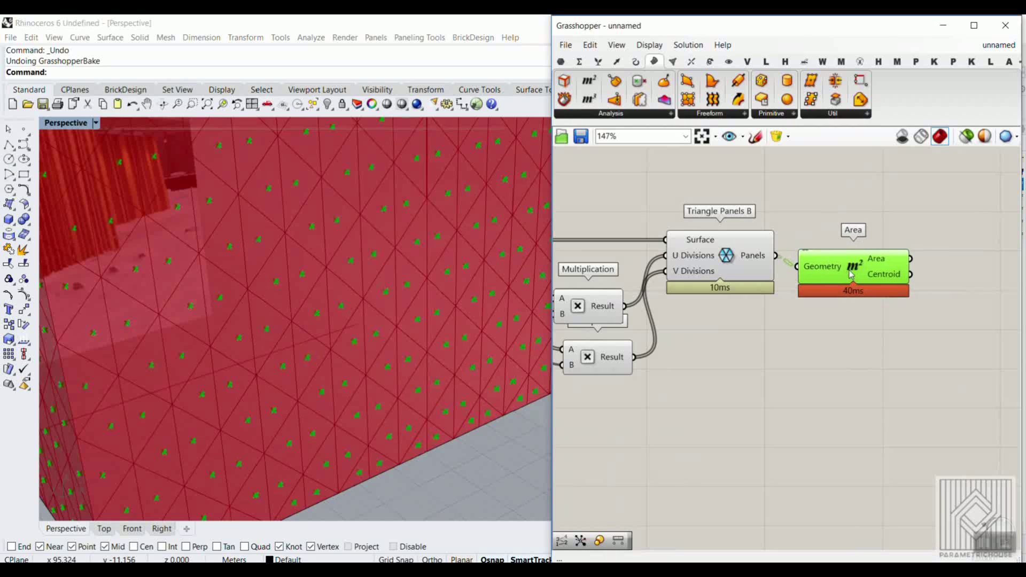
pyautogui.click(775, 344)
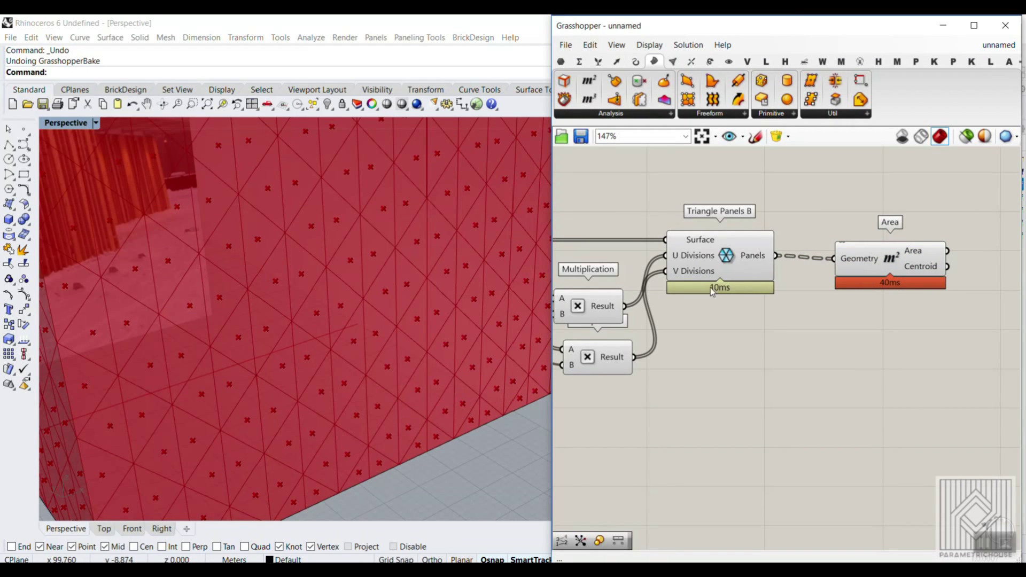
pyautogui.click(652, 561)
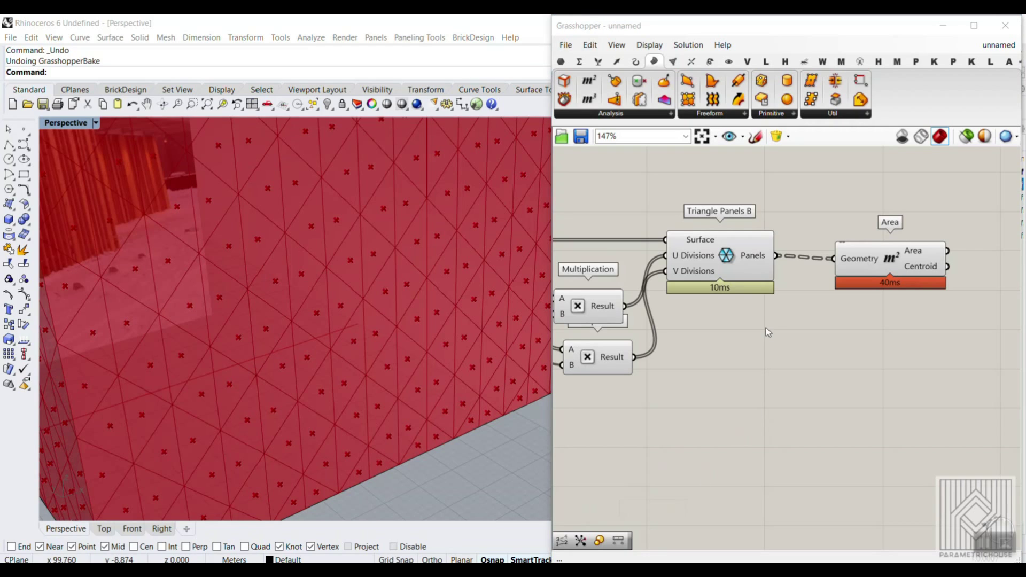
# - Try flattening the Panels output of Triangle Panels B and turn the flattening off again
pyautogui.rightClick(762, 266)
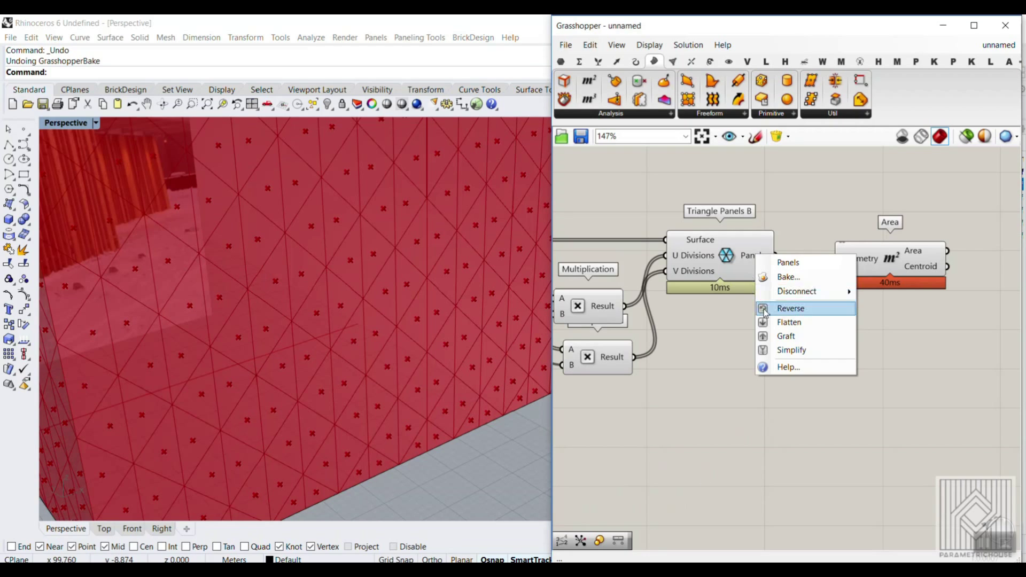
pyautogui.click(767, 320)
pyautogui.moveTo(743, 258)
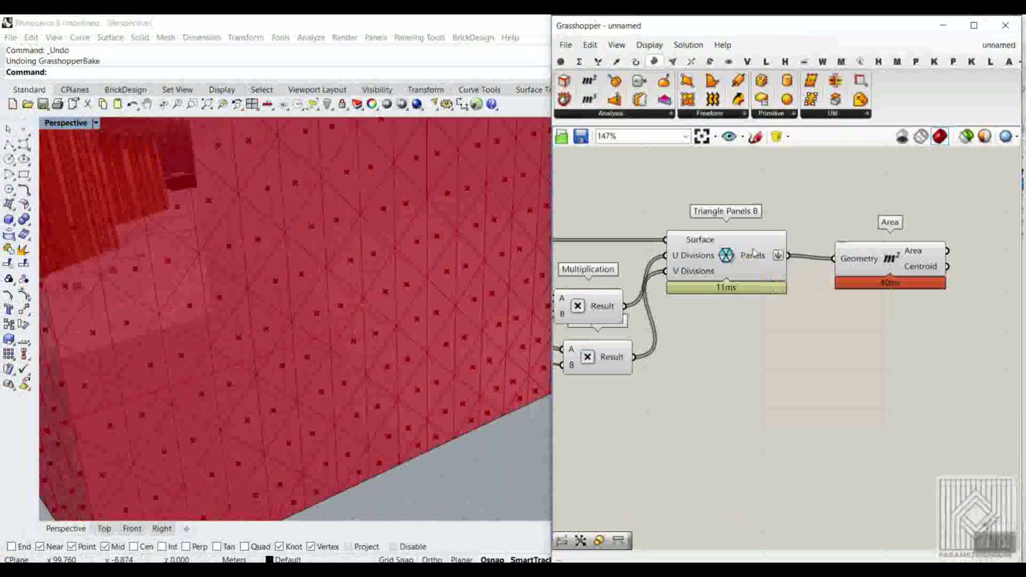
pyautogui.rightClick(755, 256)
pyautogui.click(767, 319)
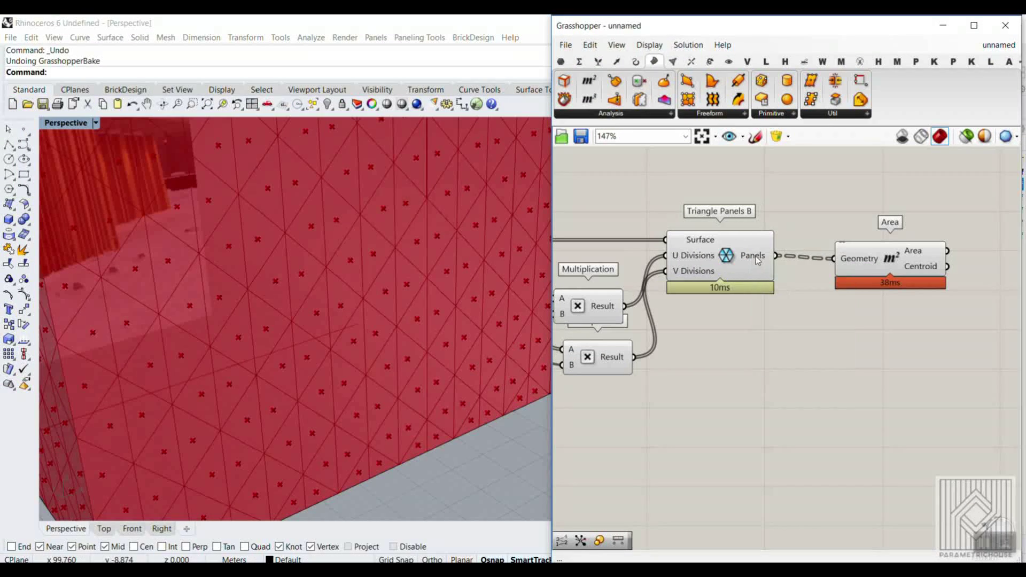
# - Read the data structure of the Panels output to see how the panels are grouped by facade face
pyautogui.moveTo(758, 260)
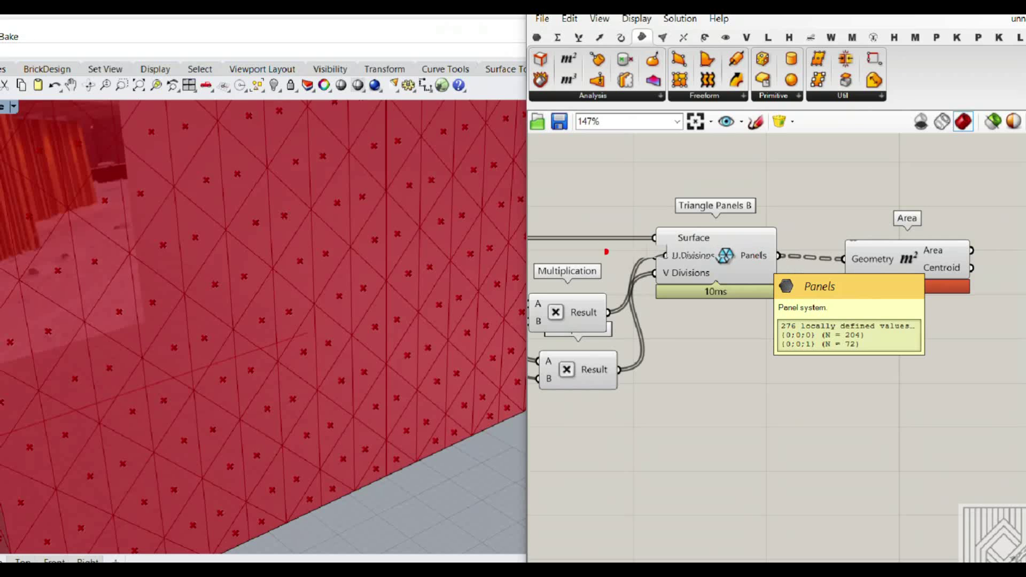
pyautogui.moveTo(34, 357)
pyautogui.mouseDown()
pyautogui.moveTo(58, 399)
pyautogui.moveTo(193, 289)
pyautogui.mouseUp()
pyautogui.moveTo(35, 361); pyautogui.dragTo(122, 290)
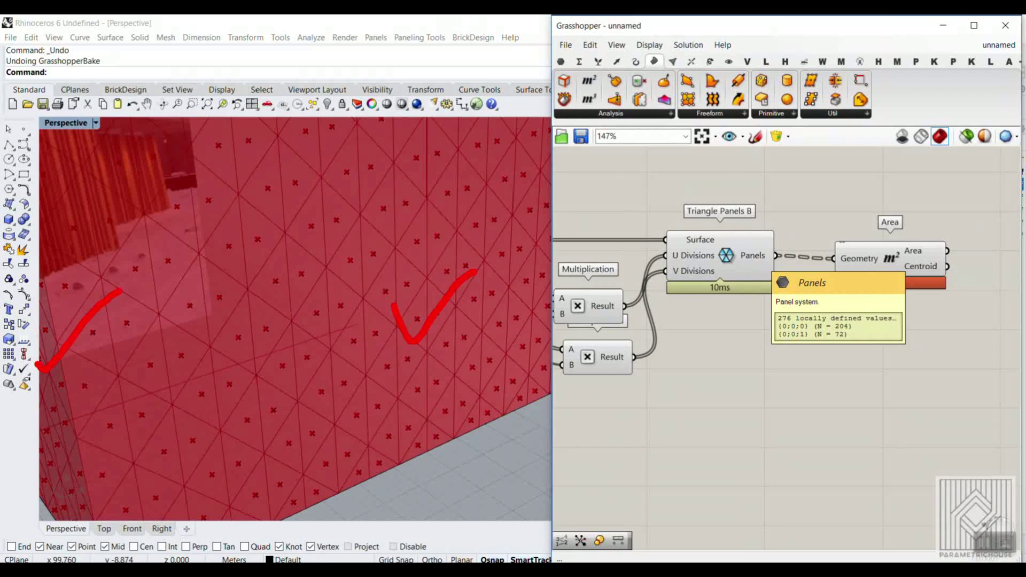
# - Flatten the Panels output of Triangle Panels B into a single list
pyautogui.scroll(3, 751, 275)
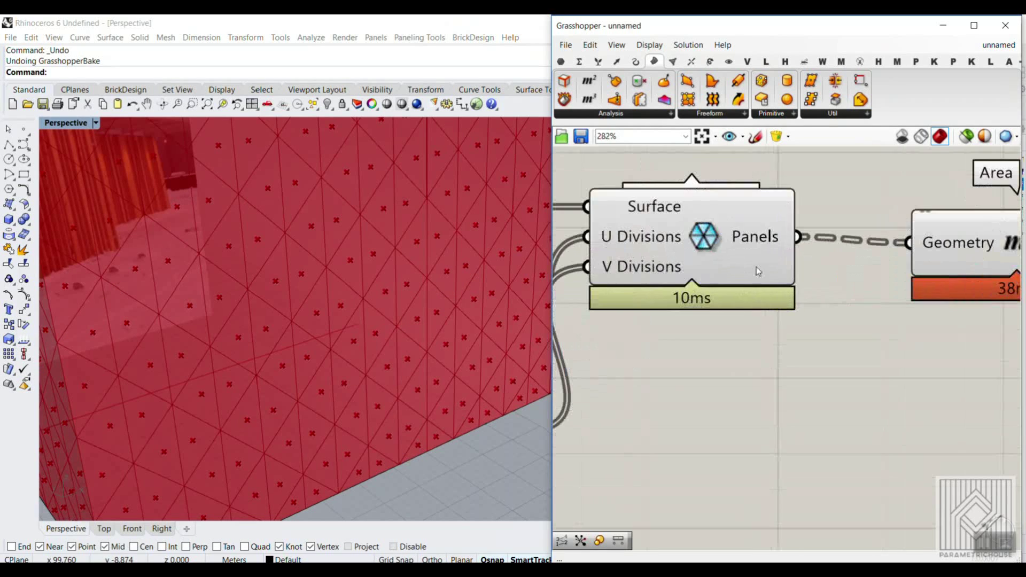
pyautogui.rightClick(764, 237)
pyautogui.click(795, 300)
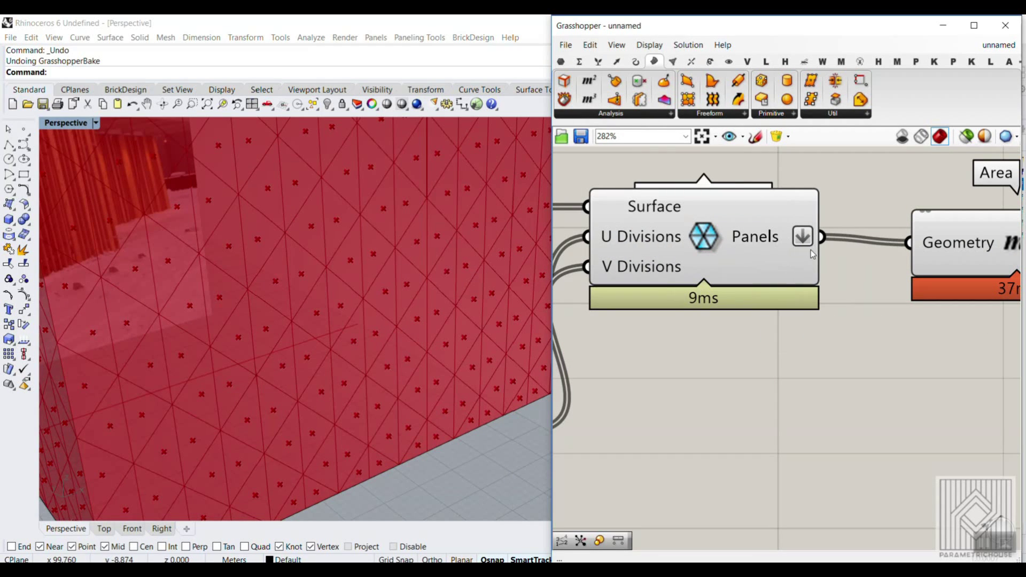
pyautogui.moveTo(870, 275); pyautogui.dragTo(986, 50)
pyautogui.moveTo(941, 81)
pyautogui.mouseDown()
pyautogui.moveTo(986, 50)
pyautogui.moveTo(969, 103)
pyautogui.mouseUp()
pyautogui.press('Escape')
pyautogui.scroll(-3, 822, 300)
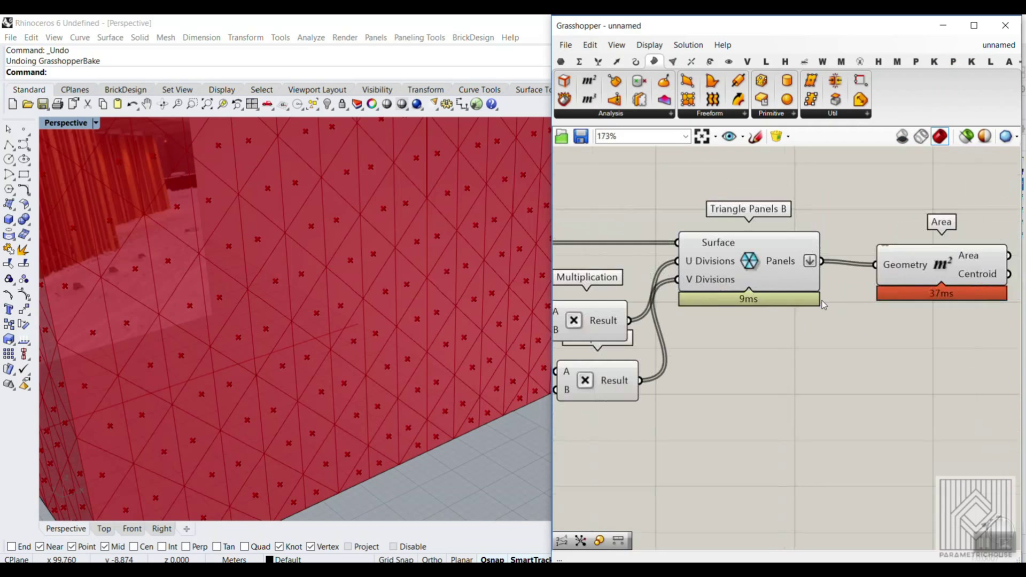
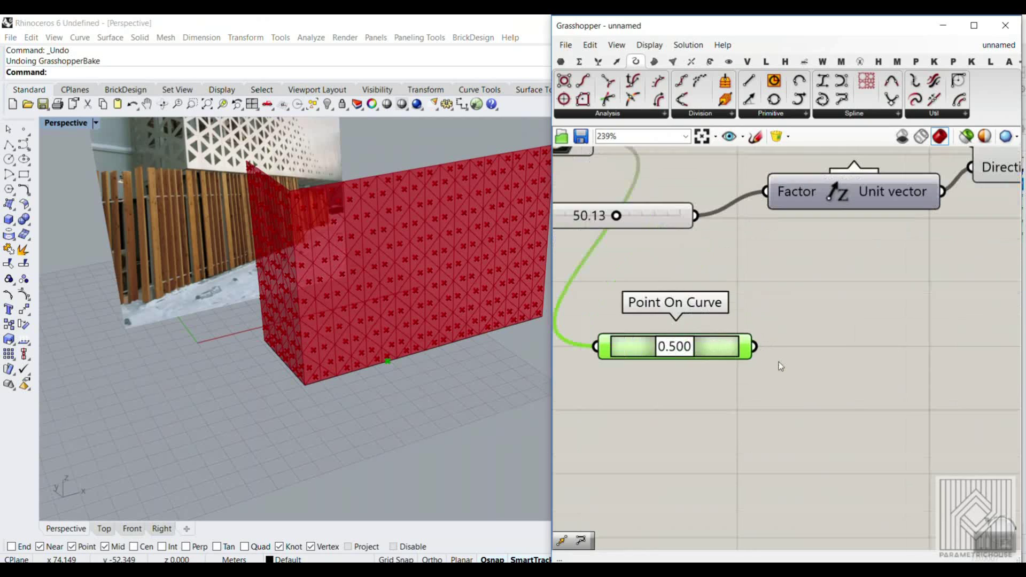
# - Lengthen the Point On Curve component and set its parameter to 0.382
pyautogui.moveTo(811, 352); pyautogui.dragTo(757, 361)
pyautogui.scroll(-3, 877, 347)
pyautogui.moveTo(882, 360); pyautogui.dragTo(781, 310, button='right')
pyautogui.scroll(3, 634, 319)
pyautogui.moveTo(736, 274); pyautogui.dragTo(744, 273)
pyautogui.scroll(-4, 752, 315)
# - Add a Move component and feed the Point On Curve output into its Geometry input
pyautogui.doubleClick(879, 330)
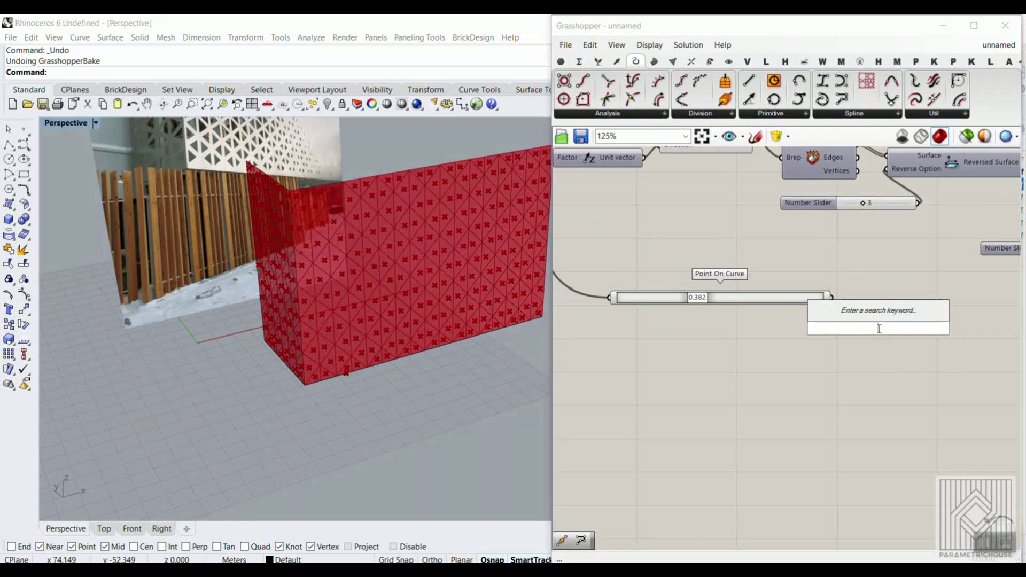
pyautogui.write('mov')
pyautogui.click(857, 261)
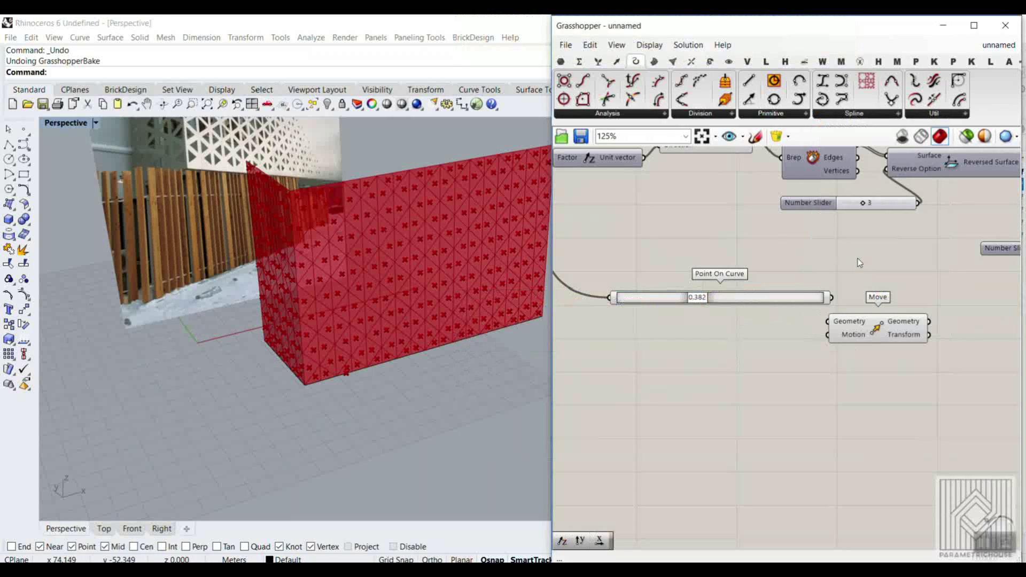
pyautogui.scroll(2, 832, 301)
pyautogui.moveTo(831, 297); pyautogui.dragTo(973, 345)
pyautogui.scroll(-3, 742, 347)
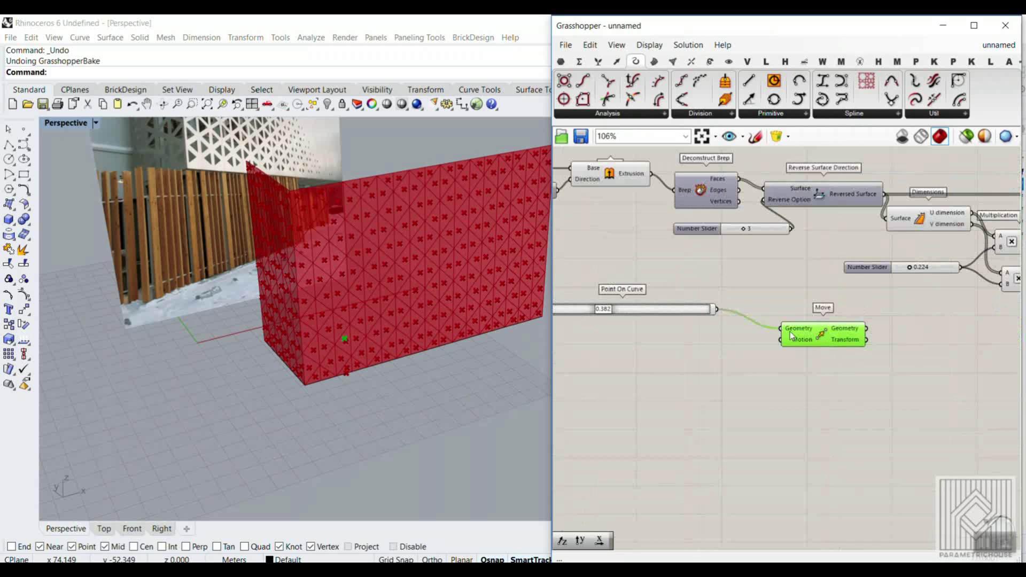
# - Add a Unit Z component and connect its unit vector to the Motion input of the new Move component
pyautogui.click(736, 352)
pyautogui.doubleClick(733, 357)
pyautogui.write('unit z')
pyautogui.press('Return')
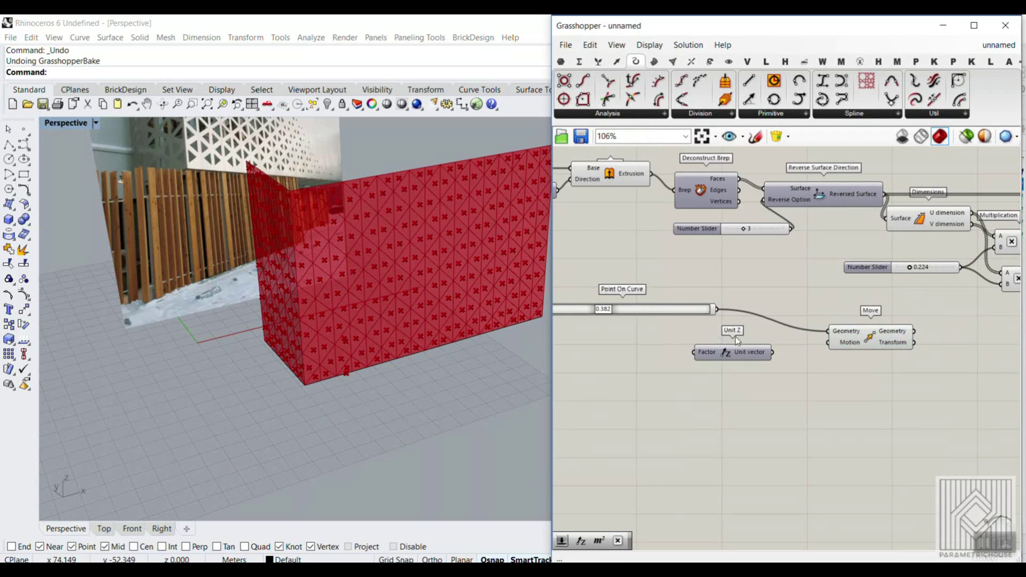
pyautogui.scroll(3, 737, 345)
pyautogui.moveTo(777, 355); pyautogui.dragTo(867, 340)
pyautogui.moveTo(594, 308); pyautogui.dragTo(819, 311, button='right')
pyautogui.scroll(-2, 697, 230)
pyautogui.moveTo(698, 230); pyautogui.dragTo(901, 350, button='right')
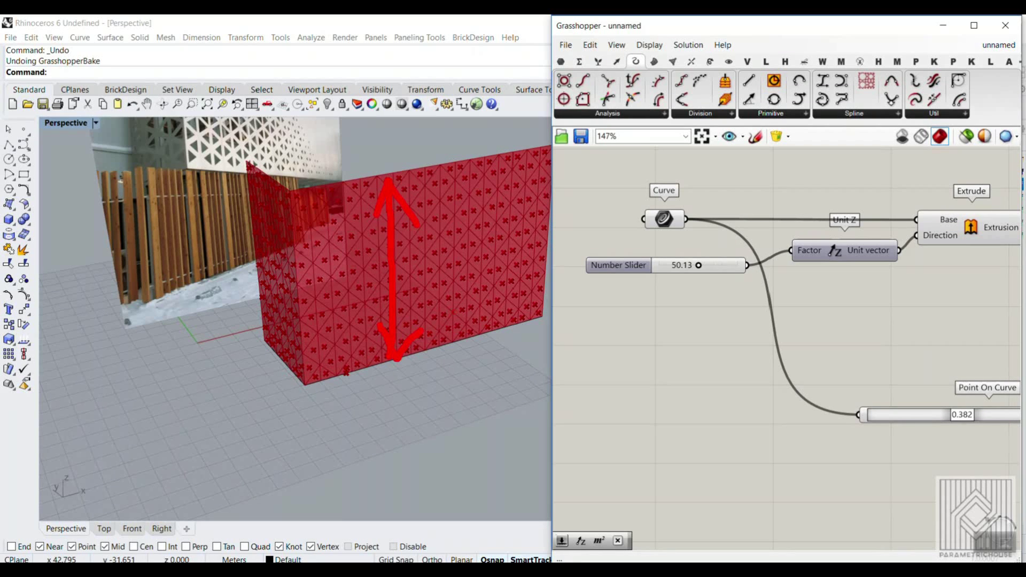
pyautogui.moveTo(709, 270); pyautogui.dragTo(742, 360)
pyautogui.write('x 0.56')
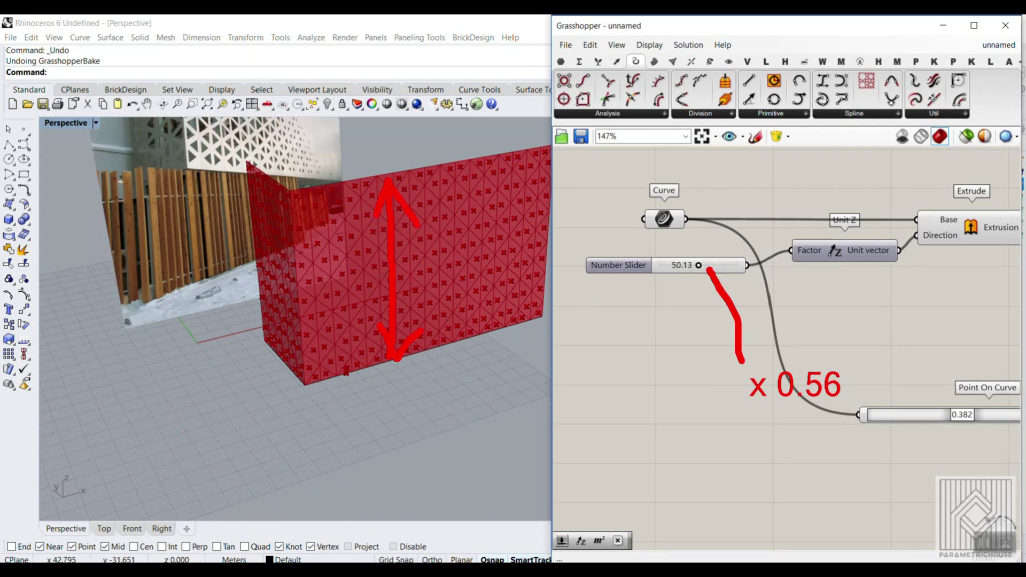
pyautogui.press('Escape')
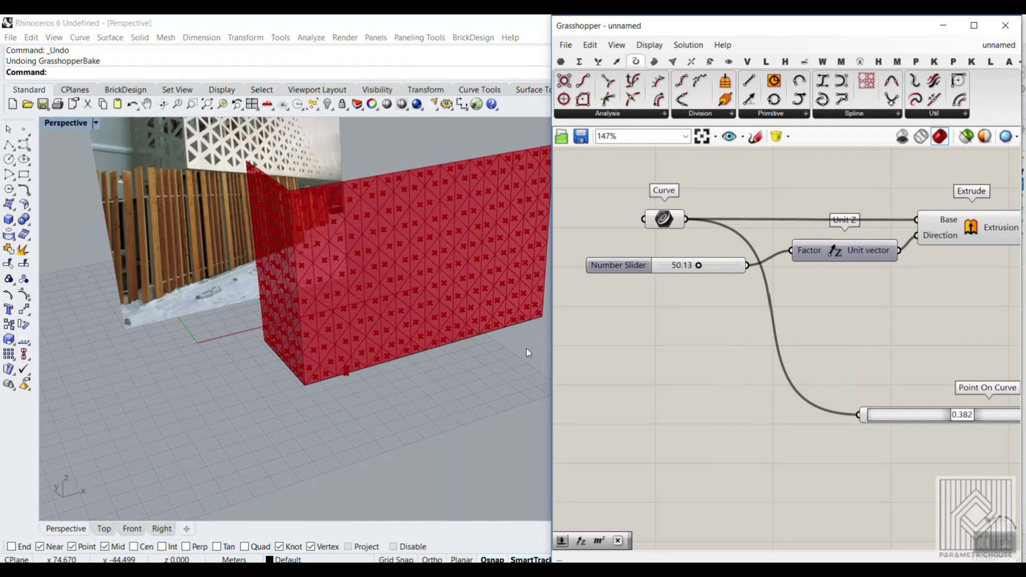
# - Add a Multiplication component before the new Unit Z and feed the extrusion height slider into its A input
pyautogui.click(578, 61)
pyautogui.click(673, 81)
pyautogui.click(799, 354)
pyautogui.scroll(3, 745, 283)
pyautogui.moveTo(753, 259); pyautogui.dragTo(780, 387)
pyautogui.moveTo(795, 385); pyautogui.dragTo(676, 269, button='right')
pyautogui.scroll(-4, 676, 271)
pyautogui.moveTo(694, 284); pyautogui.dragTo(859, 373)
pyautogui.scroll(3, 840, 375)
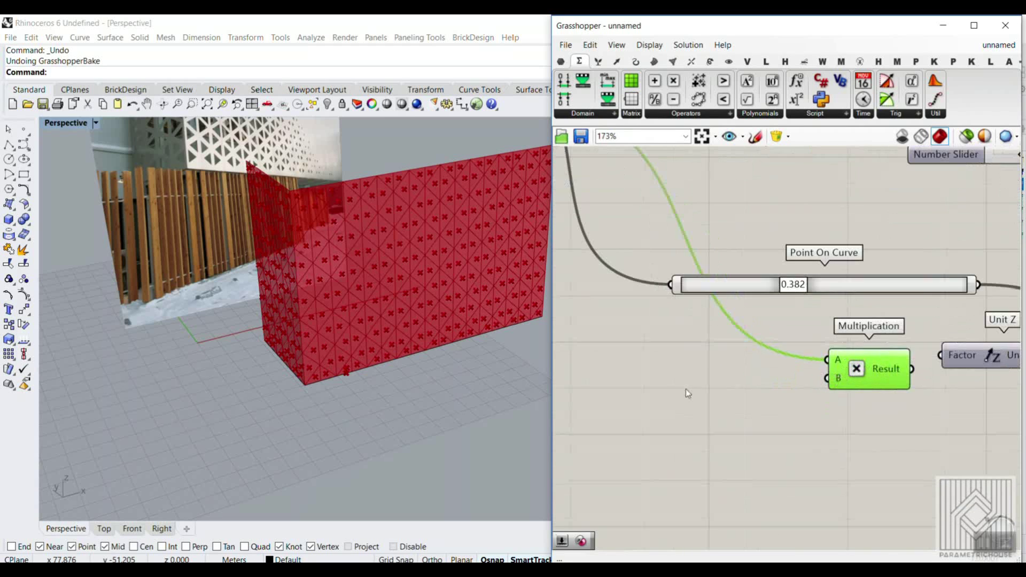
# - Add a number slider of 0.256 as the multiplication's B input and connect the result to the new Unit Z factor
pyautogui.doubleClick(686, 389)
pyautogui.write('0.256')
pyautogui.press('Return')
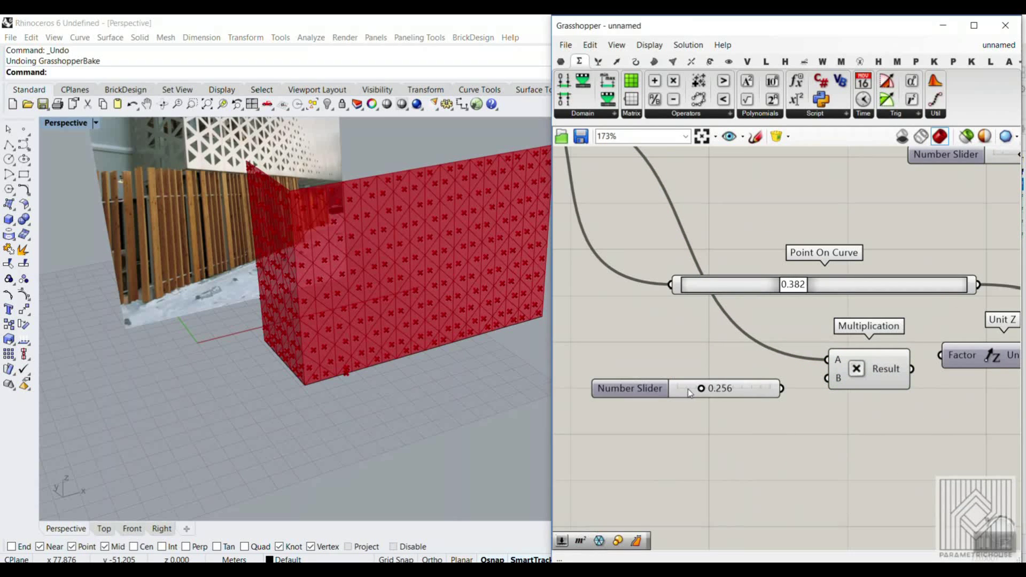
pyautogui.moveTo(782, 389); pyautogui.dragTo(943, 355)
pyautogui.scroll(-3, 971, 351)
pyautogui.moveTo(971, 351); pyautogui.dragTo(734, 336, button='right')
pyautogui.click(888, 324)
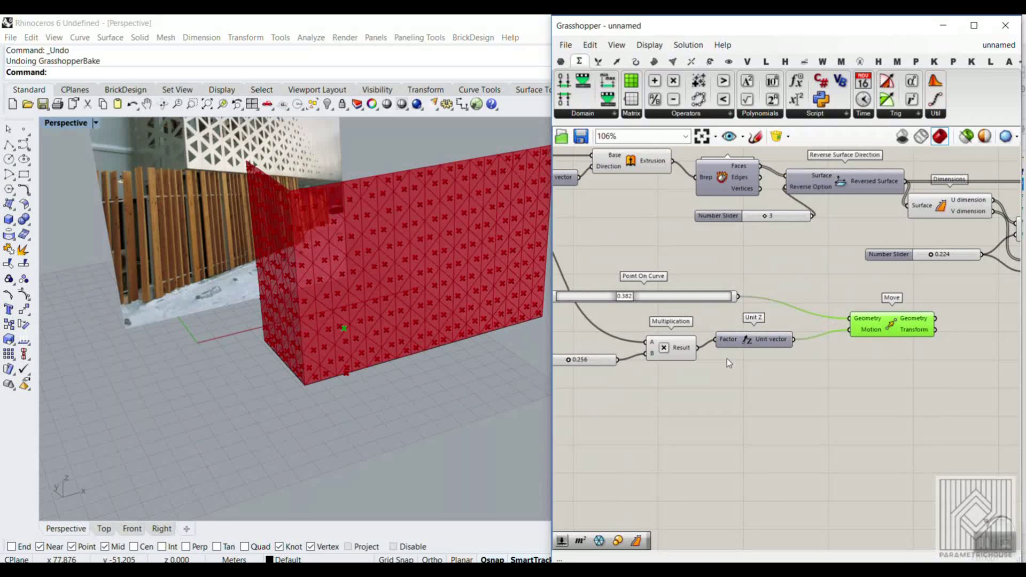
# - Reposition the moved point on the facade with the Point On Curve parameter at 0.301, and hide the Point On Curve preview
pyautogui.scroll(4, 727, 363)
pyautogui.moveTo(740, 354); pyautogui.dragTo(778, 355)
pyautogui.moveTo(854, 249)
pyautogui.mouseDown()
pyautogui.moveTo(809, 251)
pyautogui.moveTo(925, 252)
pyautogui.moveTo(799, 251)
pyautogui.moveTo(853, 252)
pyautogui.mouseUp()
pyautogui.rightClick(885, 251)
pyautogui.click(895, 269)
# - Move the whole point-moving component group so that it sits below the Triangle Panels B and Area components
pyautogui.scroll(-3, 651, 310)
pyautogui.moveTo(934, 282); pyautogui.dragTo(738, 315, button='right')
pyautogui.scroll(-3, 738, 315)
pyautogui.moveTo(774, 371); pyautogui.dragTo(607, 305)
pyautogui.moveTo(765, 327); pyautogui.dragTo(964, 320)
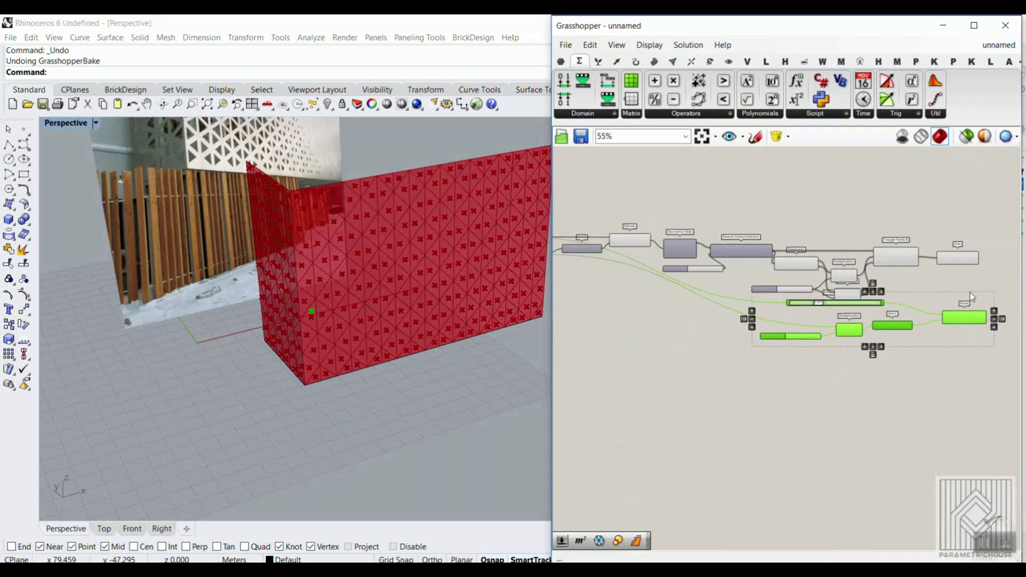
pyautogui.scroll(3, 970, 293)
pyautogui.click(907, 315)
pyautogui.scroll(2, 879, 309)
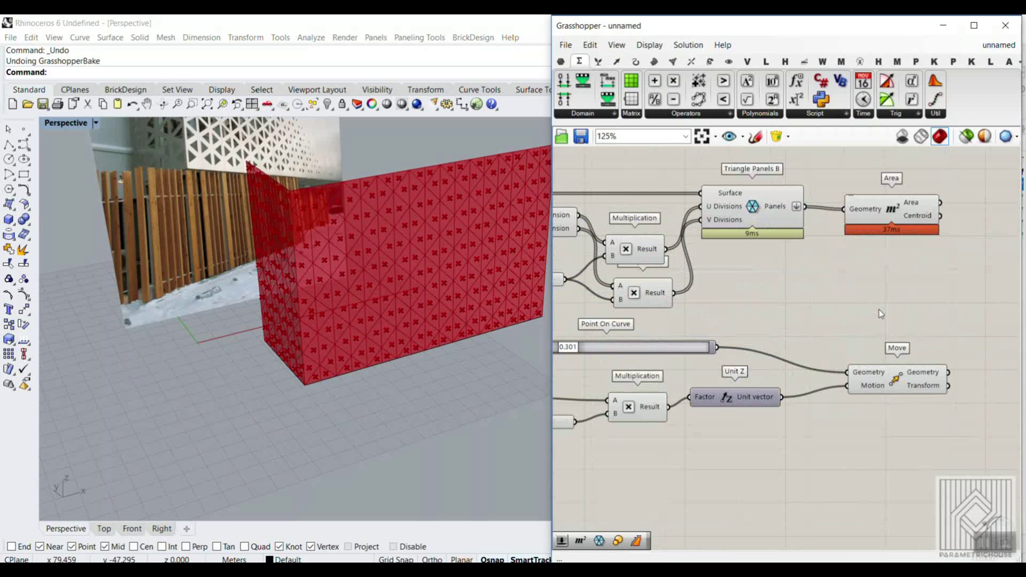
pyautogui.click(807, 185)
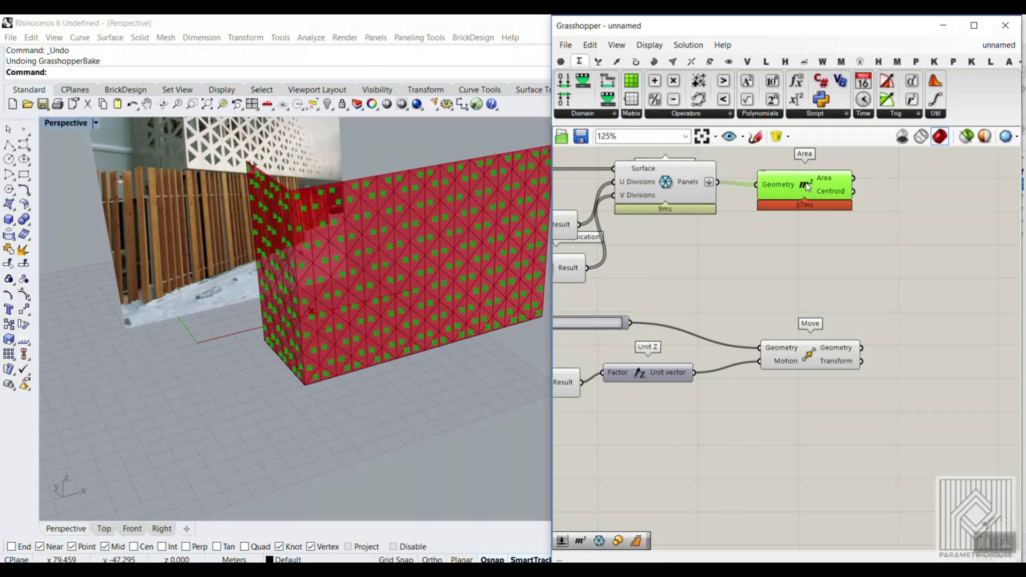
pyautogui.click(810, 350)
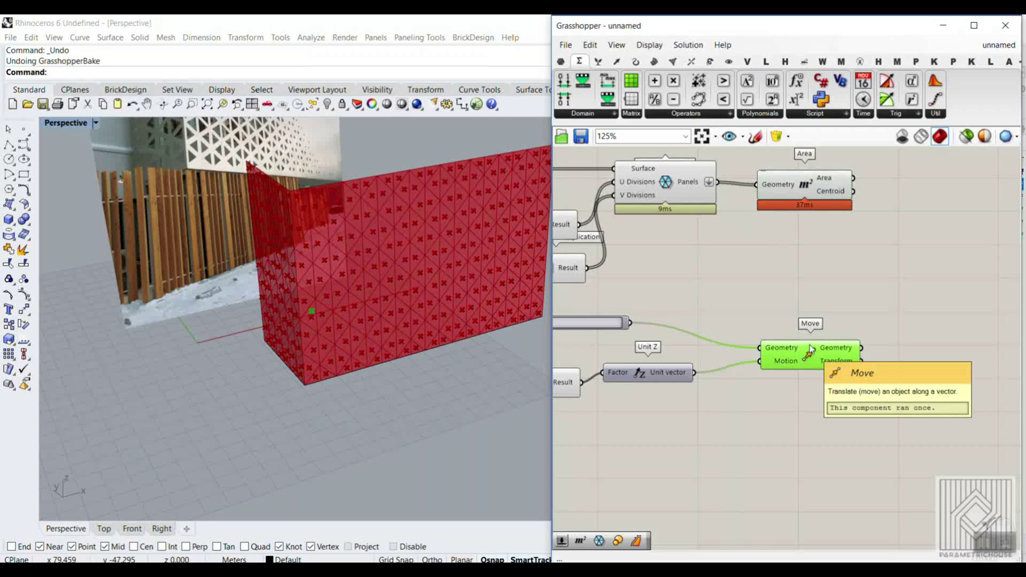
pyautogui.moveTo(890, 311); pyautogui.dragTo(854, 323, button='right')
pyautogui.scroll(2, 880, 295)
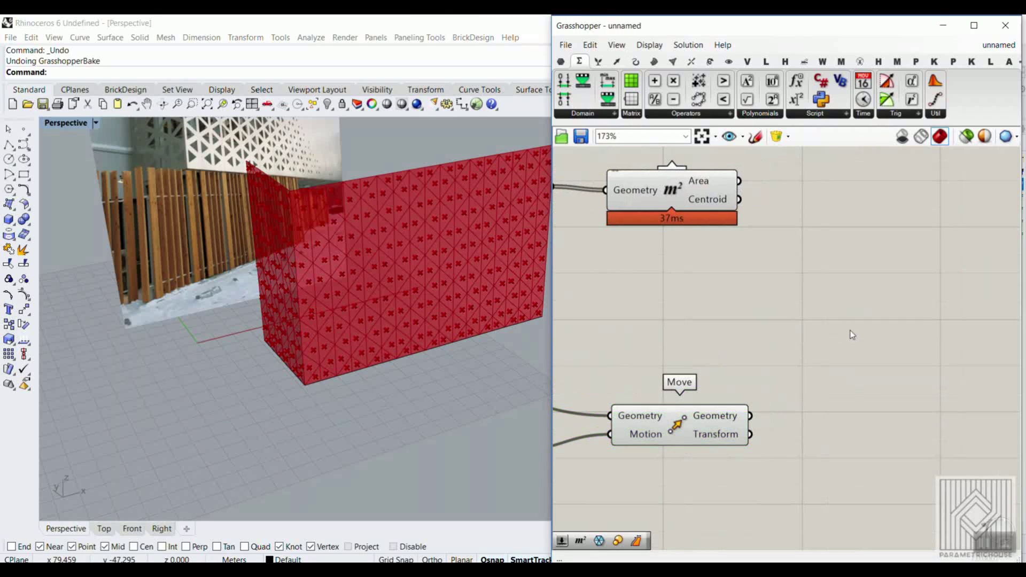
pyautogui.doubleClick(851, 330)
pyautogui.write('cp')
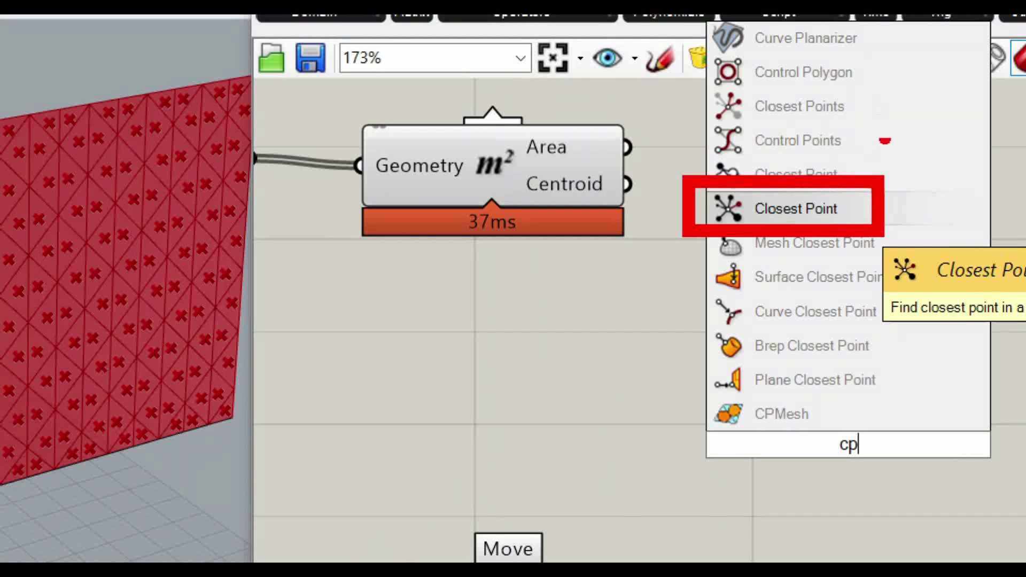
pyautogui.moveTo(858, 90)
pyautogui.mouseDown()
pyautogui.moveTo(836, 123)
pyautogui.moveTo(859, 114)
pyautogui.mouseUp()
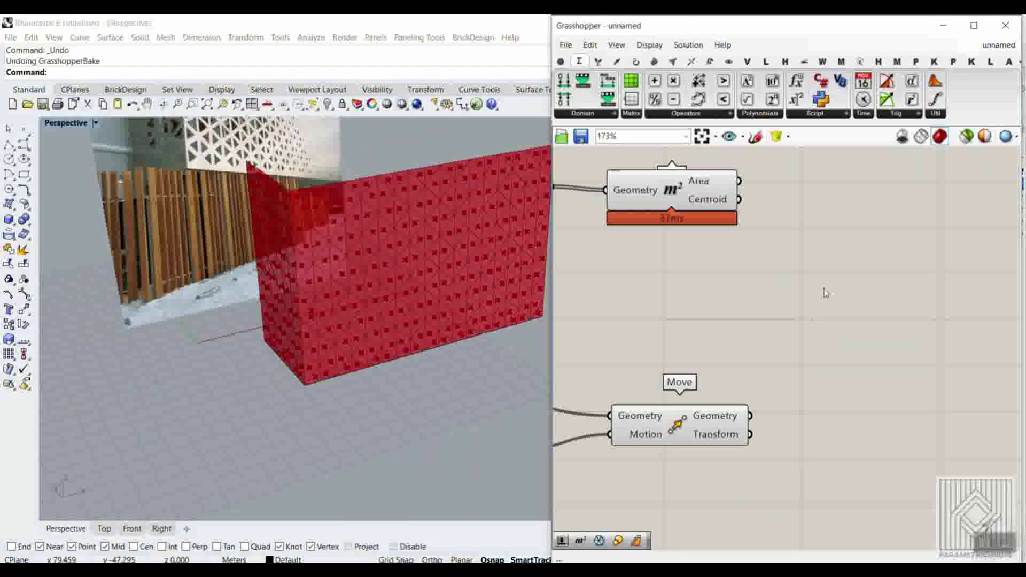
# - Add a Closest Point component that searches a point cloud and place it between the Area and Move outputs
pyautogui.doubleClick(796, 362)
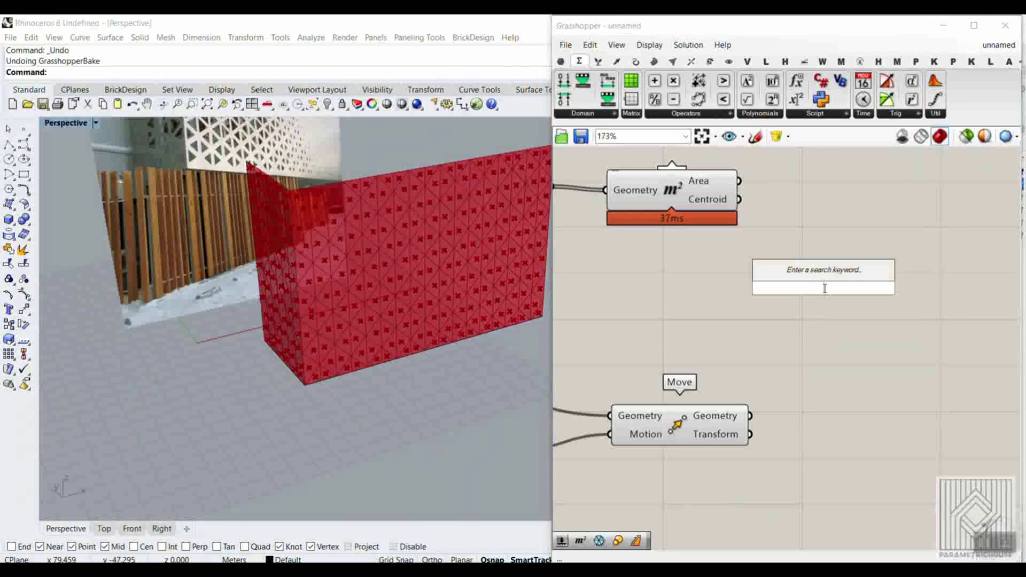
pyautogui.write('cp')
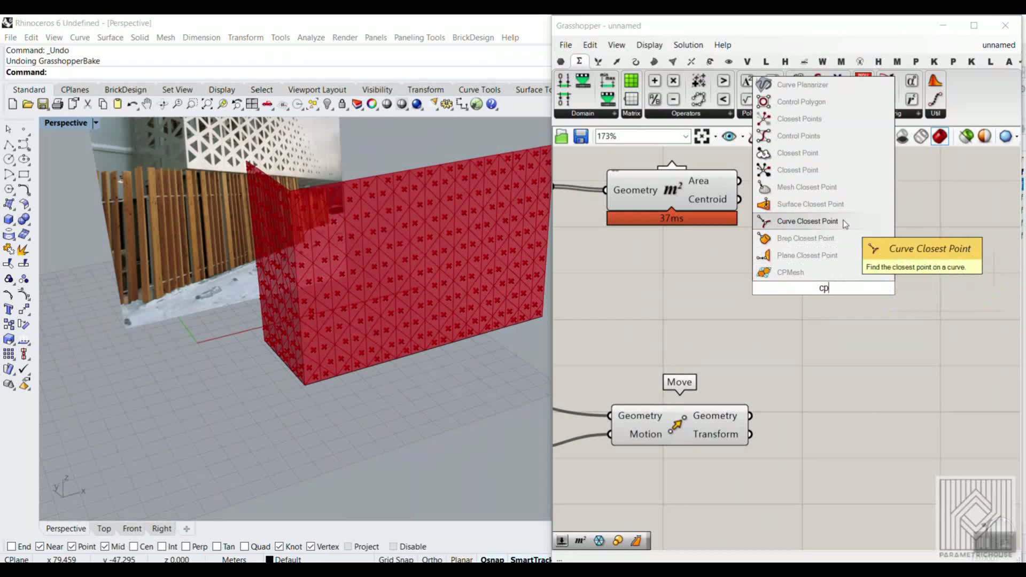
pyautogui.click(807, 170)
pyautogui.scroll(2, 806, 305)
pyautogui.moveTo(829, 310); pyautogui.dragTo(849, 318)
pyautogui.click(723, 290)
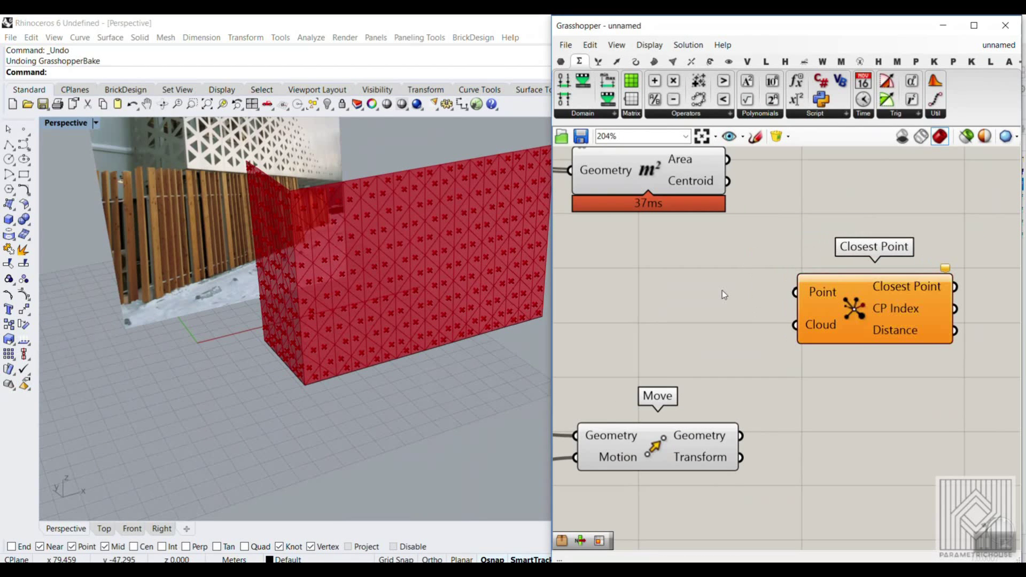
# - Connect the panel centroids to the Point input of Closest Point and the moved point to its Cloud input
pyautogui.click(658, 191)
pyautogui.moveTo(728, 181); pyautogui.dragTo(796, 291)
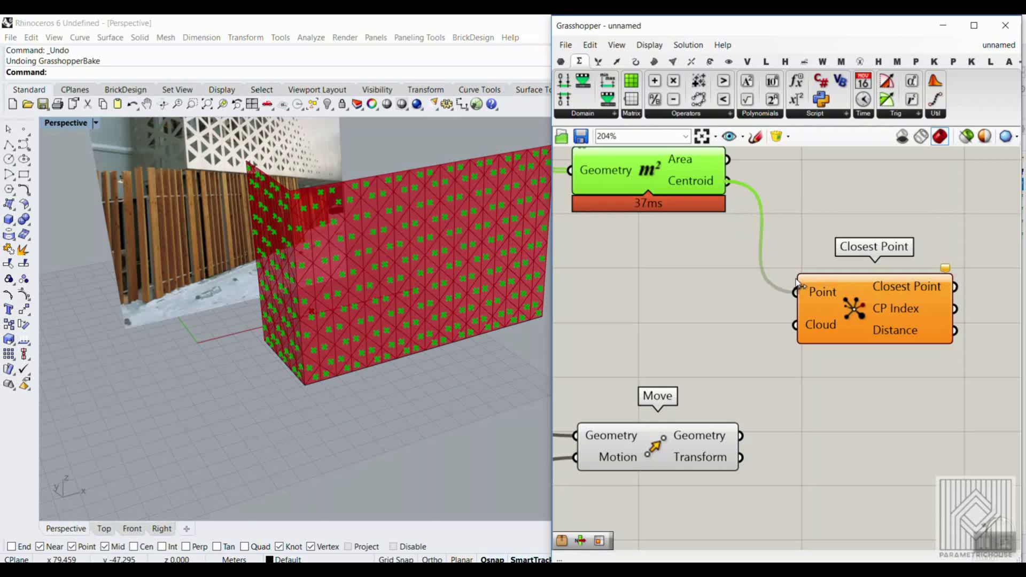
pyautogui.click(692, 445)
pyautogui.moveTo(741, 436); pyautogui.dragTo(817, 329)
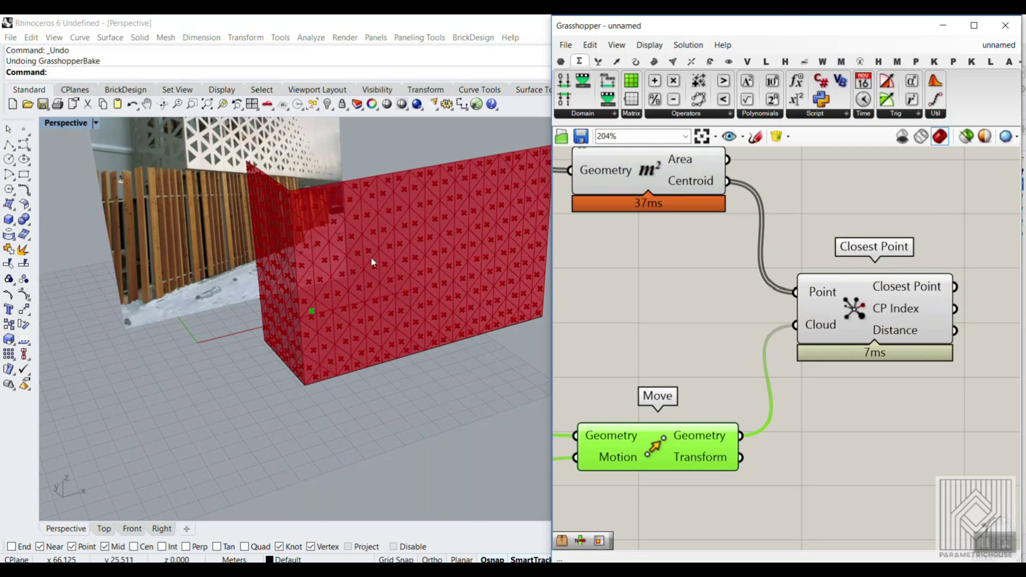
pyautogui.scroll(3, 364, 269)
pyautogui.moveTo(402, 233)
pyautogui.mouseDown()
pyautogui.moveTo(354, 251)
pyautogui.moveTo(289, 315)
pyautogui.moveTo(324, 309)
pyautogui.mouseUp()
pyautogui.moveTo(393, 321); pyautogui.dragTo(310, 338)
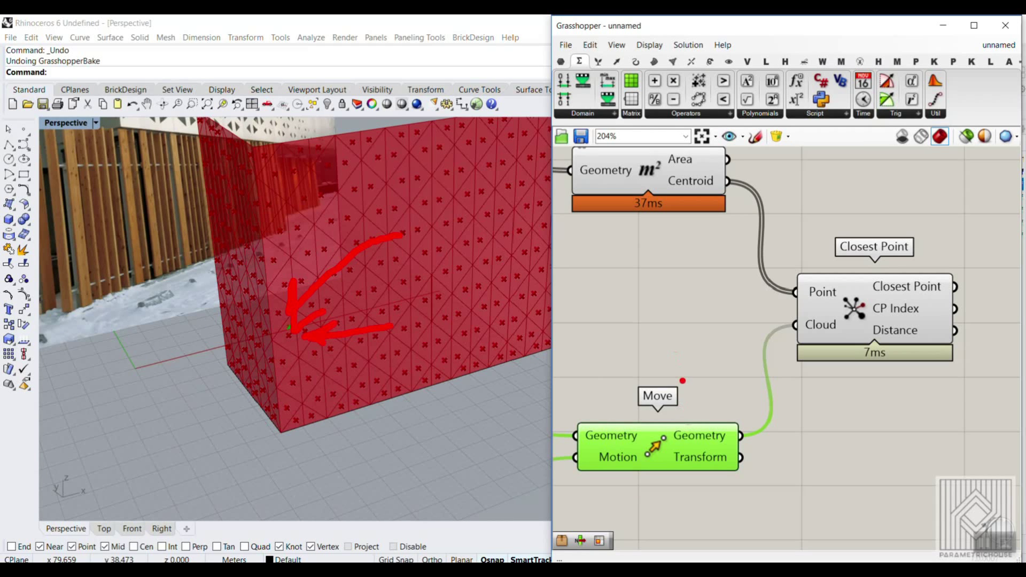
pyautogui.press('Escape')
# - Turn off the preview of the Area component so its centroids are hidden in the viewport
pyautogui.scroll(-5, 321, 328)
pyautogui.moveTo(346, 329); pyautogui.dragTo(302, 342, button='right')
pyautogui.rightClick(644, 169)
pyautogui.click(664, 195)
pyautogui.scroll(-5, 733, 329)
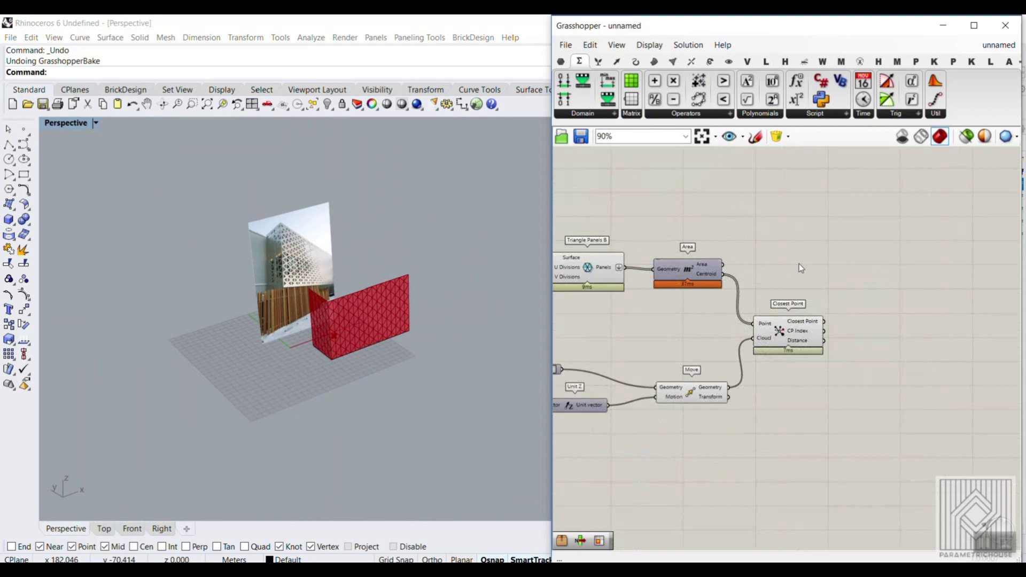
# - Add a LunchBox Panel Frame component, feed it the panels from Triangle Panels B, and place it beyond Closest Point
pyautogui.click(990, 61)
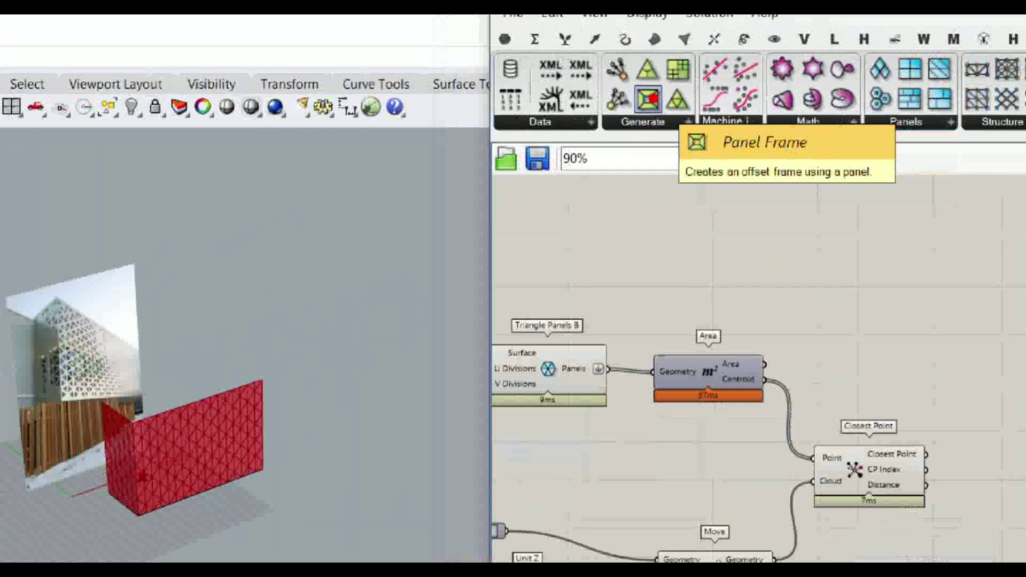
pyautogui.click(651, 99)
pyautogui.scroll(4, 680, 366)
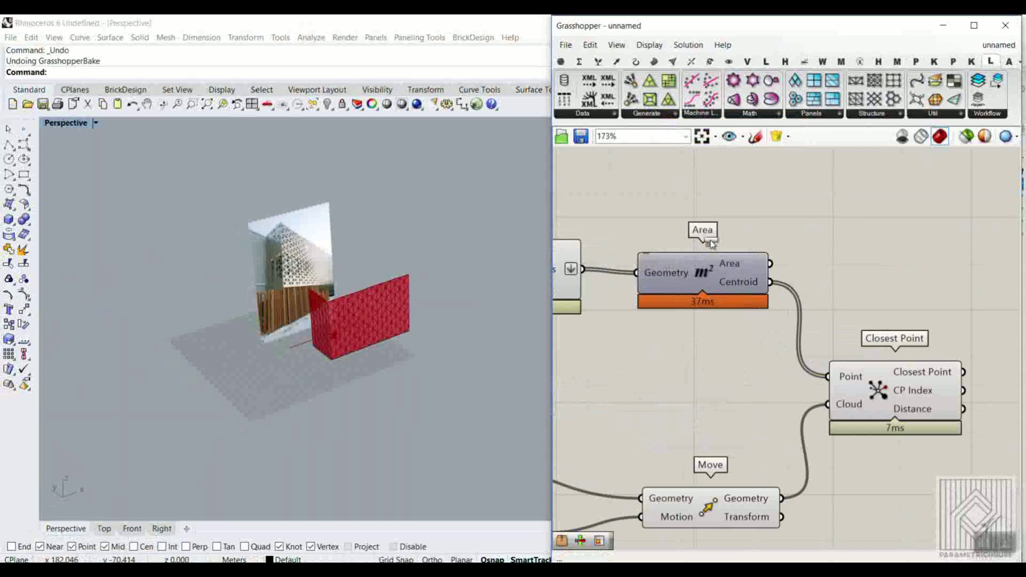
pyautogui.click(842, 265)
pyautogui.moveTo(540, 372); pyautogui.dragTo(665, 275)
pyautogui.moveTo(659, 206); pyautogui.dragTo(691, 194)
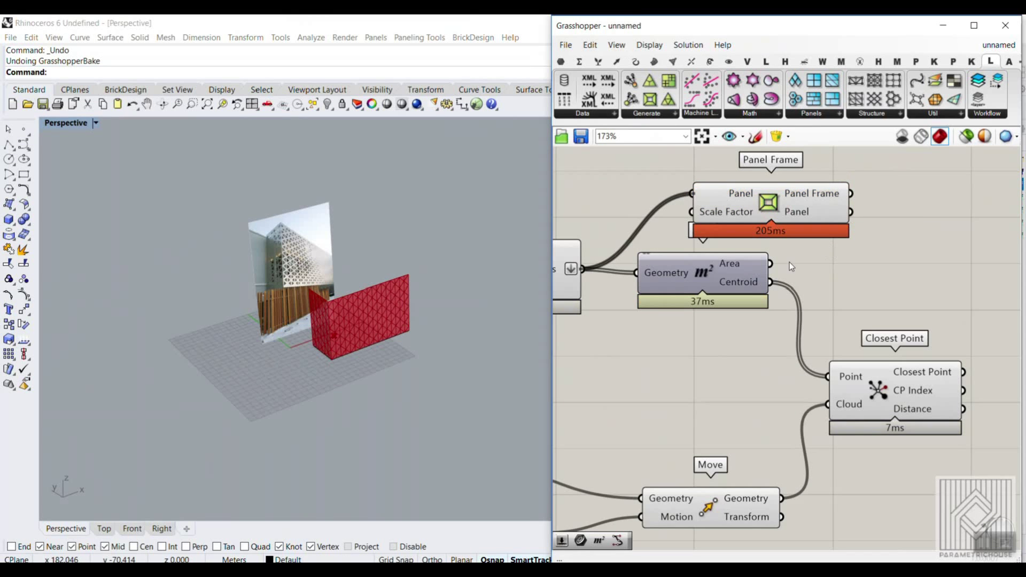
pyautogui.scroll(-2, 673, 265)
pyautogui.click(667, 245)
pyautogui.scroll(4, 845, 339)
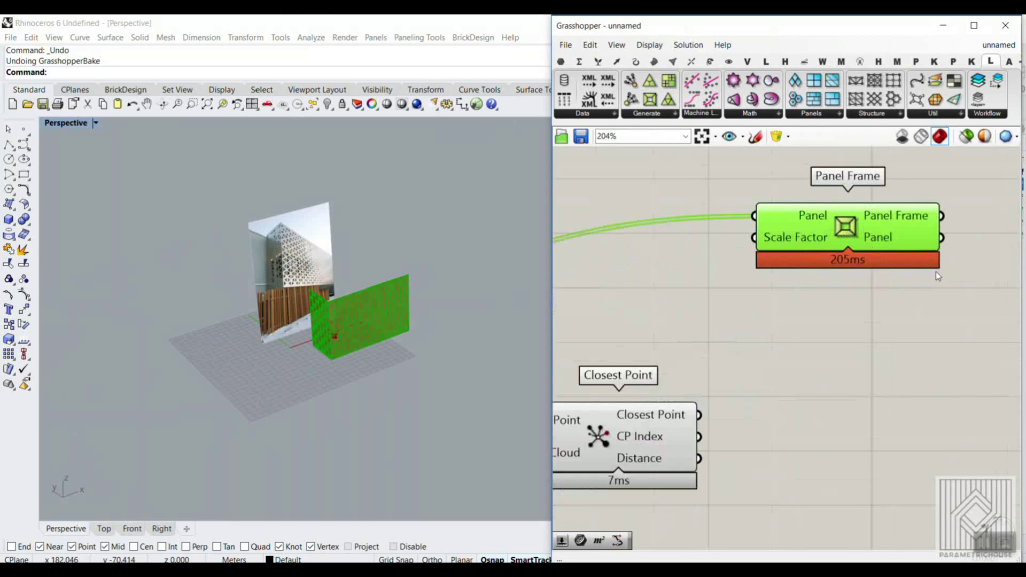
# - Turn off the preview of Triangle Panels B so only the framed panels show on the facade
pyautogui.scroll(2, 830, 317)
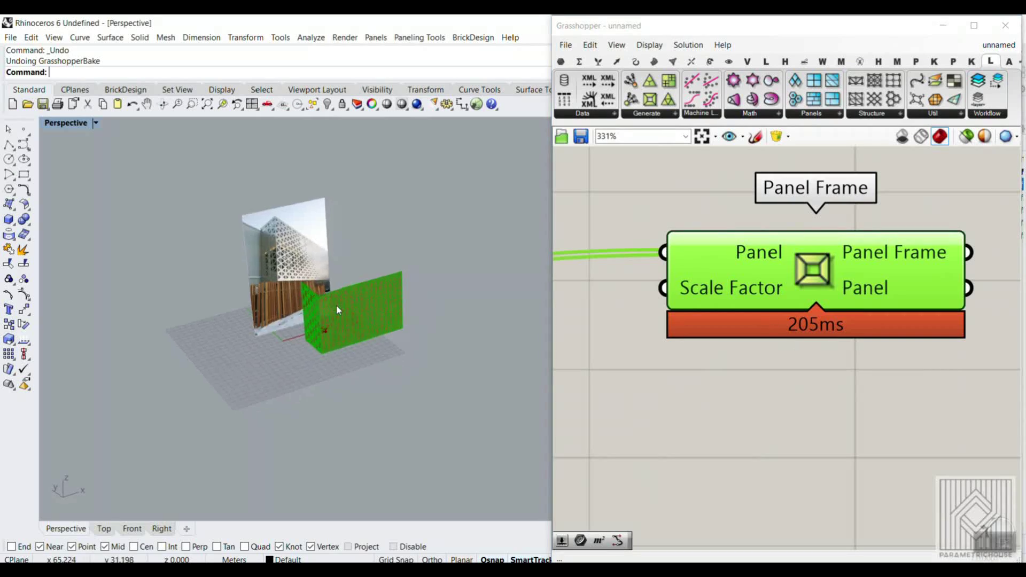
pyautogui.scroll(5, 334, 306)
pyautogui.scroll(-6, 712, 344)
pyautogui.moveTo(614, 350); pyautogui.dragTo(925, 315, button='right')
pyautogui.rightClick(678, 308)
pyautogui.click(775, 271)
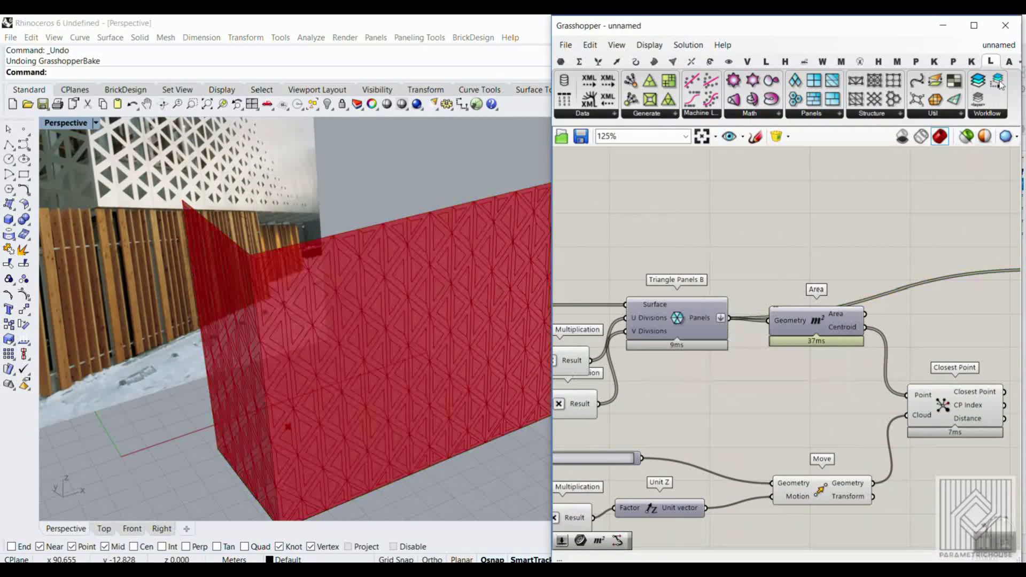
# - Switch to the open "first step" definition and reference the black base curve from Rhino in its empty curve parameter
pyautogui.click(998, 45)
pyautogui.click(951, 184)
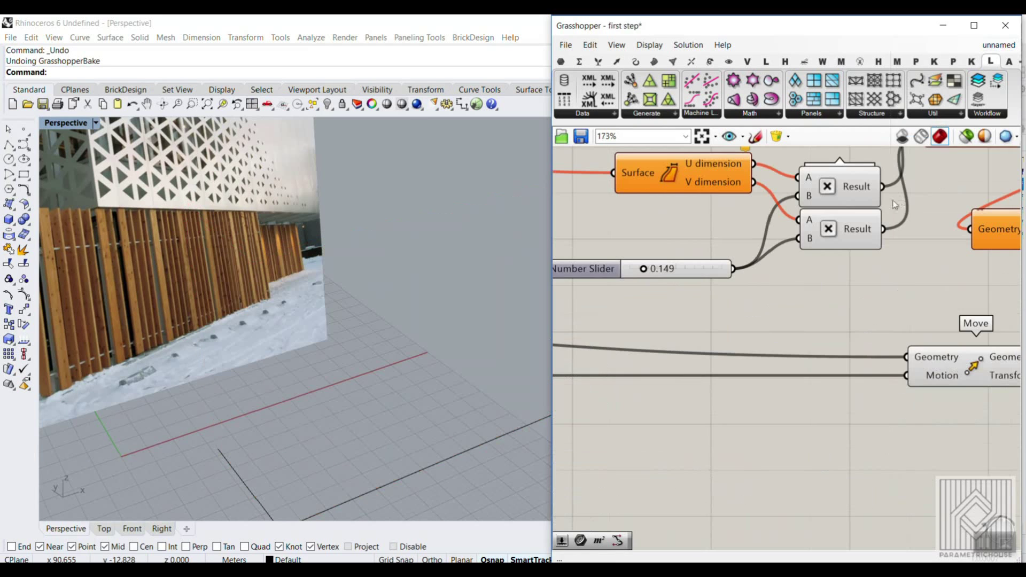
pyautogui.scroll(-4, 898, 306)
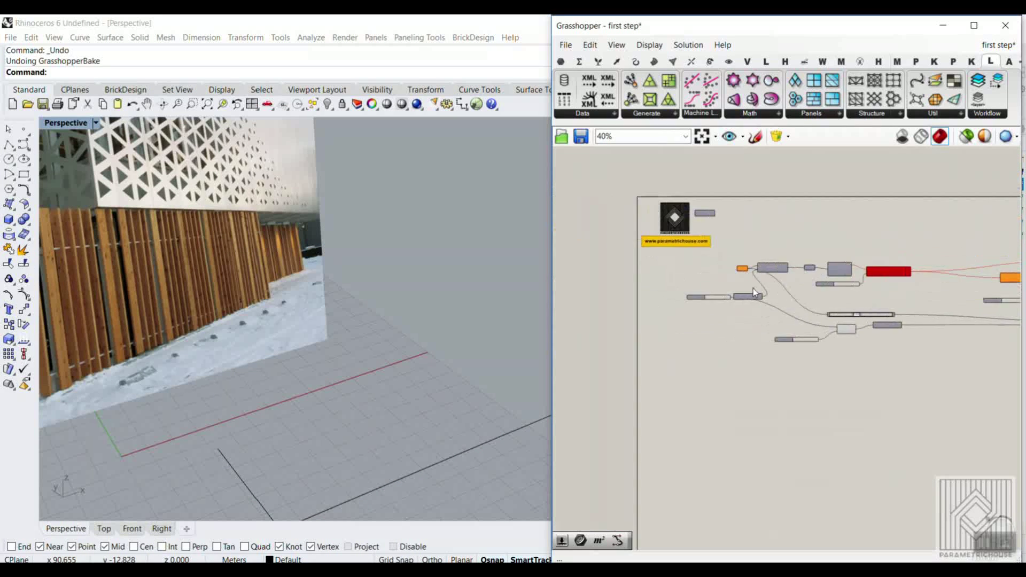
pyautogui.scroll(5, 599, 265)
pyautogui.rightClick(727, 250)
pyautogui.click(759, 445)
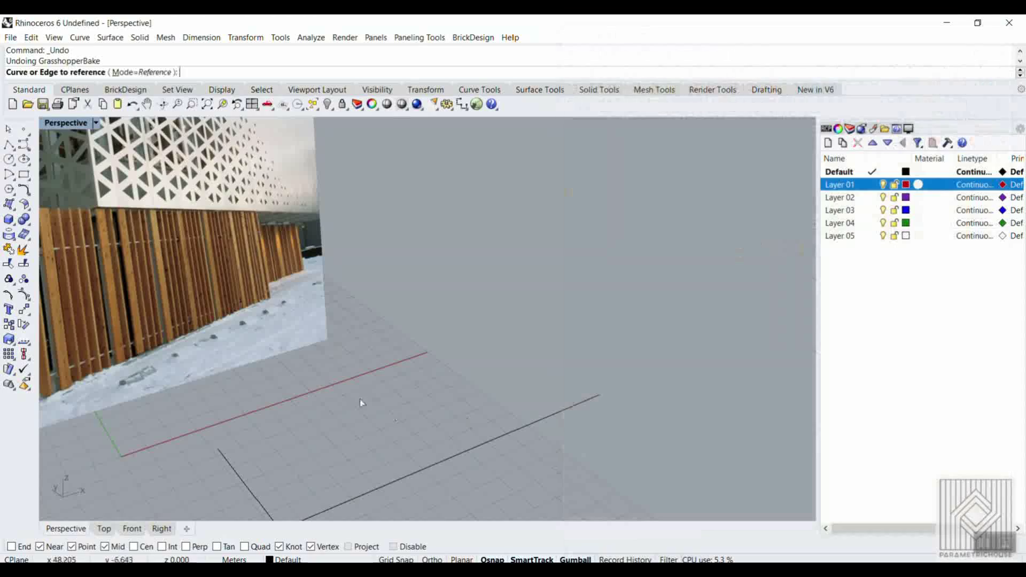
pyautogui.click(434, 465)
pyautogui.scroll(-1, 806, 296)
# - Set the slider feeding the remap's min input to 0.50 to change the size of the triangular openings
pyautogui.scroll(-7, 806, 294)
pyautogui.scroll(8, 930, 298)
pyautogui.moveTo(1005, 249); pyautogui.dragTo(898, 259, button='right')
pyautogui.scroll(2, 908, 259)
pyautogui.moveTo(594, 366); pyautogui.dragTo(877, 333, button='right')
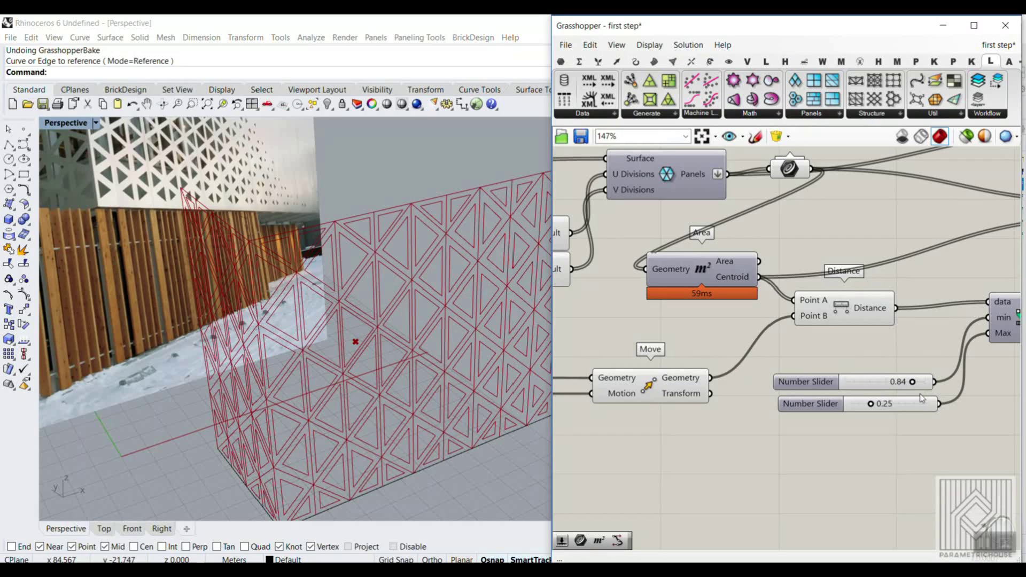
pyautogui.moveTo(914, 382); pyautogui.dragTo(886, 378)
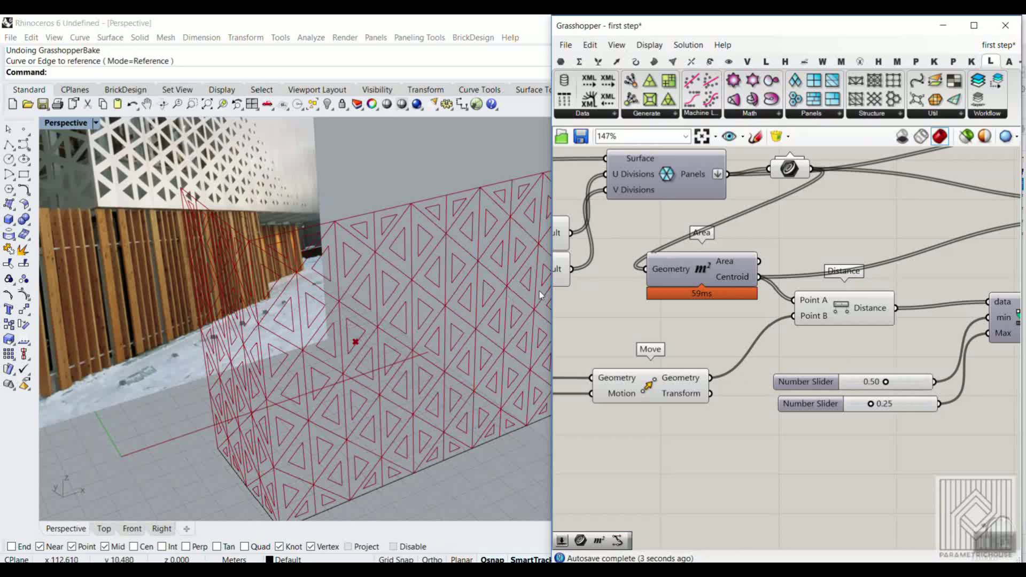
# - Switch back to the unnamed definition and locate its Panel Frame component
pyautogui.click(993, 54)
pyautogui.click(958, 182)
pyautogui.moveTo(862, 234); pyautogui.dragTo(735, 235, button='right')
pyautogui.scroll(-4, 734, 235)
pyautogui.scroll(5, 850, 262)
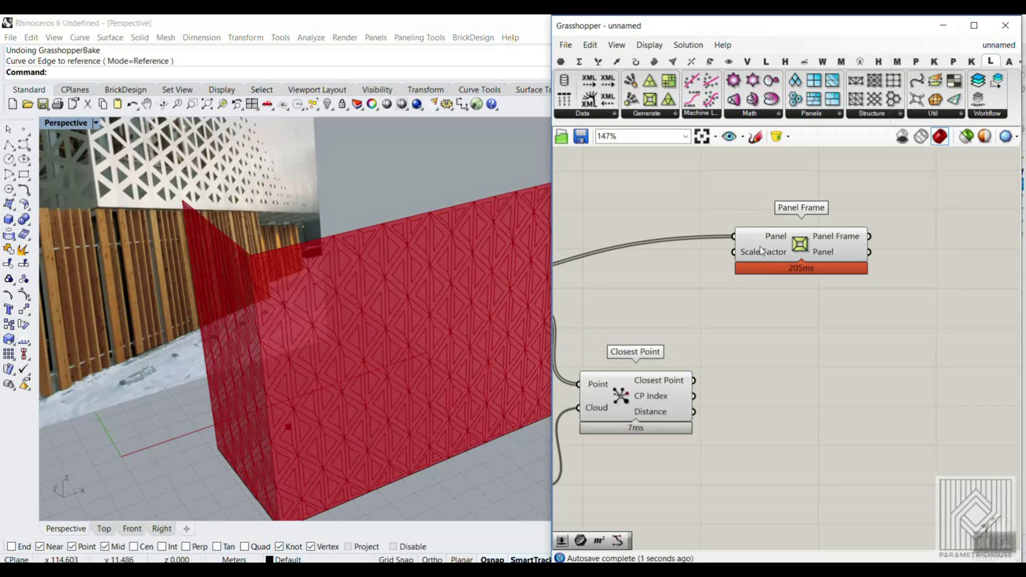
# - Bake the Panel Frame output into Rhino to inspect a single baked triangular frame, and undo the bake
pyautogui.rightClick(839, 236)
pyautogui.click(860, 251)
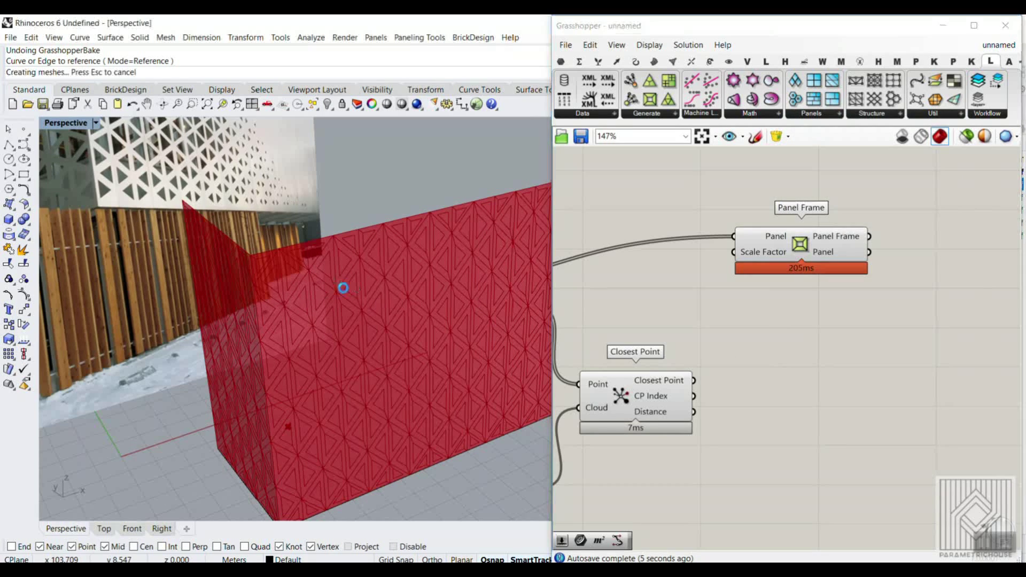
pyautogui.scroll(10, 345, 289)
pyautogui.scroll(-6, 351, 276)
pyautogui.click(354, 264)
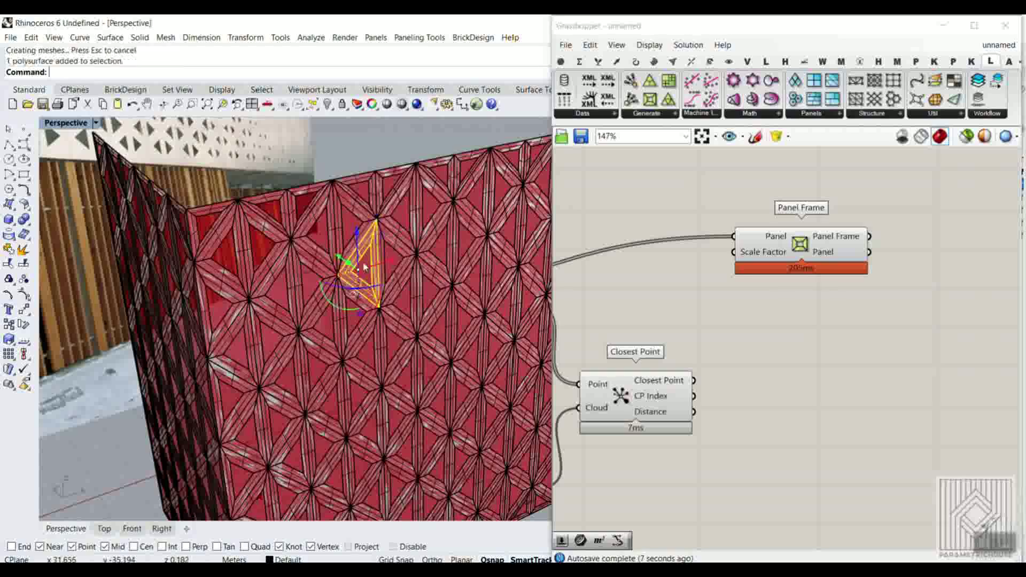
pyautogui.click(350, 232)
pyautogui.click(361, 154)
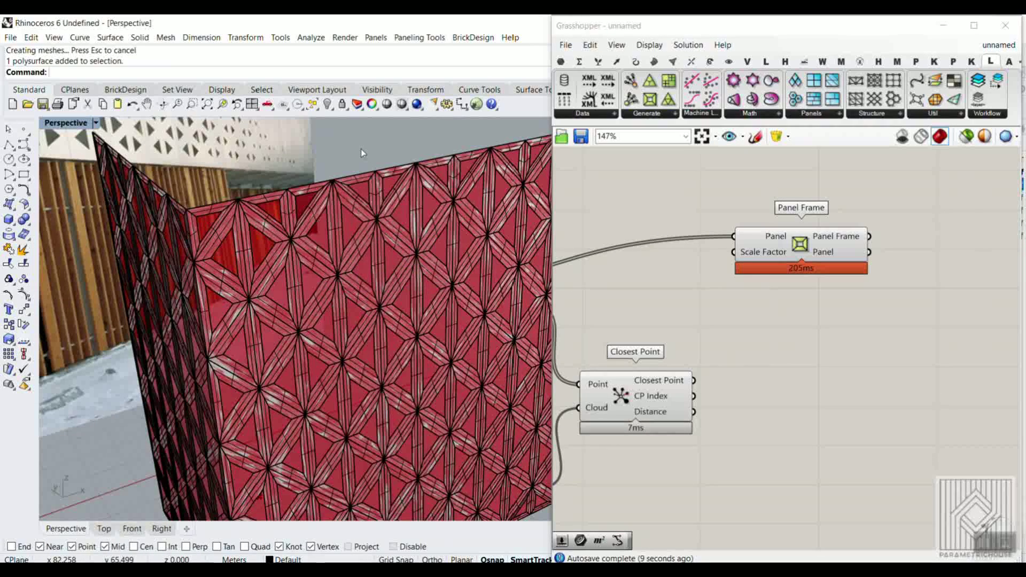
pyautogui.hotkey('ctrl', 'z')
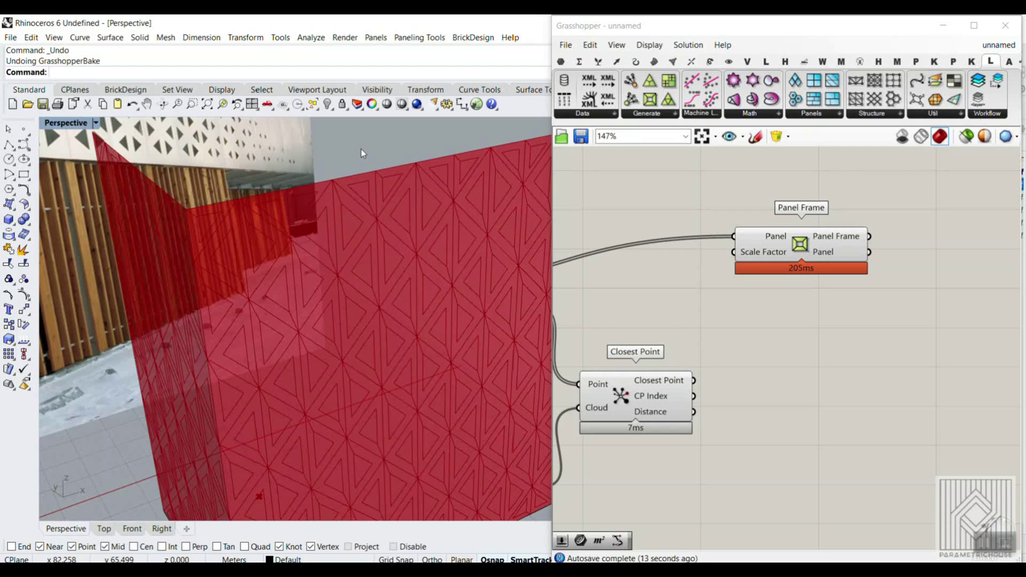
pyautogui.scroll(-8, 372, 254)
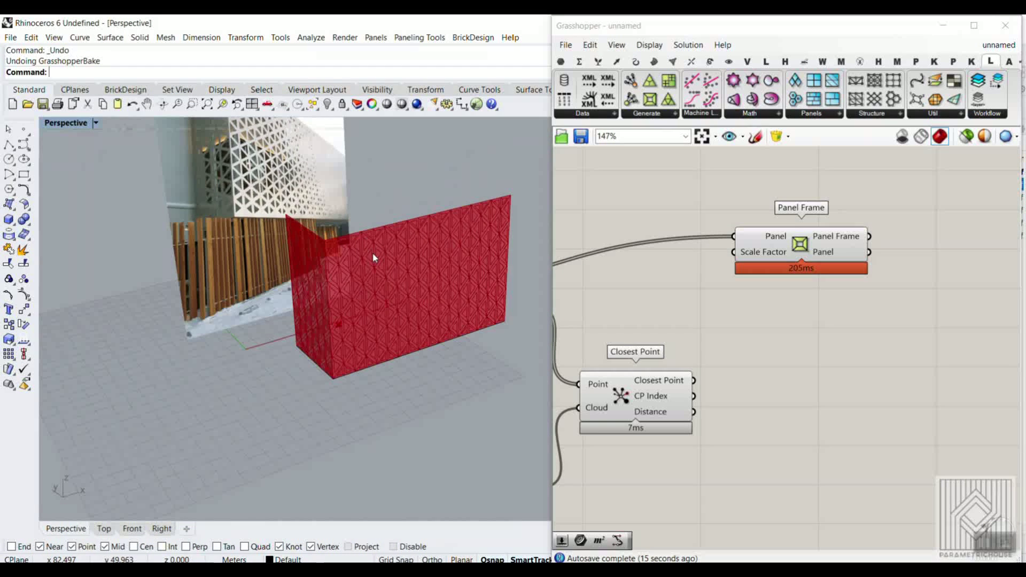
pyautogui.scroll(5, 367, 322)
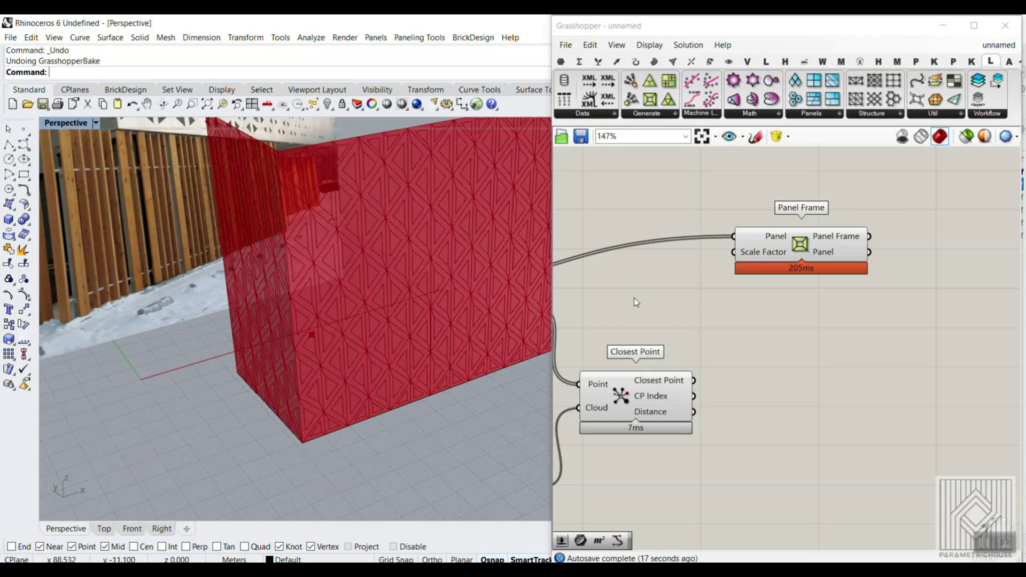
# - Move the Panel Frame component farther from Closest Point and check what range its Scale Factor input expects
pyautogui.scroll(-2, 780, 316)
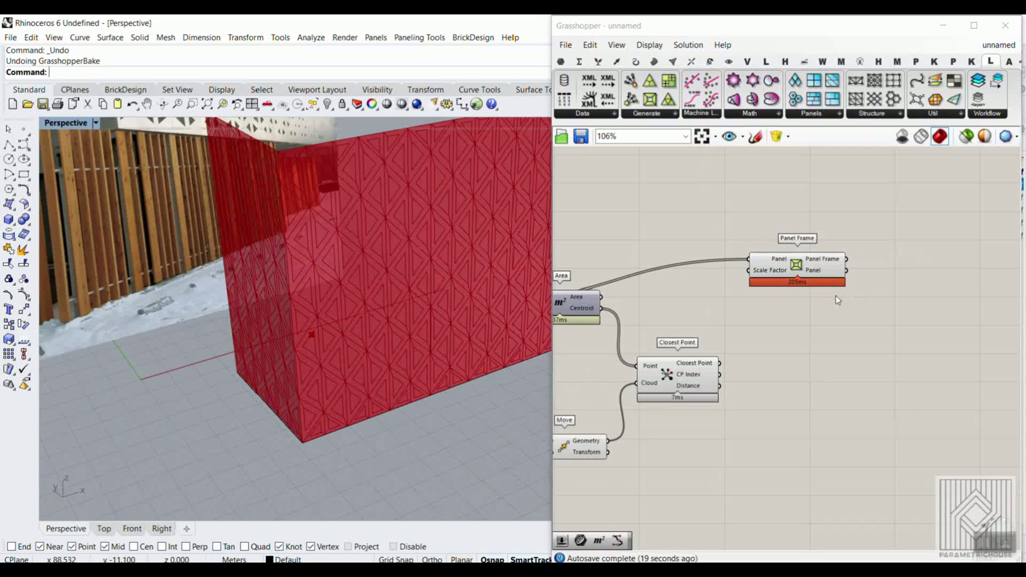
pyautogui.moveTo(810, 264); pyautogui.dragTo(876, 274)
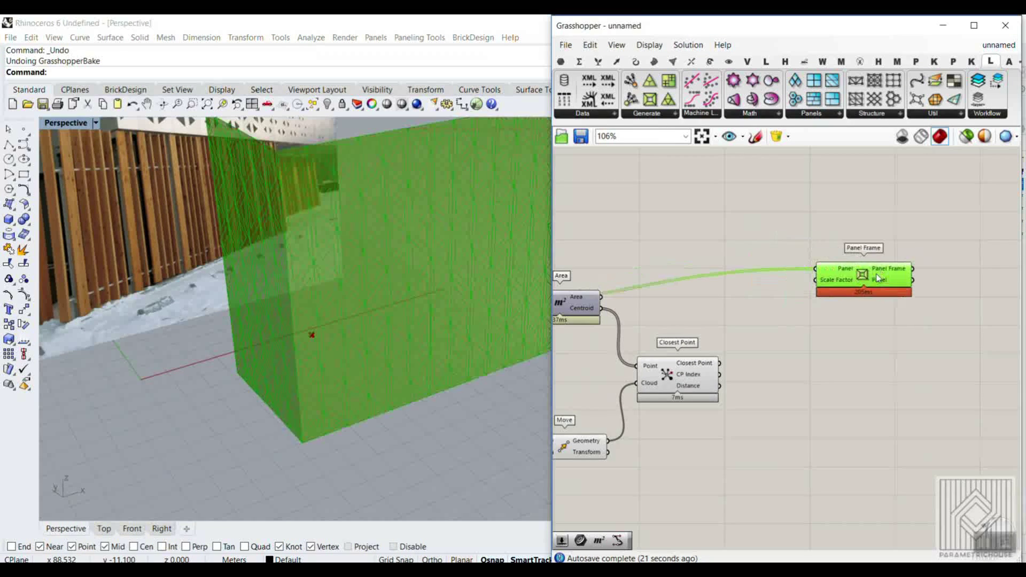
pyautogui.scroll(2, 822, 309)
pyautogui.click(823, 317)
pyautogui.moveTo(850, 269)
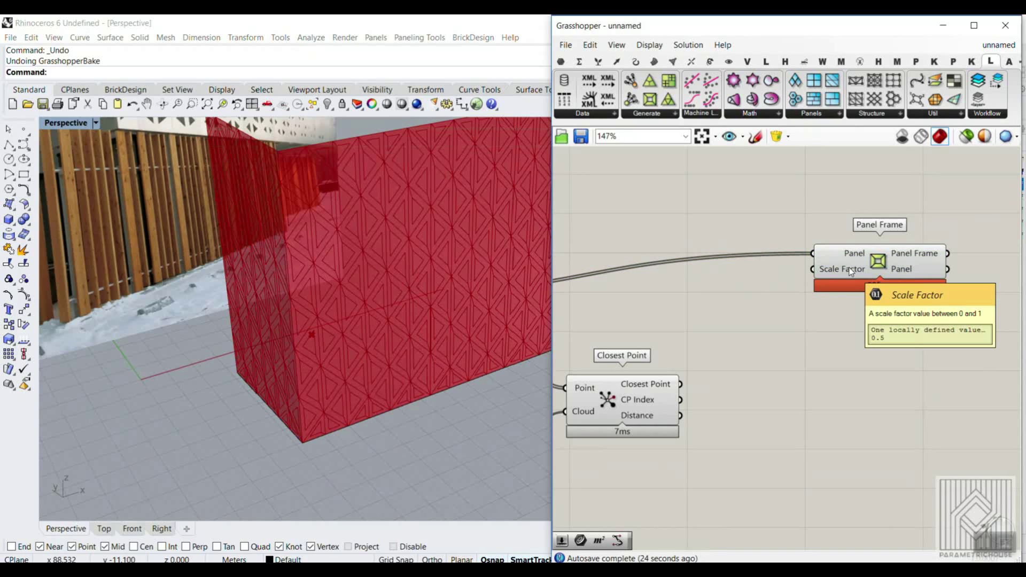
pyautogui.moveTo(851, 272); pyautogui.dragTo(717, 271, button='right')
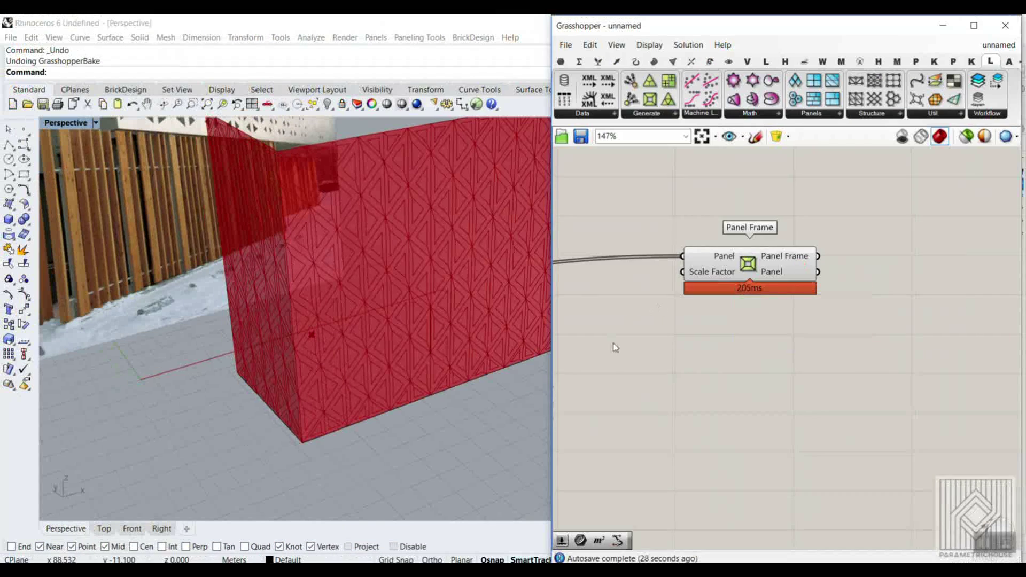
pyautogui.moveTo(512, 461); pyautogui.dragTo(884, 174, button='right')
pyautogui.scroll(3, 716, 286)
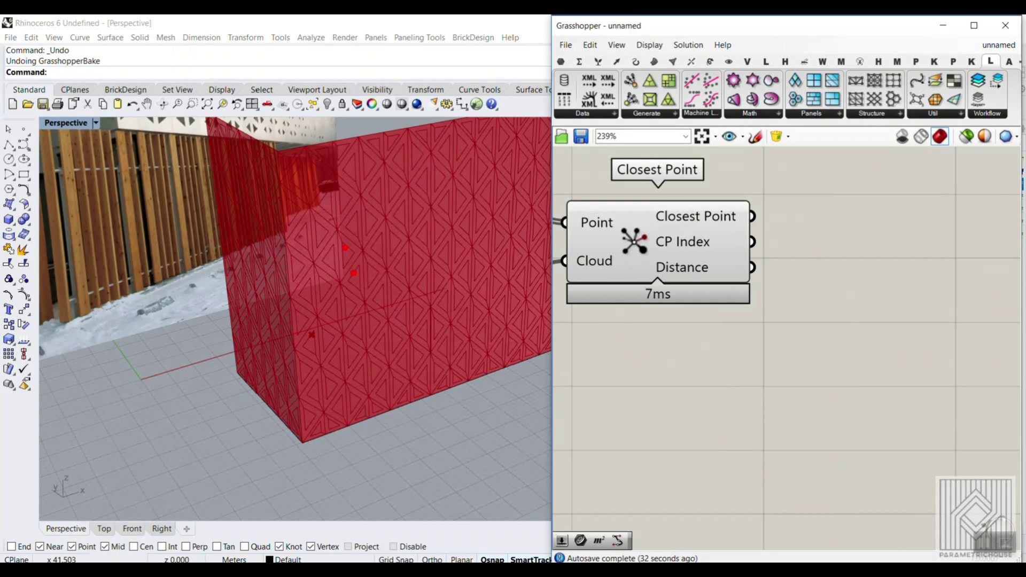
pyautogui.moveTo(322, 246)
pyautogui.mouseDown()
pyautogui.moveTo(299, 320)
pyautogui.moveTo(342, 270)
pyautogui.moveTo(320, 327)
pyautogui.mouseUp()
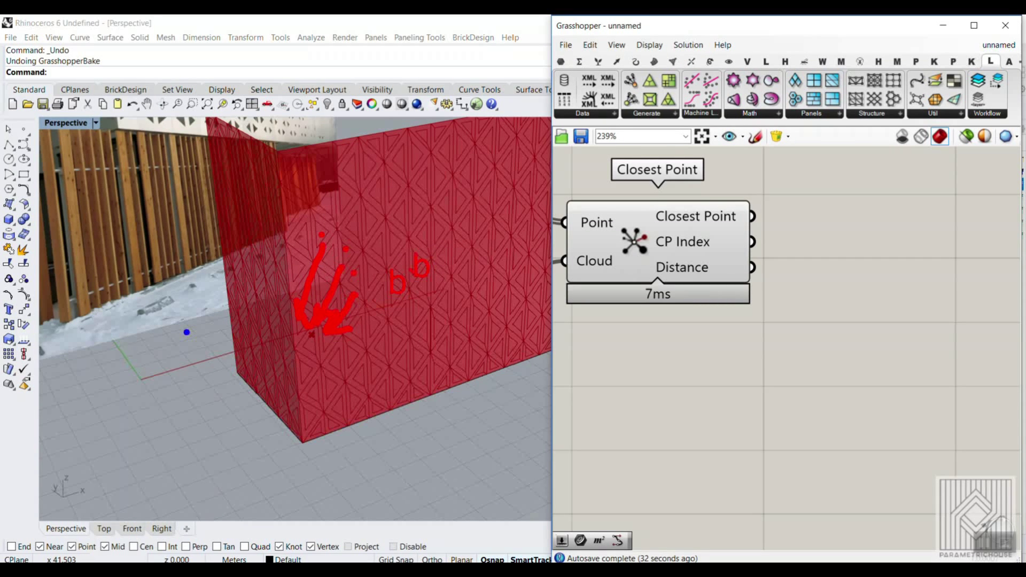
pyautogui.write('25')
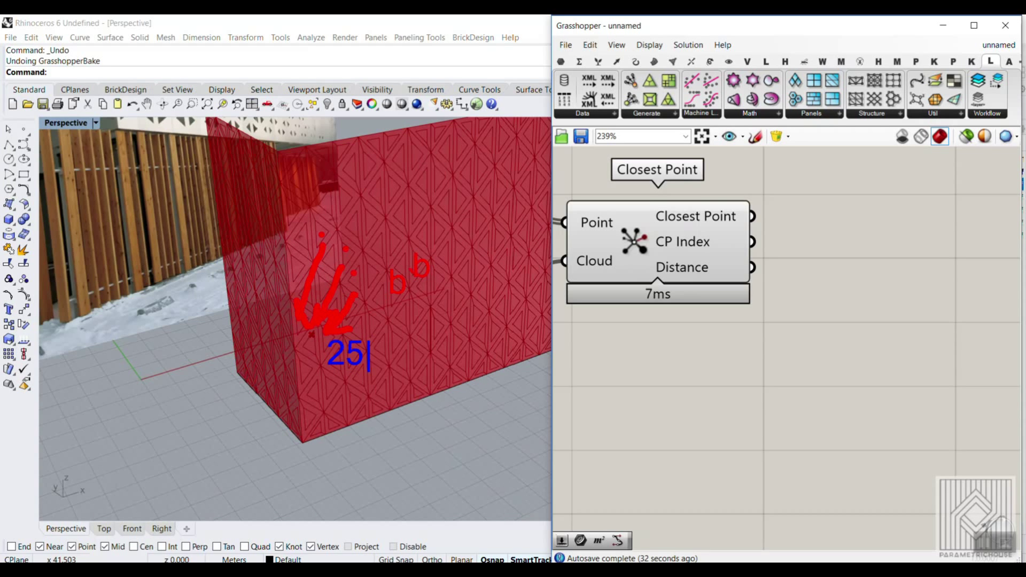
pyautogui.write('0')
pyautogui.moveTo(361, 371)
pyautogui.mouseDown()
pyautogui.moveTo(361, 459)
pyautogui.moveTo(385, 450)
pyautogui.moveTo(384, 476)
pyautogui.mouseUp()
pyautogui.write('---1')
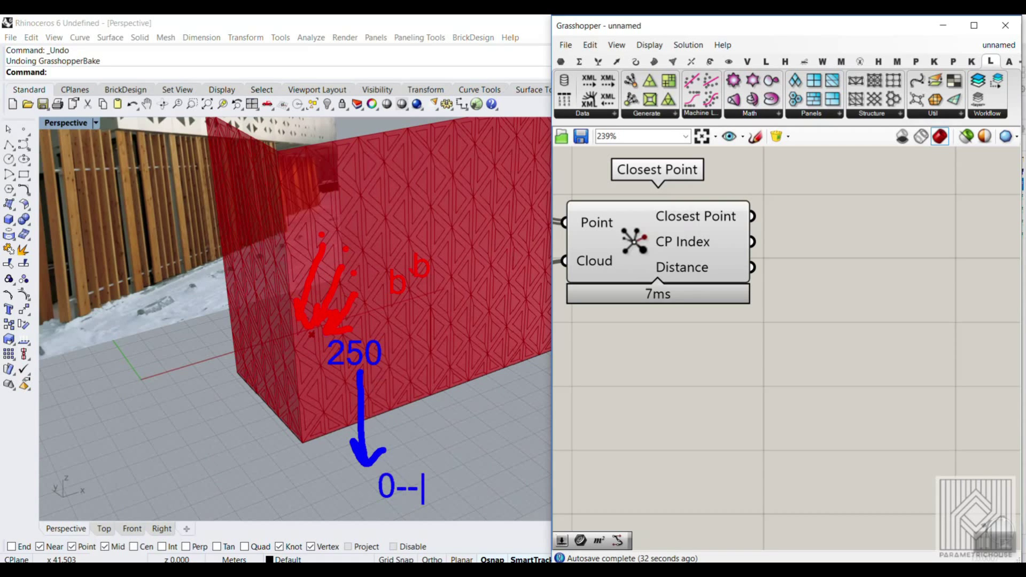
pyautogui.click(448, 466)
pyautogui.click(433, 447)
pyautogui.write('remap')
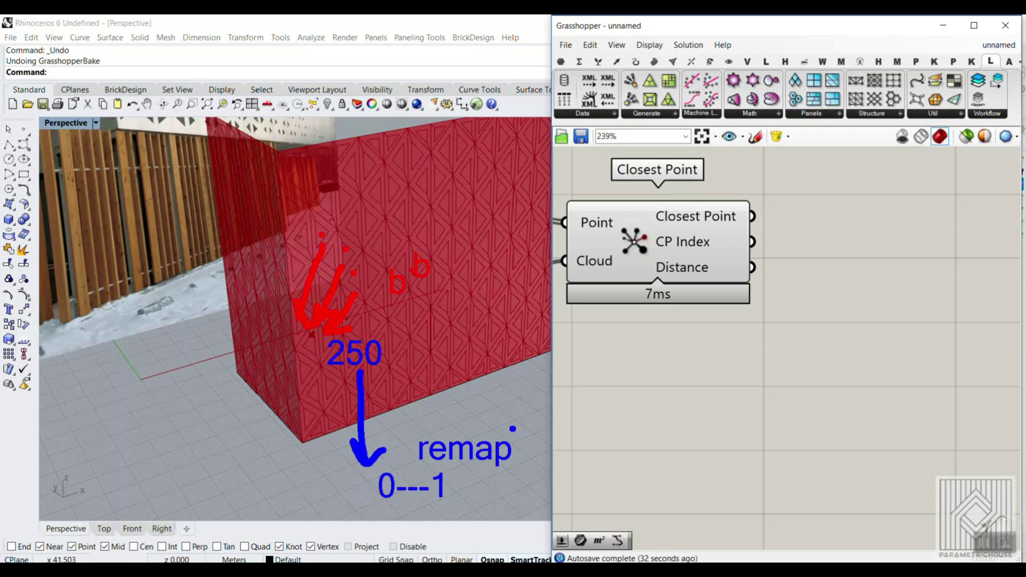
pyautogui.press('Escape')
# - Add a Remap+ component beyond Closest Point and feed Closest Point's Distance output into its data input
pyautogui.moveTo(913, 347); pyautogui.dragTo(817, 370, button='right')
pyautogui.doubleClick(790, 324)
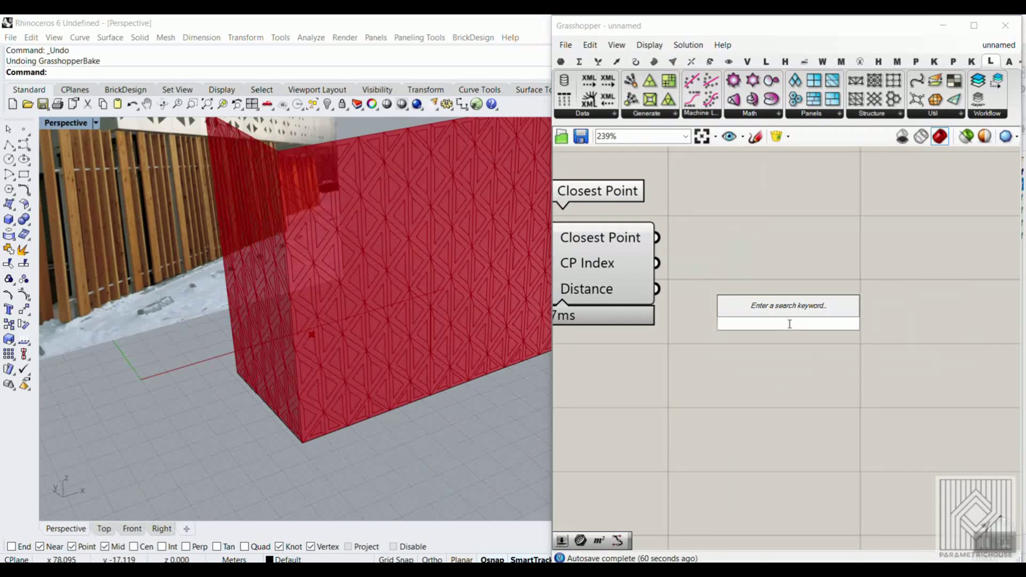
pyautogui.write('rem')
pyautogui.click(752, 310)
pyautogui.moveTo(657, 289); pyautogui.dragTo(713, 298)
pyautogui.moveTo(791, 338); pyautogui.dragTo(886, 351)
pyautogui.moveTo(730, 371); pyautogui.dragTo(776, 373, button='right')
pyautogui.hotkey('ctrl', '2')
pyautogui.write('t')
pyautogui.write('parametric3')
pyautogui.write('d.com/')
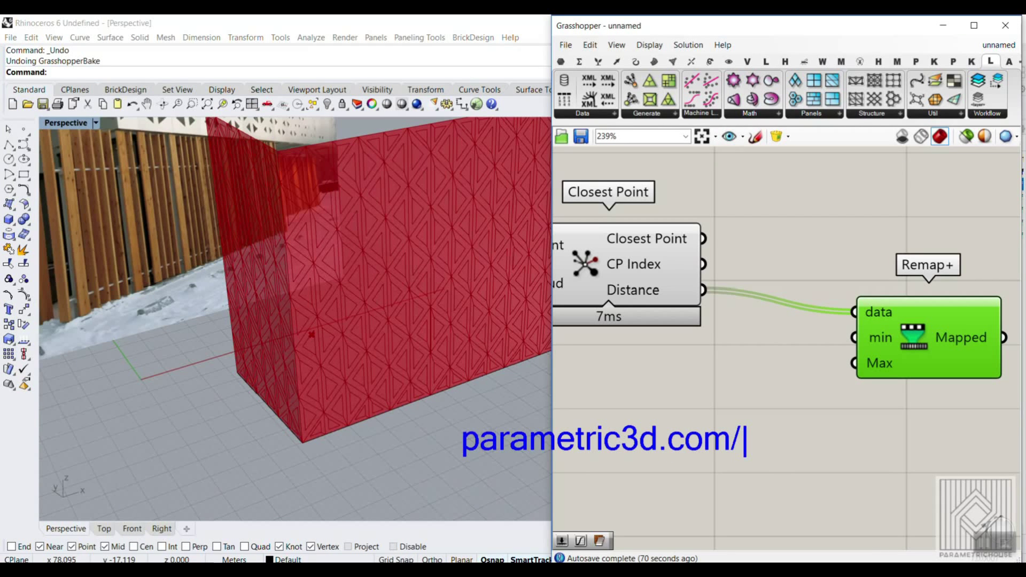
pyautogui.write('en/remap')
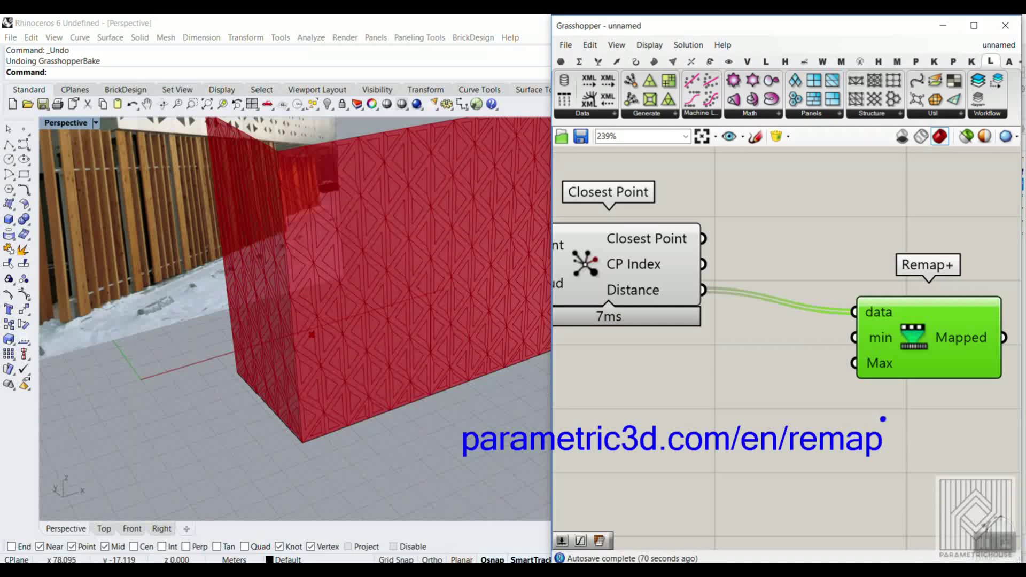
# - Add a number slider with the value 0.25 and connect it to the min input of Remap+
pyautogui.click(681, 378)
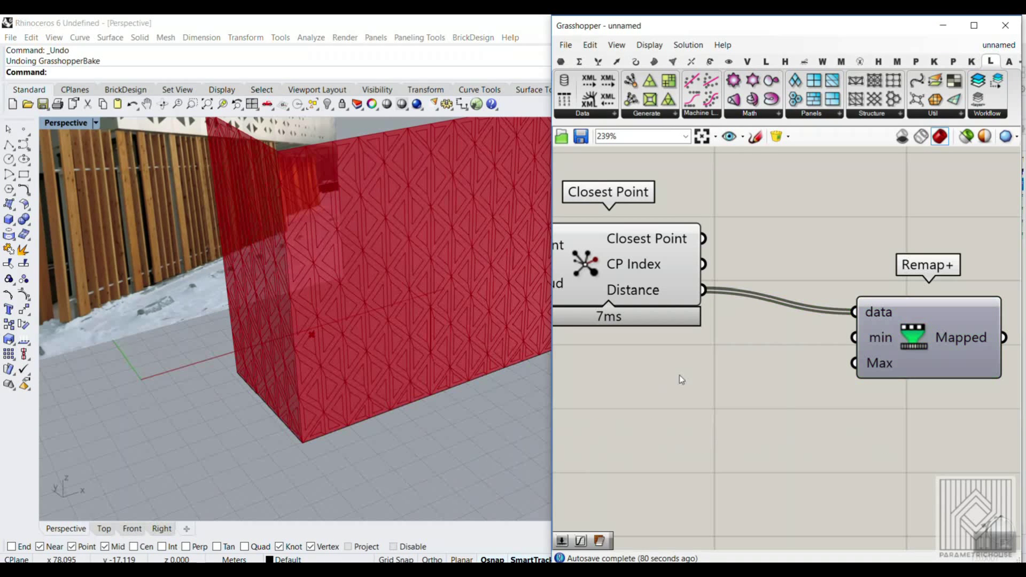
pyautogui.doubleClick(686, 374)
pyautogui.write('0.25')
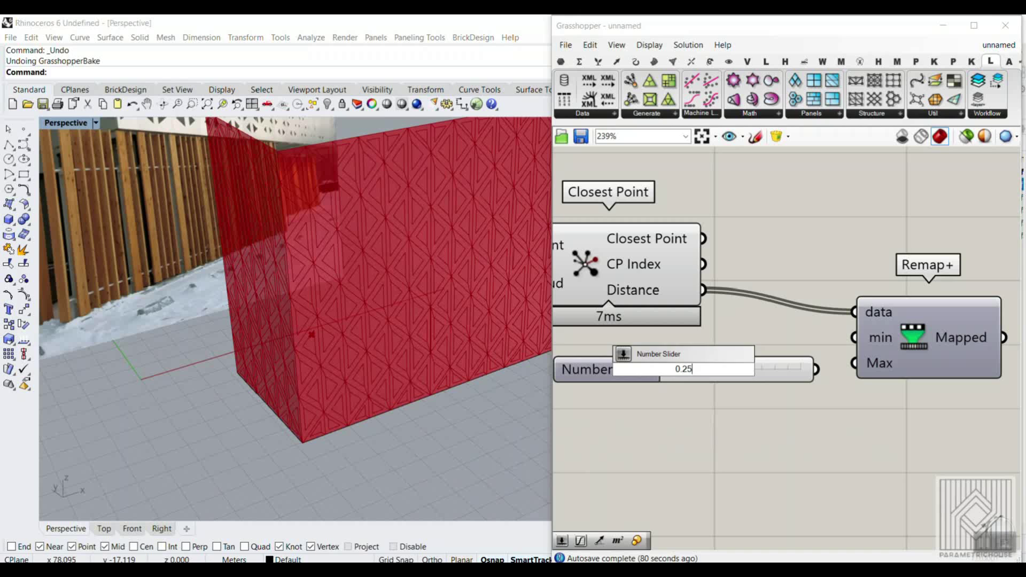
pyautogui.press('Return')
pyautogui.moveTo(816, 370); pyautogui.dragTo(854, 337)
# - Duplicate the 0.25 slider, connect the copy to the Max input of Remap+, and set it to 0.73
pyautogui.moveTo(774, 371); pyautogui.dragTo(745, 394)
pyautogui.hotkey('ctrl', 'c')
pyautogui.hotkey('ctrl', 'v')
pyautogui.moveTo(812, 394); pyautogui.dragTo(855, 363)
pyautogui.moveTo(699, 394); pyautogui.dragTo(760, 394)
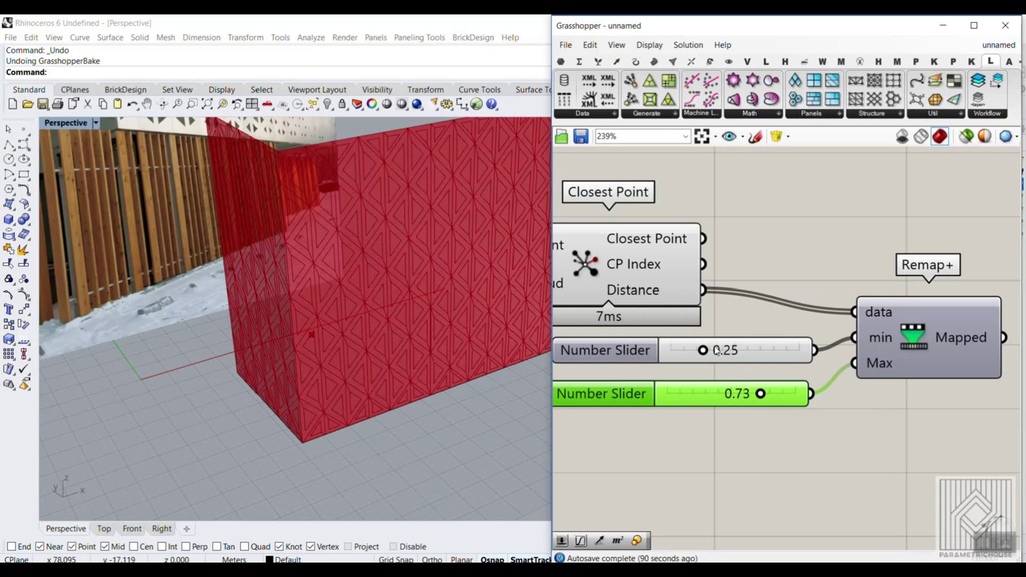
# - Feed the Mapped output of Remap+ into the Scale Factor input of Panel Frame
pyautogui.moveTo(650, 298)
pyautogui.scroll(-2, 744, 347)
pyautogui.moveTo(812, 375); pyautogui.dragTo(750, 184)
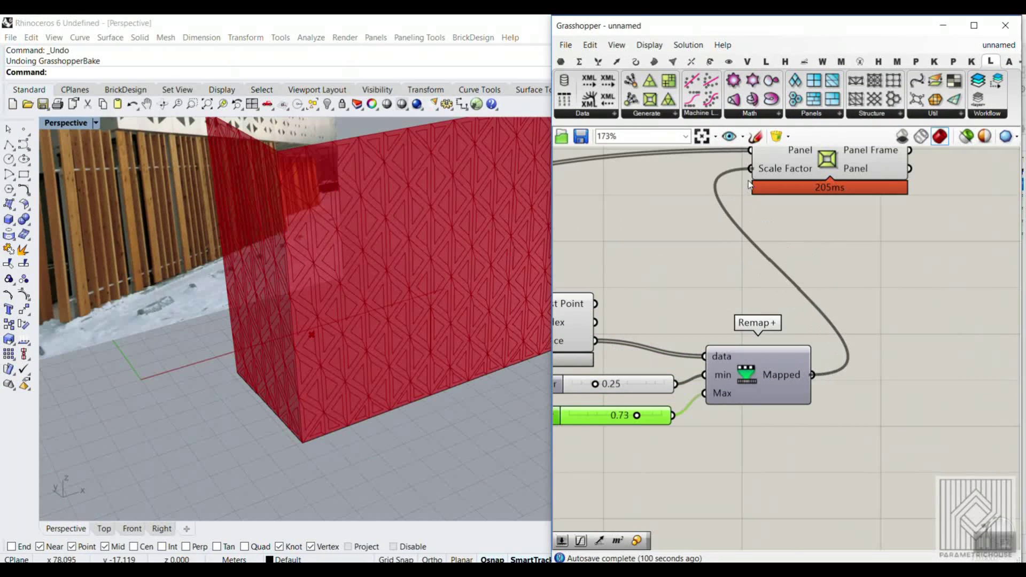
pyautogui.click(653, 373)
# - Hide the Panel Frame preview and add a Surface parameter fed by its Panel Frame output
pyautogui.moveTo(859, 193); pyautogui.dragTo(789, 293, button='right')
pyautogui.rightClick(814, 236)
pyautogui.click(822, 259)
pyautogui.click(560, 62)
pyautogui.click(689, 99)
pyautogui.click(835, 220)
pyautogui.moveTo(800, 229); pyautogui.dragTo(834, 220)
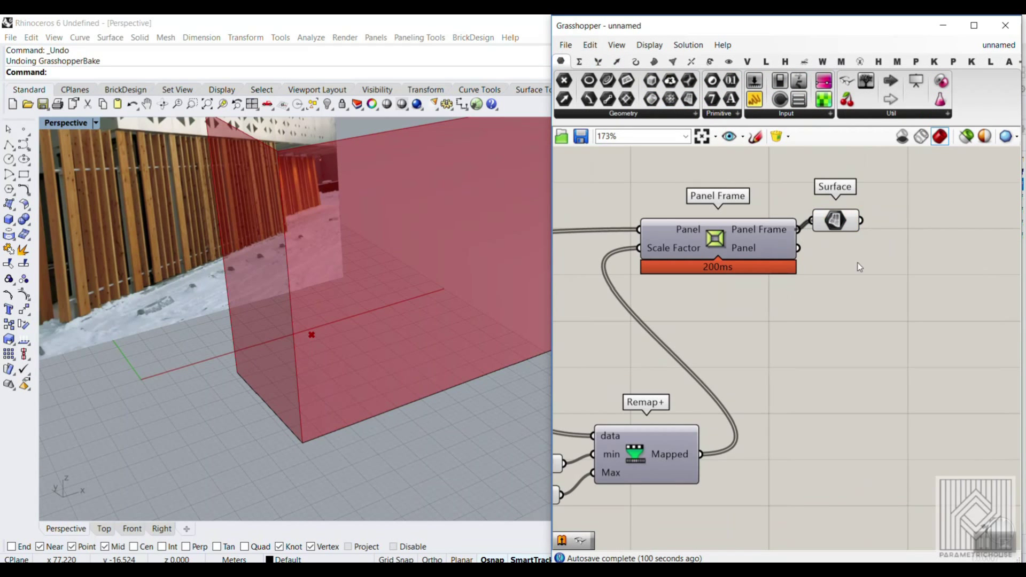
pyautogui.click(845, 312)
# - Examine how the triangular openings change size across the facade with distance from the attractor point
pyautogui.moveTo(757, 319); pyautogui.dragTo(929, 318, button='right')
pyautogui.scroll(-6, 929, 317)
pyautogui.moveTo(353, 320); pyautogui.dragTo(327, 366, button='right')
pyautogui.scroll(3, 328, 367)
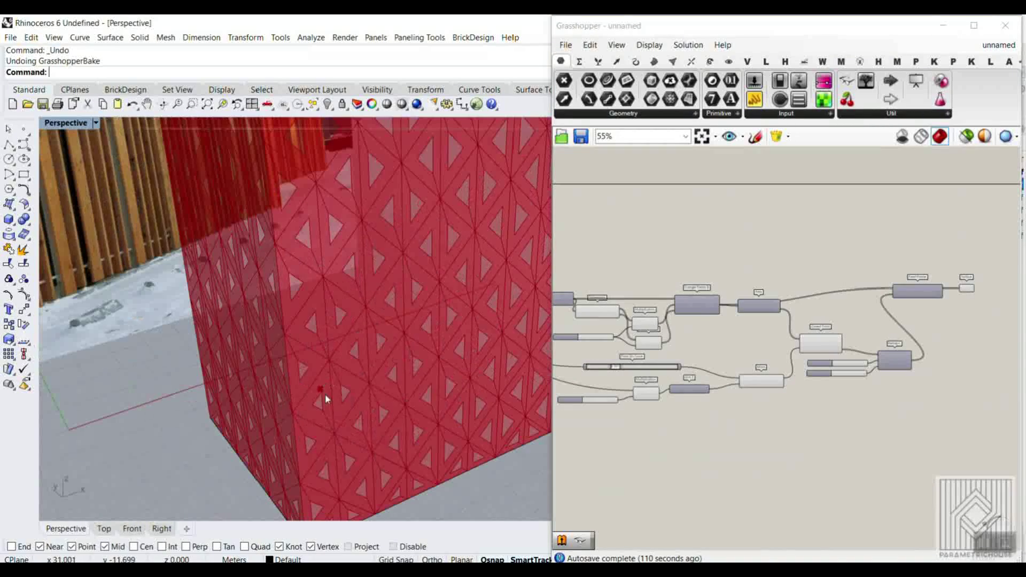
pyautogui.click(781, 380)
pyautogui.scroll(5, 912, 334)
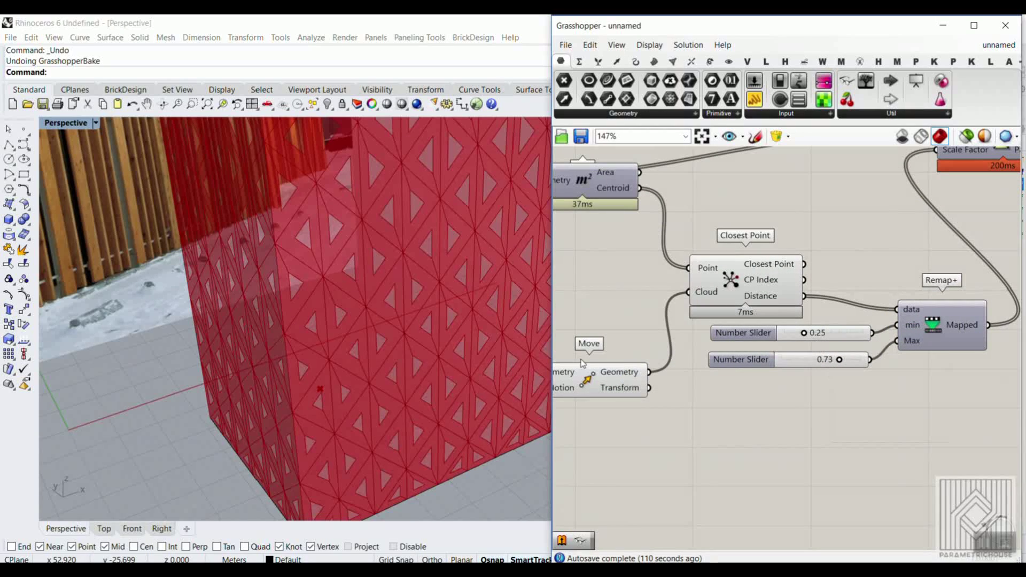
pyautogui.moveTo(427, 334); pyautogui.dragTo(381, 330, button='right')
pyautogui.scroll(-5, 381, 329)
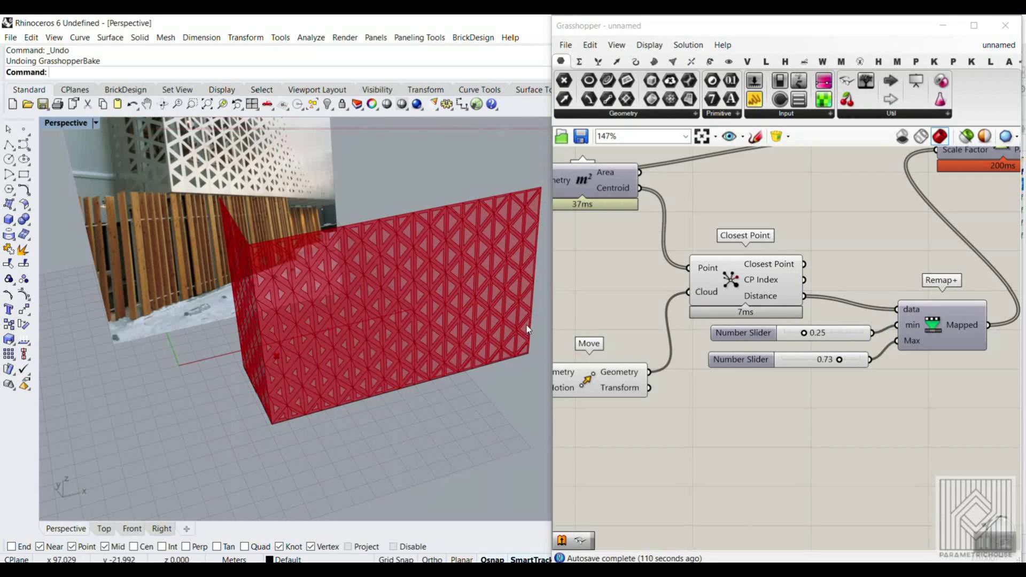
# - Swap the two Remap+ sliders so 0.73 feeds the min input and 0.25 feeds the Max input
pyautogui.scroll(1, 806, 362)
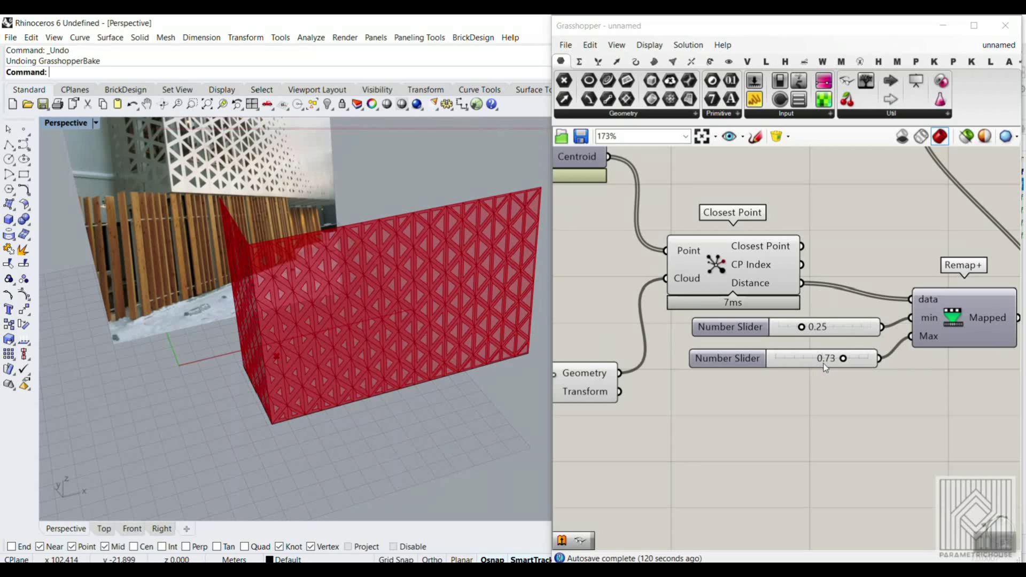
pyautogui.scroll(3, 891, 352)
pyautogui.moveTo(823, 311); pyautogui.dragTo(830, 430)
pyautogui.moveTo(825, 350); pyautogui.dragTo(805, 282)
pyautogui.moveTo(865, 292); pyautogui.dragTo(927, 298)
pyautogui.moveTo(885, 430); pyautogui.dragTo(926, 327)
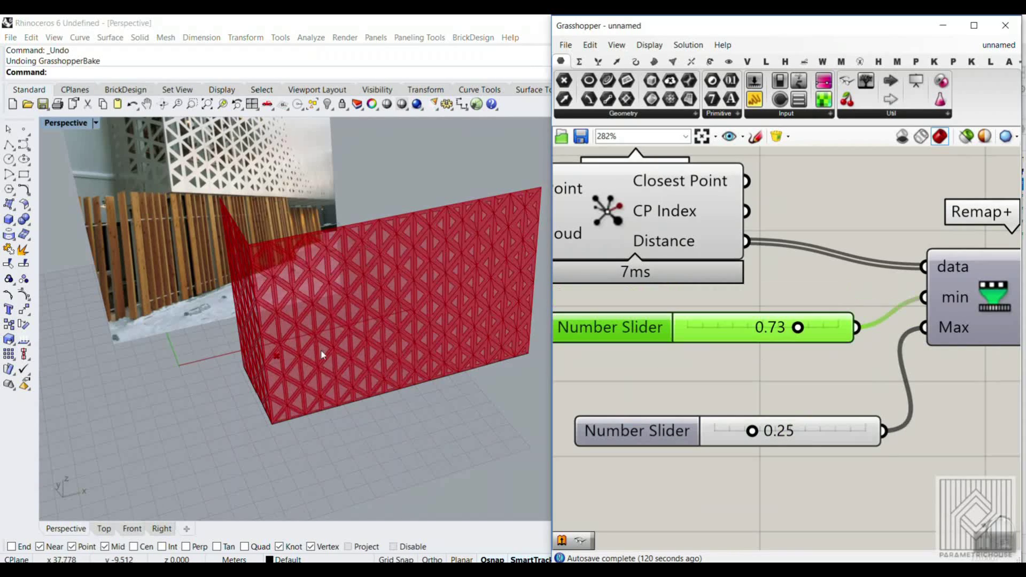
# - Shift the attractor point along the base curve and set the slider controlling its height to 0.541
pyautogui.moveTo(320, 352); pyautogui.dragTo(364, 362, button='right')
pyautogui.scroll(3, 414, 361)
pyautogui.scroll(-6, 353, 379)
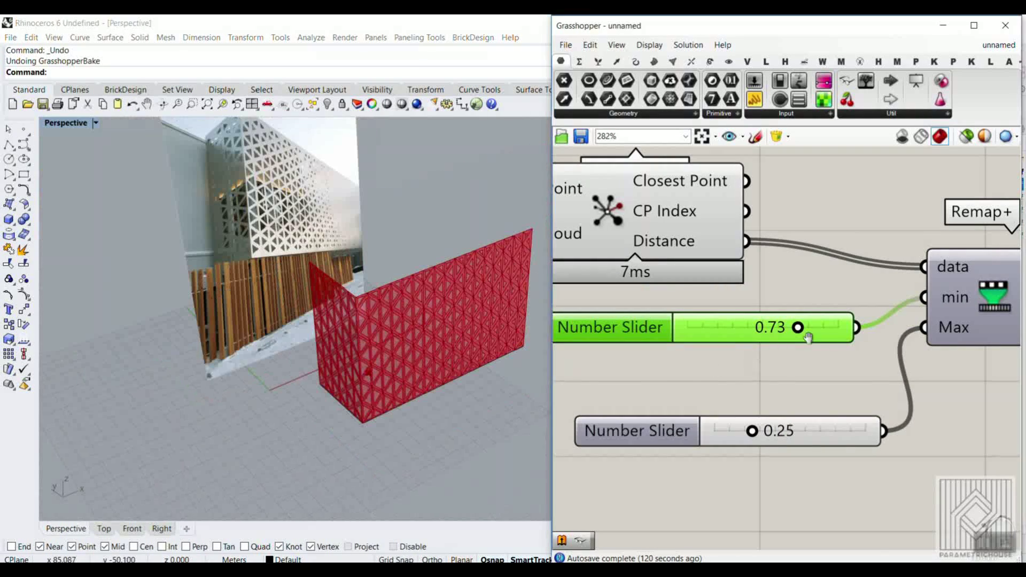
pyautogui.scroll(-8, 806, 339)
pyautogui.moveTo(658, 348); pyautogui.dragTo(804, 348, button='right')
pyautogui.scroll(9, 804, 348)
pyautogui.moveTo(743, 343); pyautogui.dragTo(640, 328)
pyautogui.scroll(-5, 702, 350)
pyautogui.scroll(5, 675, 393)
pyautogui.moveTo(687, 346); pyautogui.dragTo(735, 346)
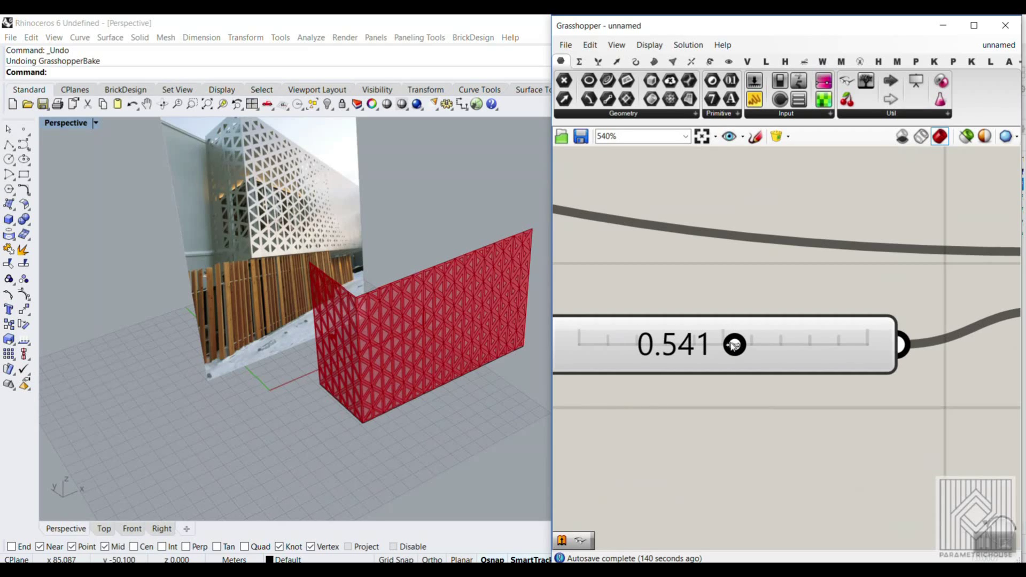
# - Bake the triangular frame surfaces held in the Surface parameter onto Layer 01
pyautogui.scroll(-10, 735, 346)
pyautogui.moveTo(885, 300); pyautogui.dragTo(718, 313, button='right')
pyautogui.moveTo(855, 267); pyautogui.dragTo(743, 324, button='right')
pyautogui.scroll(4, 840, 271)
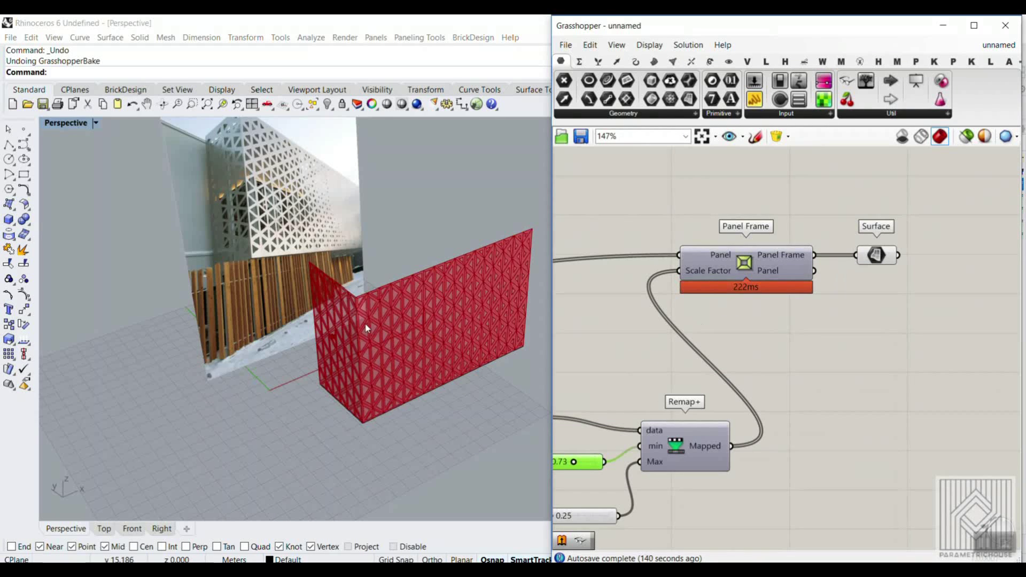
pyautogui.scroll(5, 366, 329)
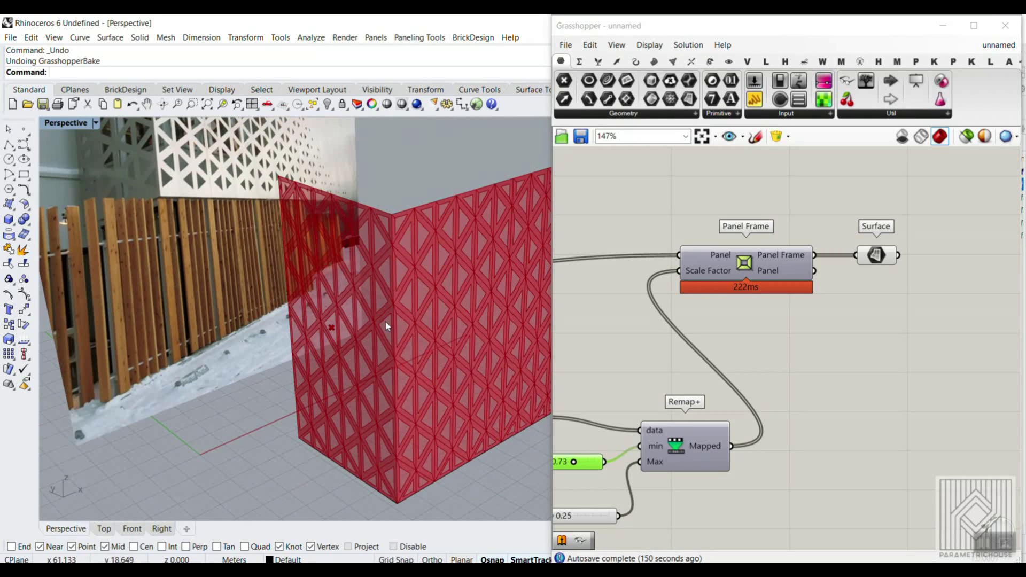
pyautogui.click(877, 255)
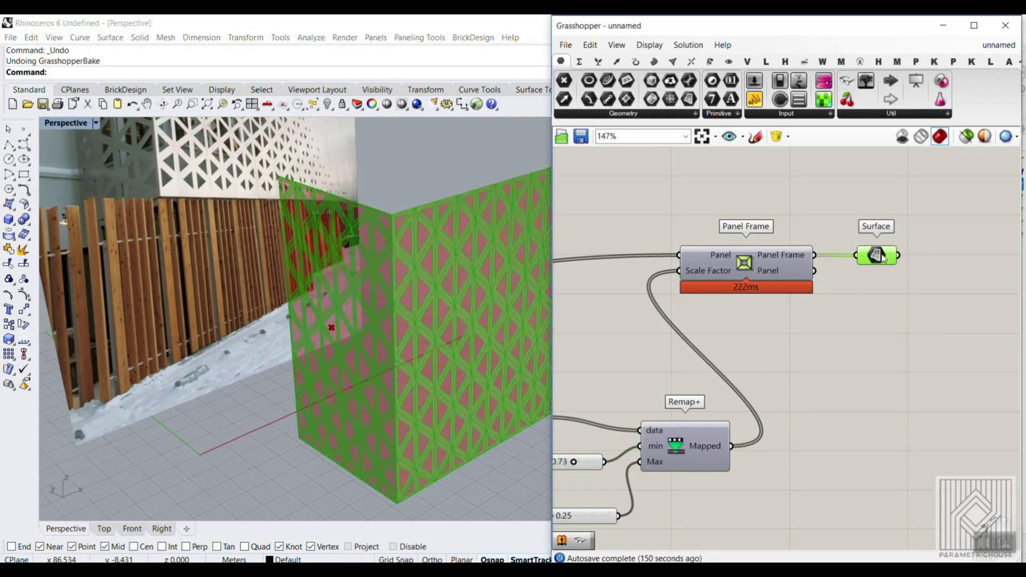
pyautogui.rightClick(877, 255)
pyautogui.click(895, 305)
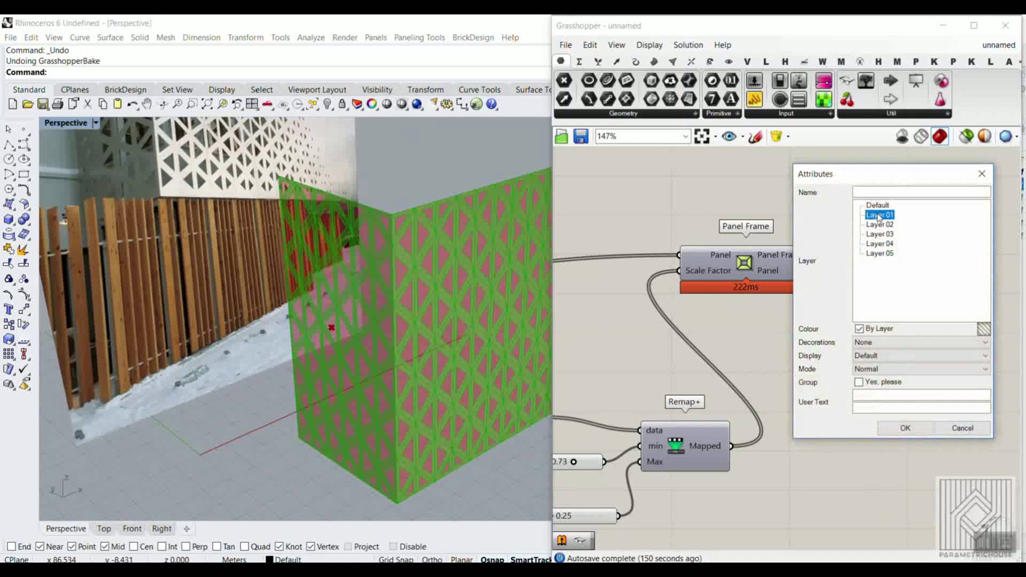
pyautogui.click(904, 423)
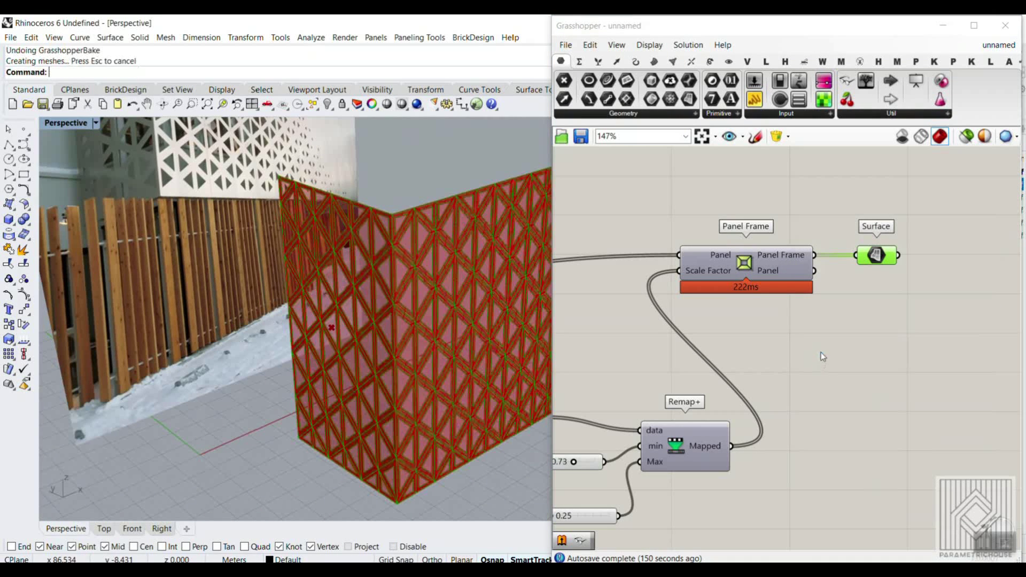
# - Bake the Panel Frame component's Panel output onto Layer 02
pyautogui.rightClick(778, 270)
pyautogui.click(811, 294)
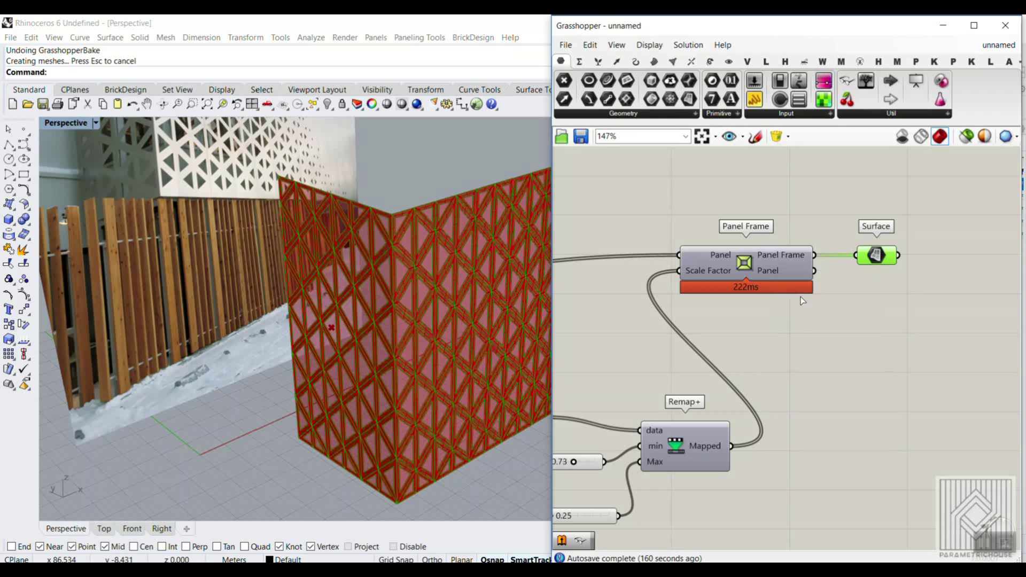
pyautogui.click(788, 217)
pyautogui.click(827, 425)
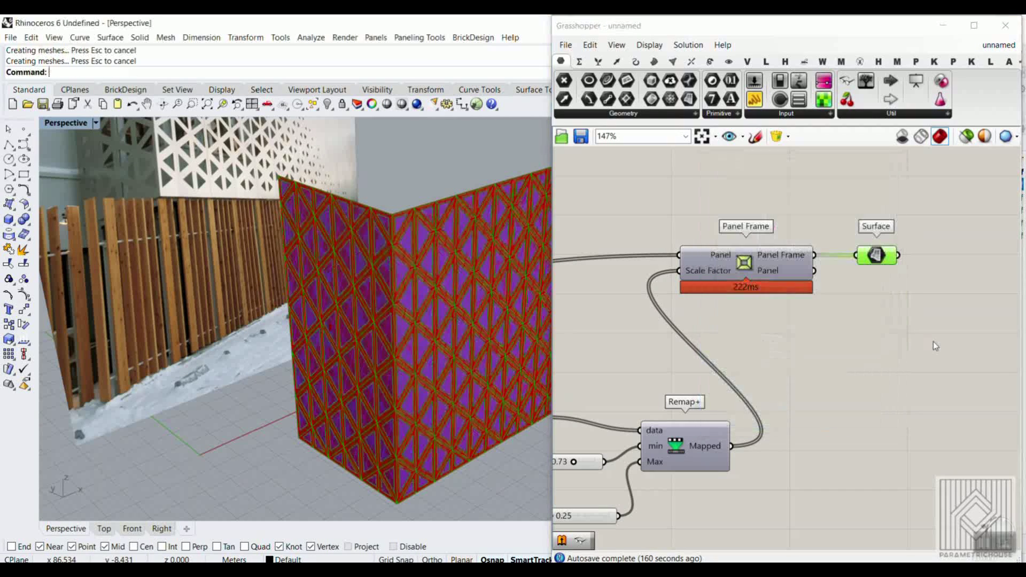
# - Close the unnamed Grasshopper definition and the Grasshopper window
pyautogui.click(565, 45)
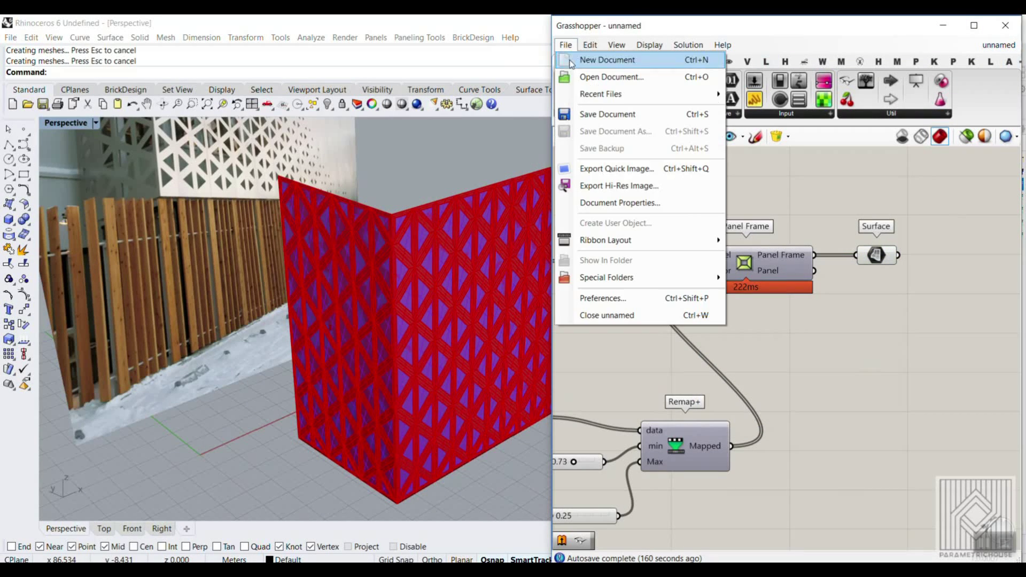
pyautogui.click(607, 314)
pyautogui.click(1006, 25)
# - Hide Layer 02 so that only the perforated frame on Layer 01 is displayed
pyautogui.scroll(-8, 513, 339)
pyautogui.moveTo(545, 325); pyautogui.dragTo(571, 312, button='right')
pyautogui.scroll(7, 502, 289)
pyautogui.moveTo(553, 277)
pyautogui.mouseDown(button='right')
pyautogui.moveTo(522, 258)
pyautogui.moveTo(543, 268)
pyautogui.mouseUp(button='right')
pyautogui.click(883, 197)
# - Set the Perspective viewport's display mode to Rendered
pyautogui.moveTo(337, 230); pyautogui.dragTo(330, 262, button='right')
pyautogui.click(75, 124)
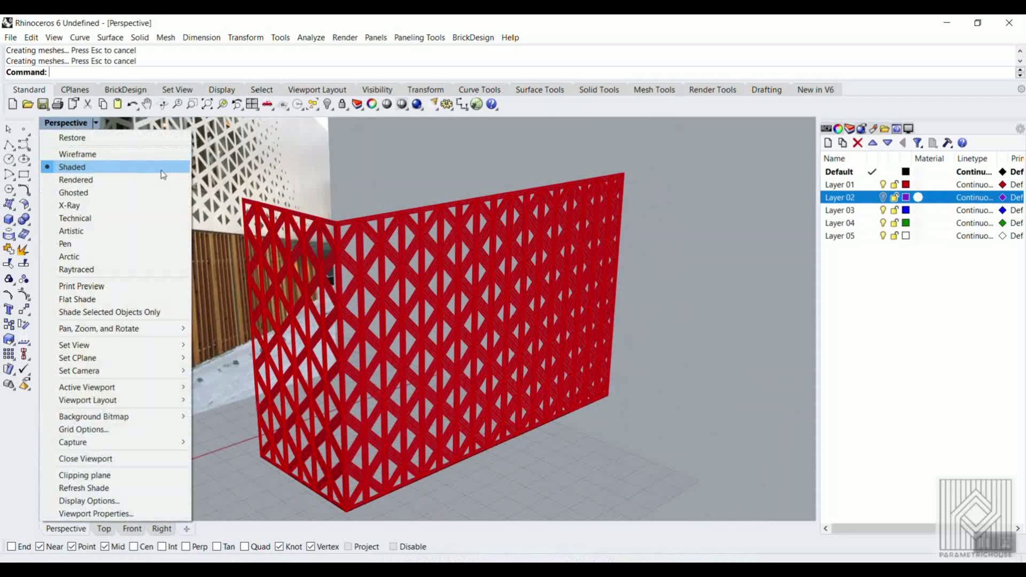
pyautogui.click(101, 181)
pyautogui.moveTo(626, 264); pyautogui.dragTo(594, 236, button='right')
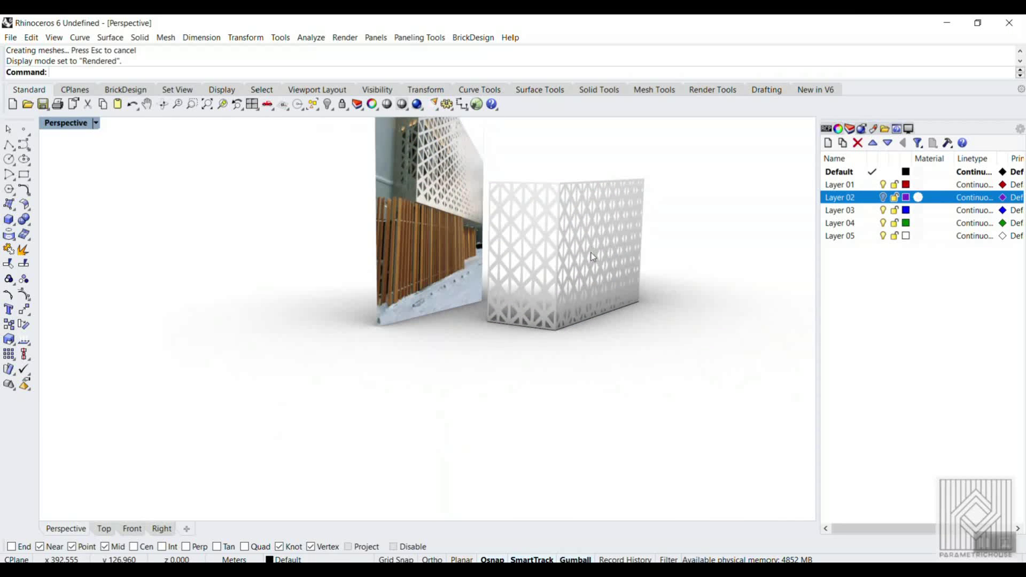
# - Examine the rendered facade from several angles and compare how its triangular openings shrink with those in the reference photo
pyautogui.scroll(3, 594, 257)
pyautogui.moveTo(550, 302)
pyautogui.mouseDown(button='right')
pyautogui.moveTo(535, 293)
pyautogui.moveTo(530, 306)
pyautogui.mouseUp(button='right')
pyautogui.scroll(2, 274, 301)
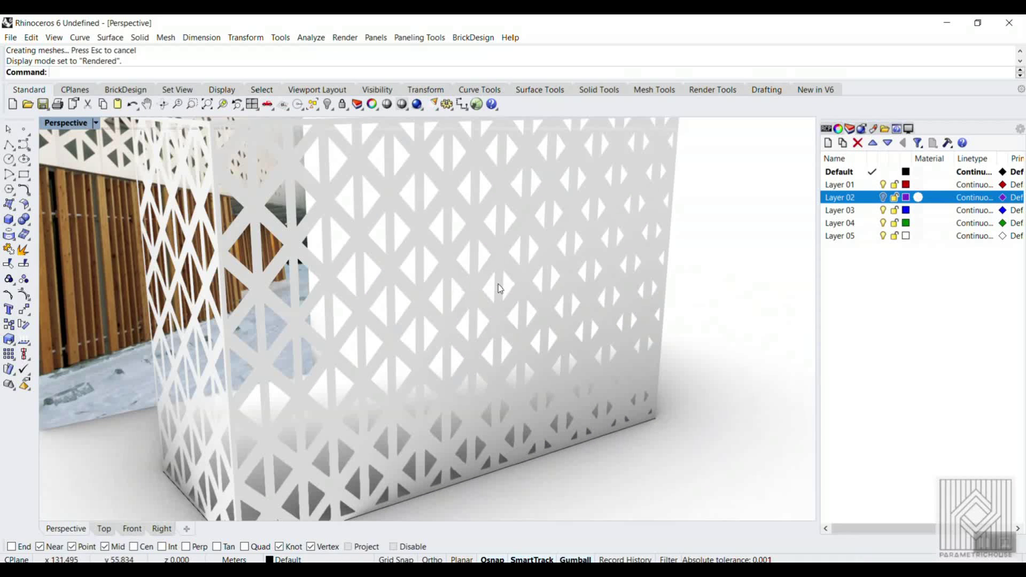
pyautogui.scroll(-5, 655, 335)
pyautogui.moveTo(377, 254); pyautogui.dragTo(370, 281, button='right')
pyautogui.scroll(2, 371, 279)
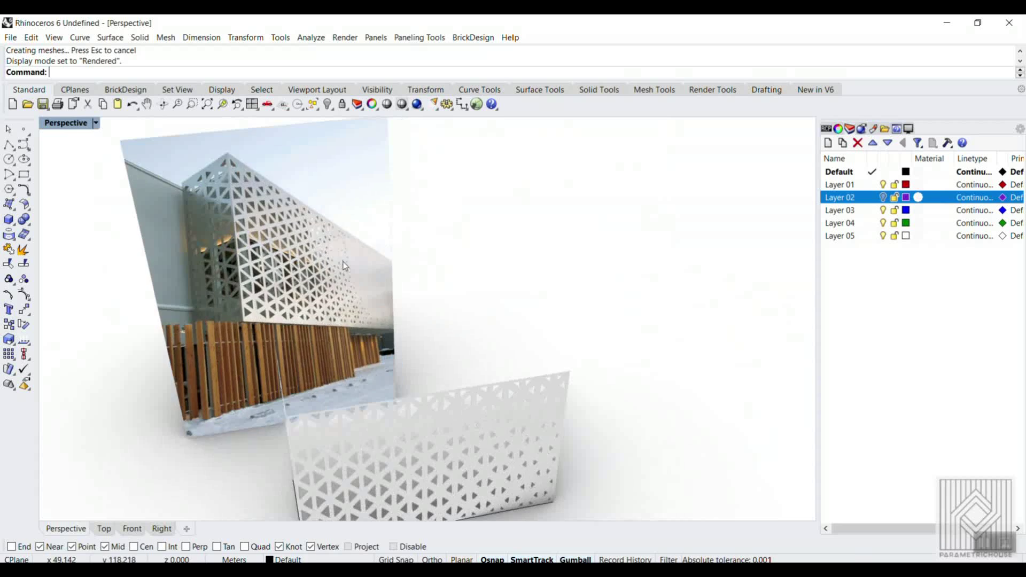
pyautogui.scroll(4, 367, 267)
pyautogui.moveTo(385, 210)
pyautogui.mouseDown()
pyautogui.moveTo(358, 339)
pyautogui.moveTo(437, 416)
pyautogui.mouseUp()
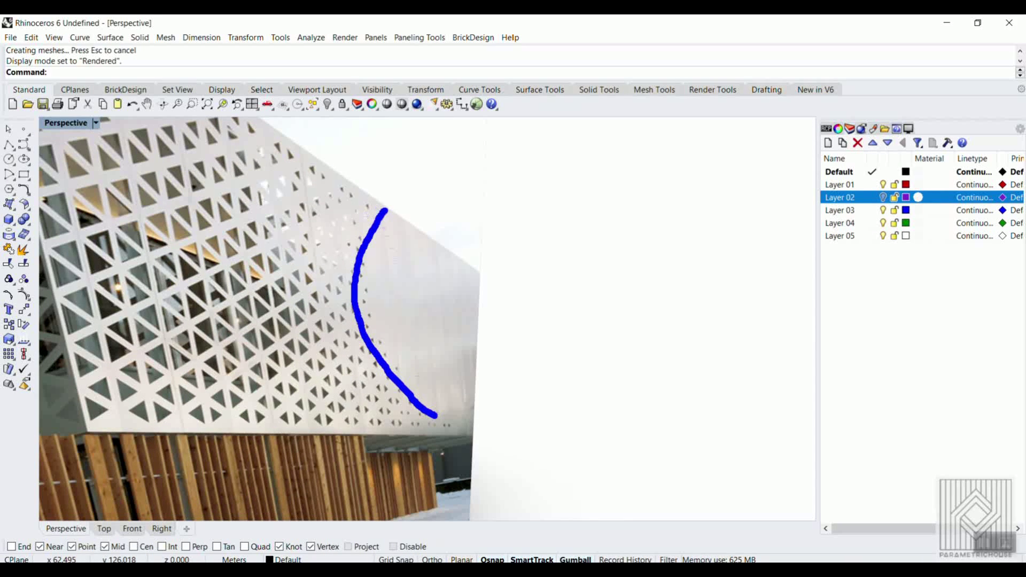
pyautogui.moveTo(401, 321); pyautogui.dragTo(500, 324)
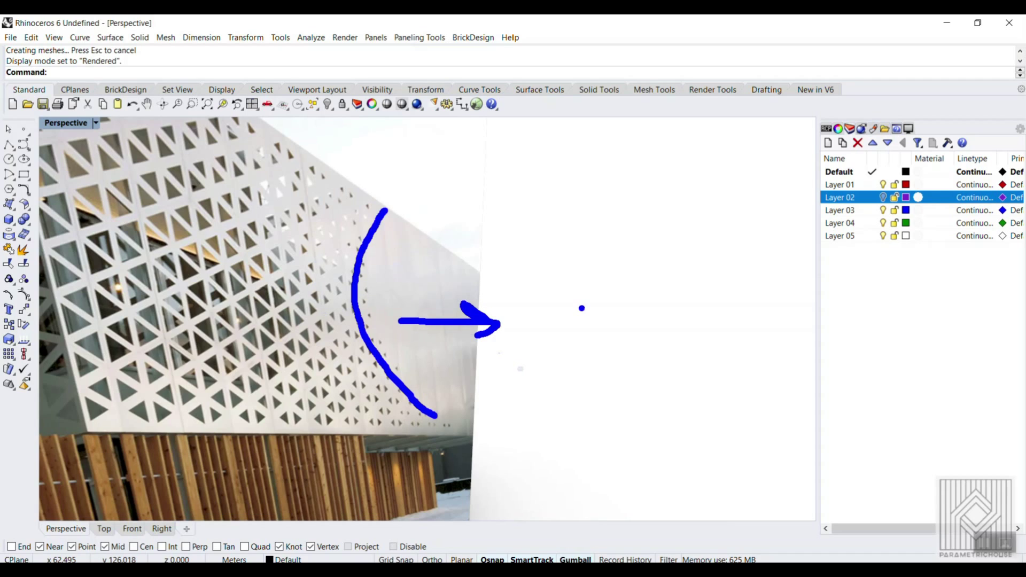
pyautogui.moveTo(803, 211)
pyautogui.mouseDown()
pyautogui.moveTo(949, 67)
pyautogui.moveTo(920, 111)
pyautogui.mouseUp()
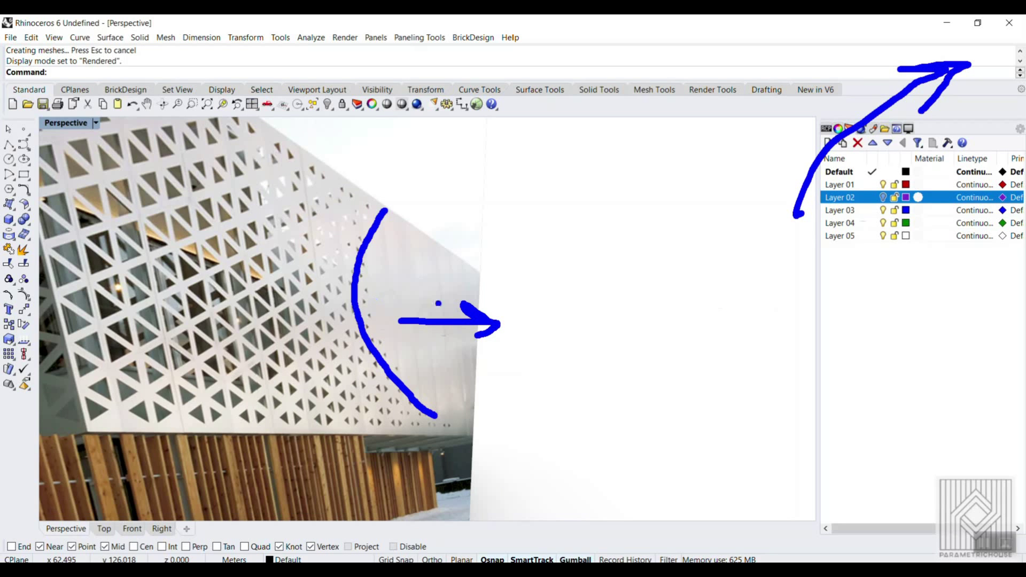
pyautogui.press('Escape')
pyautogui.scroll(-8, 393, 256)
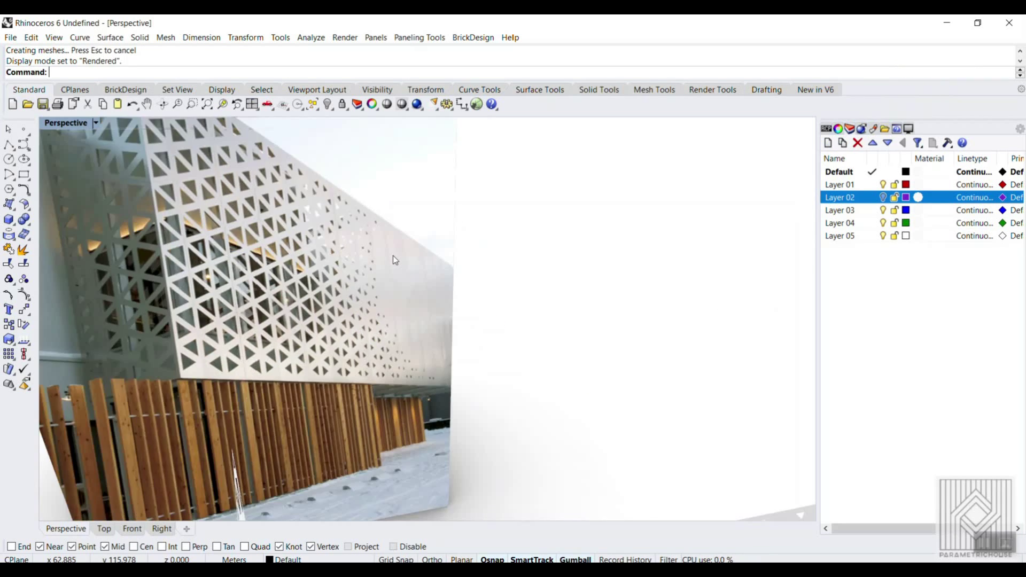
pyautogui.moveTo(527, 327)
pyautogui.mouseDown(button='right')
pyautogui.moveTo(541, 293)
pyautogui.moveTo(525, 318)
pyautogui.mouseUp(button='right')
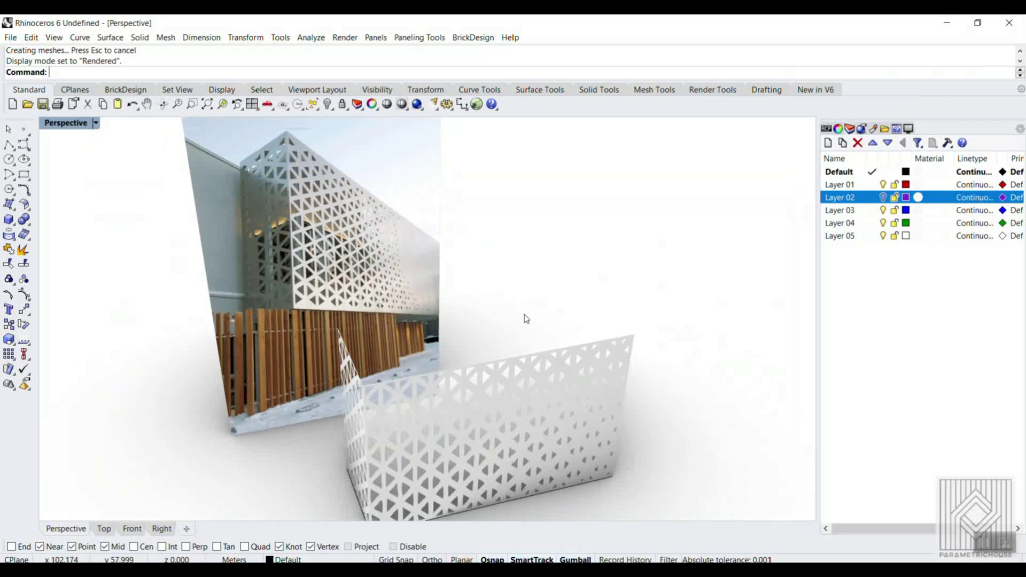
pyautogui.scroll(3, 483, 322)
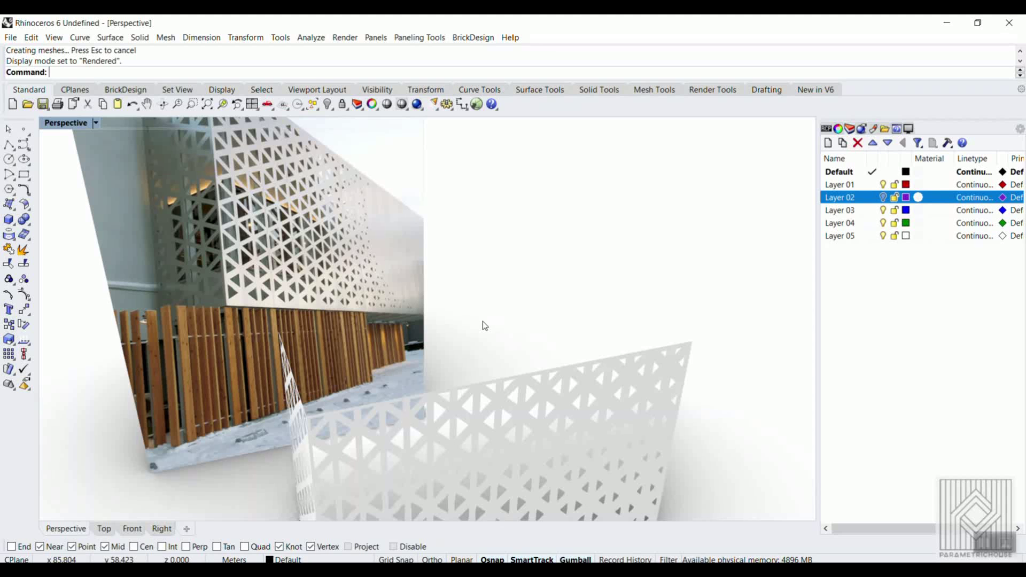
pyautogui.scroll(-3, 536, 245)
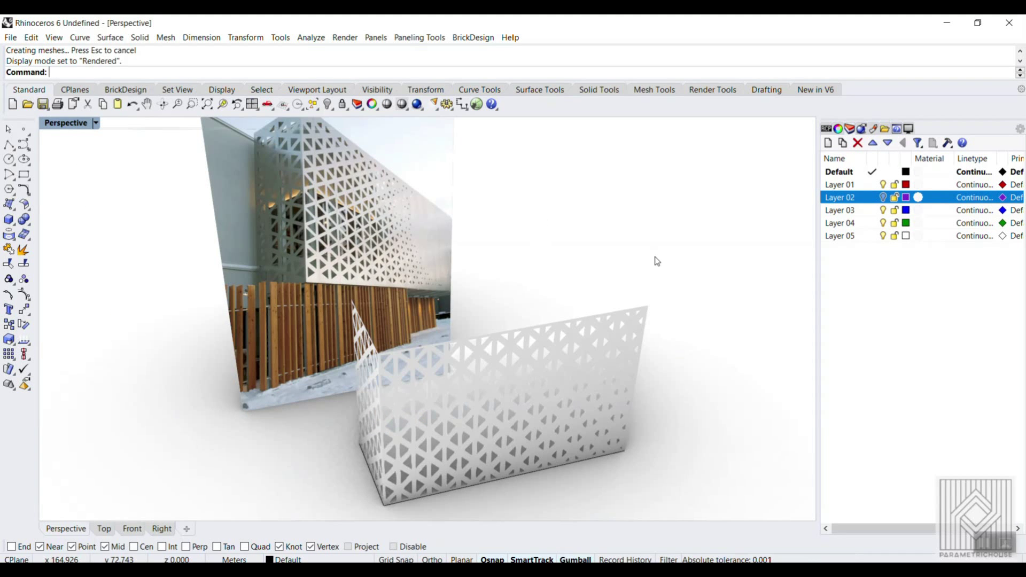